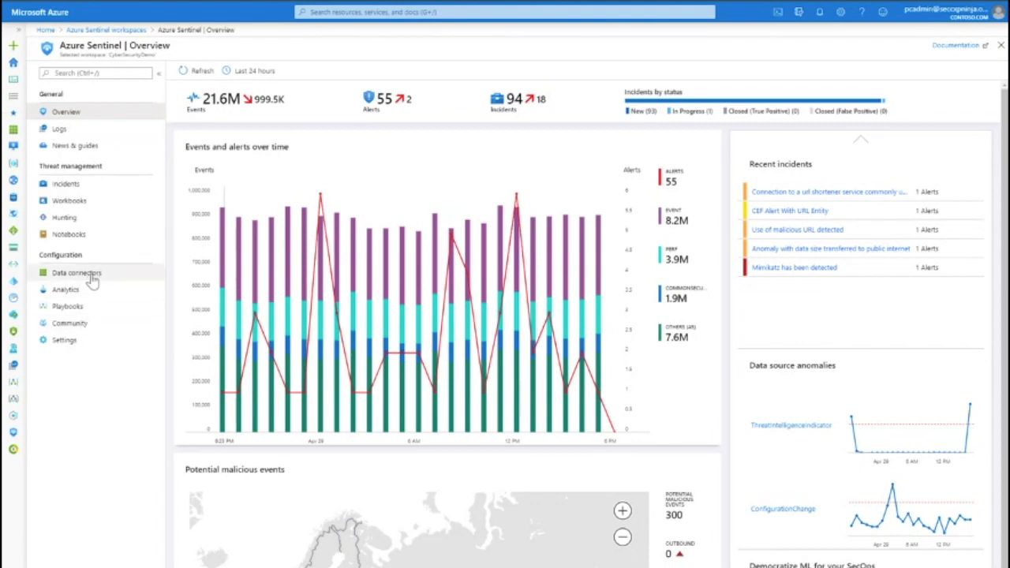
- Open the Data connectors page and browse through the list of available connectors
left_click(89, 276)
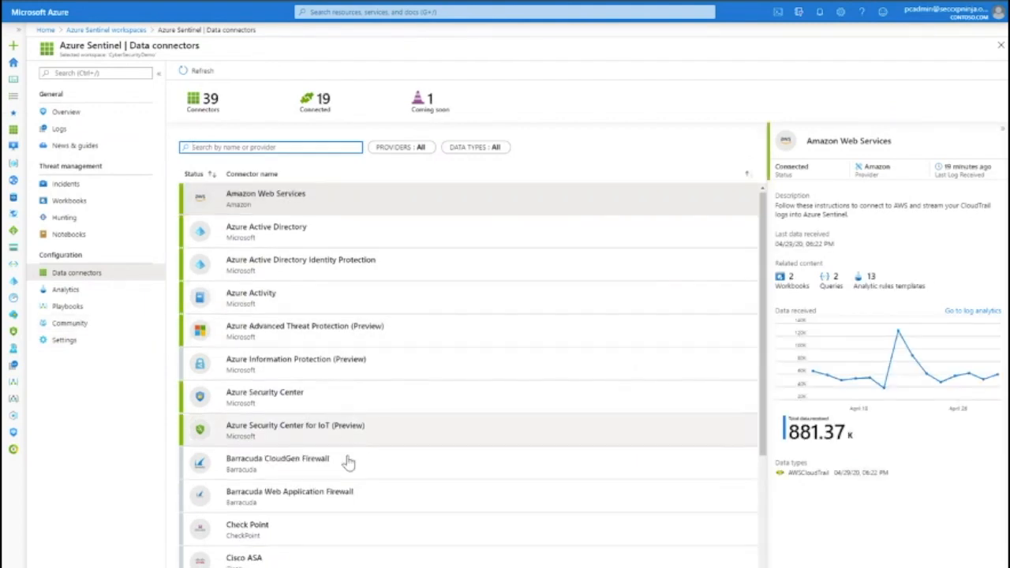
scroll(347, 463, "down", 5)
scroll(345, 474, "down", 4)
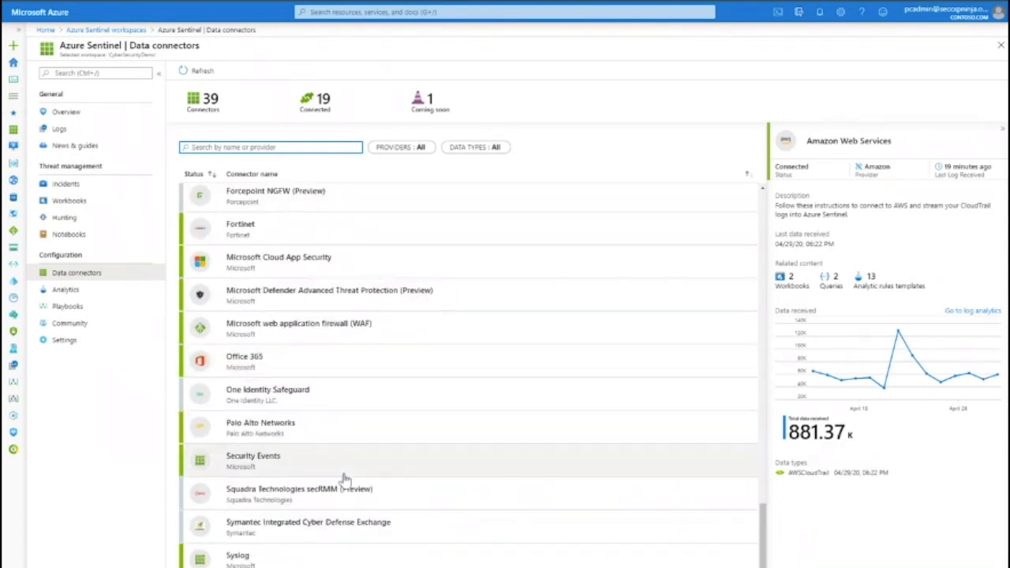
scroll(347, 481, "up", 7)
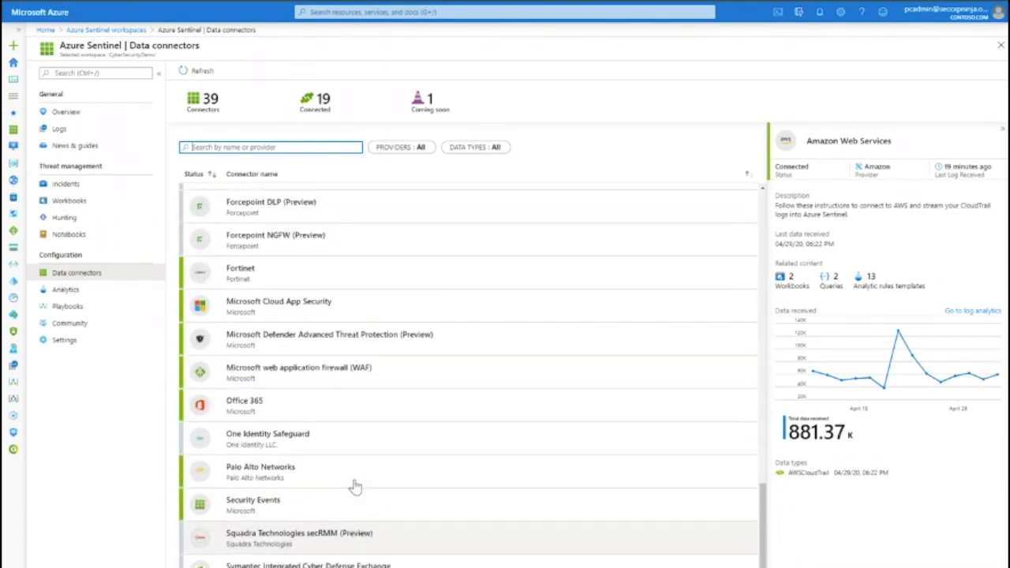
scroll(355, 484, "up", 2)
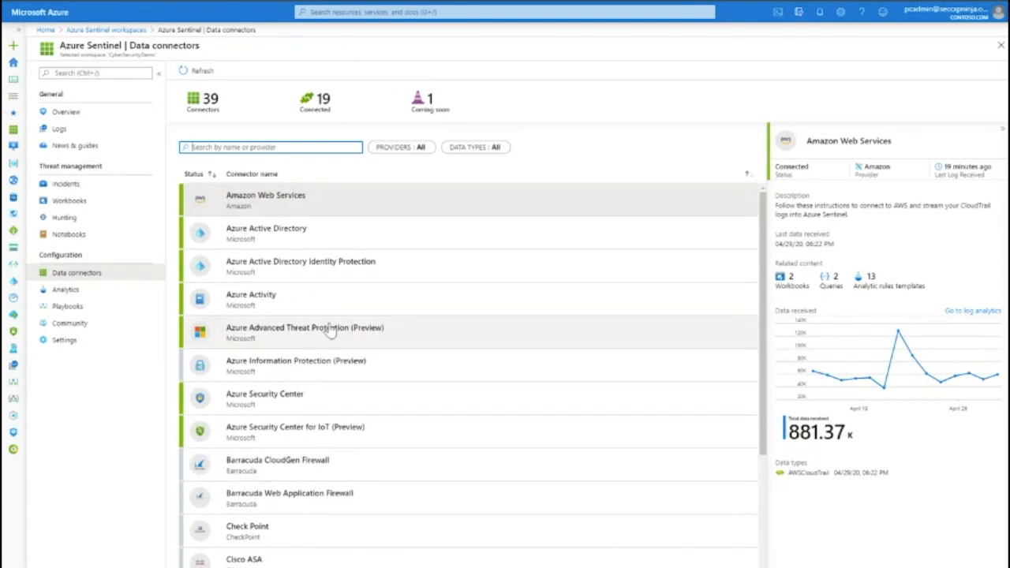
- Open the Azure Active Directory Identity Protection connector page, review it, and return to the connector list
left_click(325, 264)
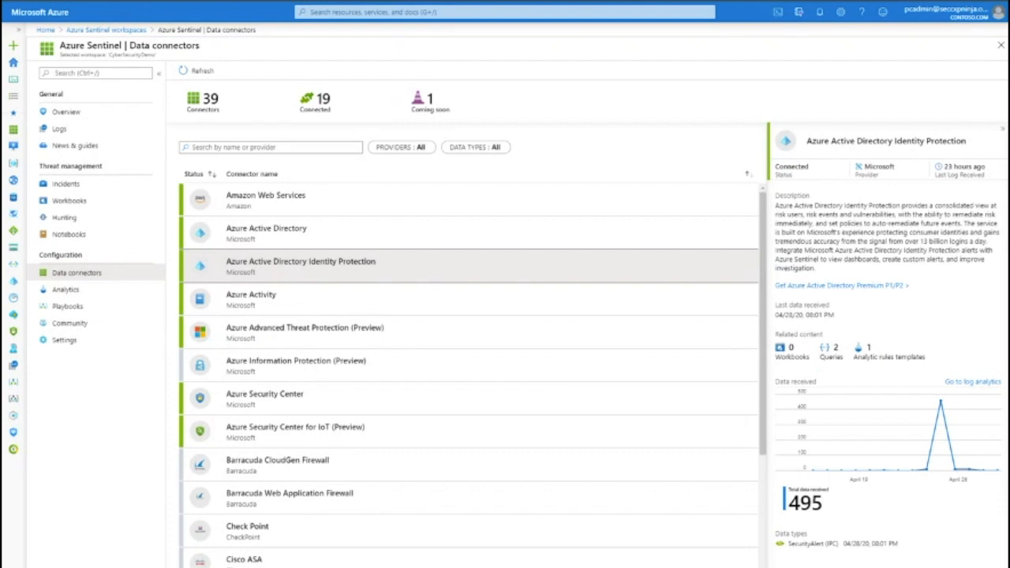
left_click(886, 565)
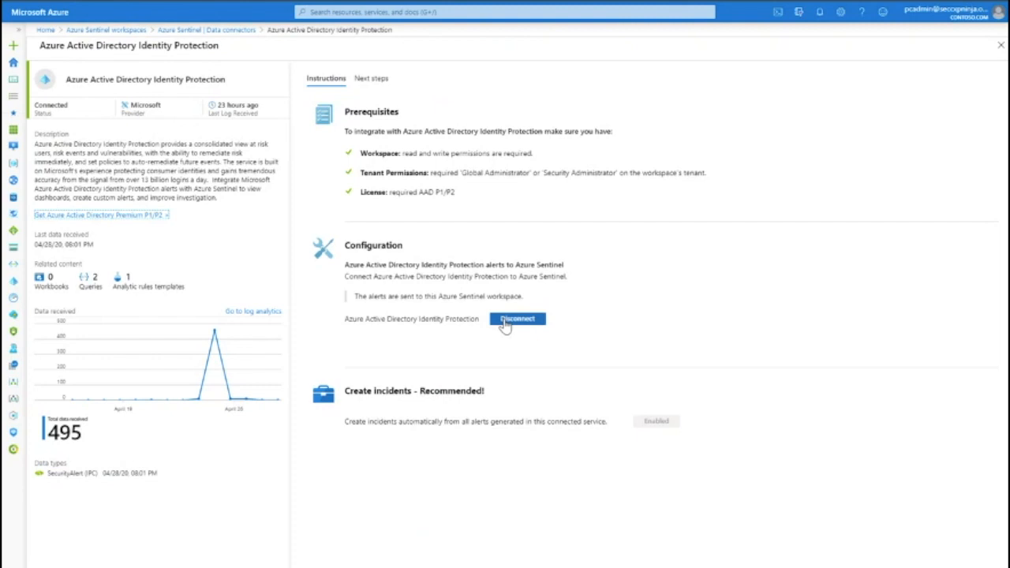
left_click(234, 31)
- Open the Common Event Format (CEF) connector page, review its configuration instructions, and return to the connector list
scroll(406, 523, "down", 3)
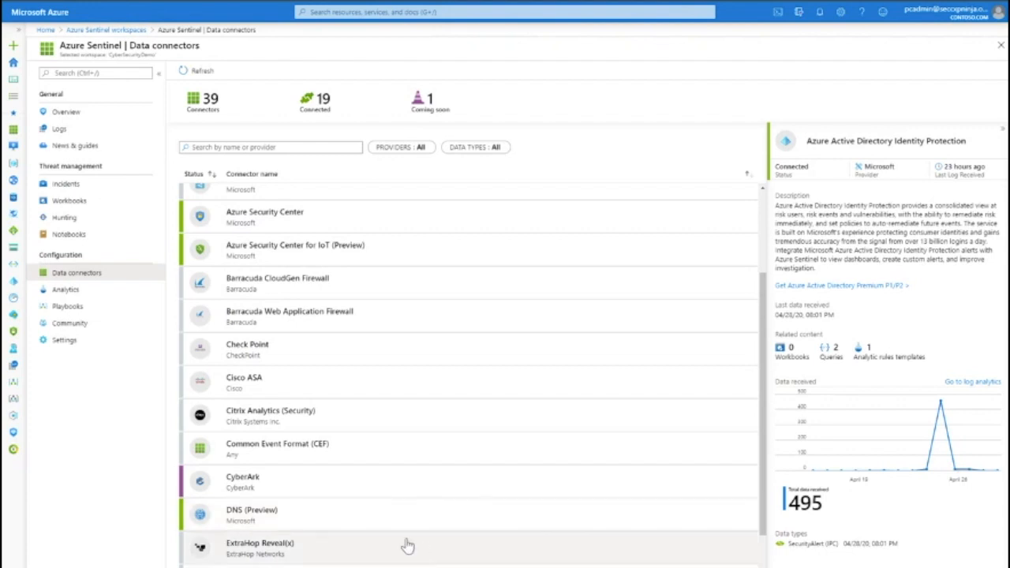
left_click(348, 456)
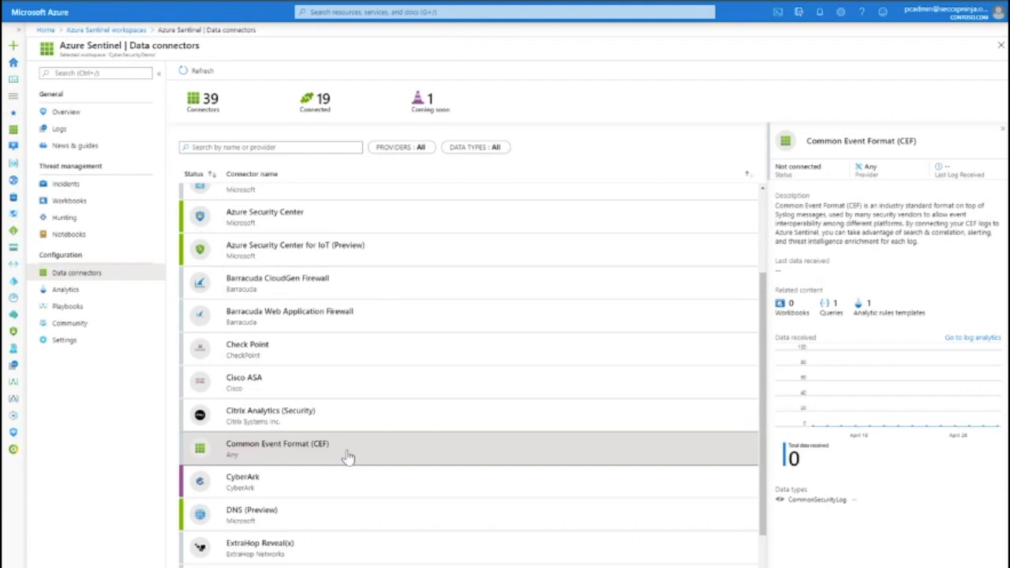
left_click(834, 566)
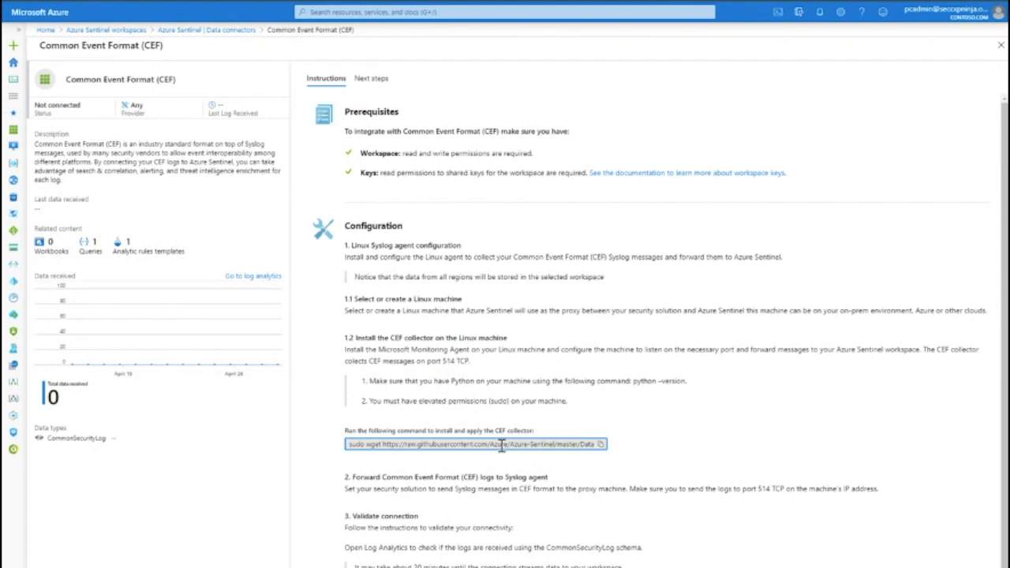
left_click(194, 37)
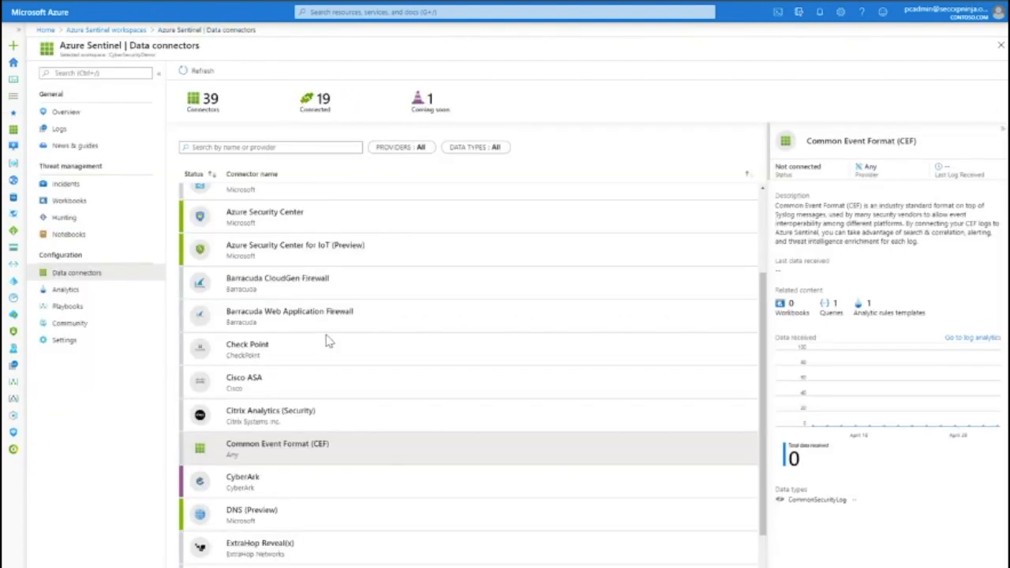
- Select the Office 365 connector, inspect its data chart, and open its connector page
scroll(407, 539, "down", 3)
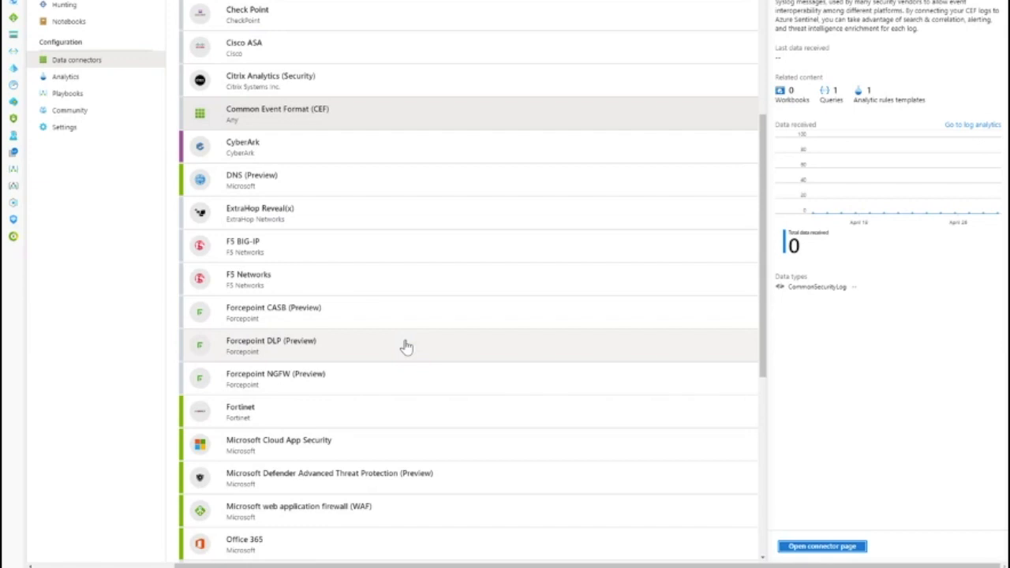
scroll(406, 346, "down", 2)
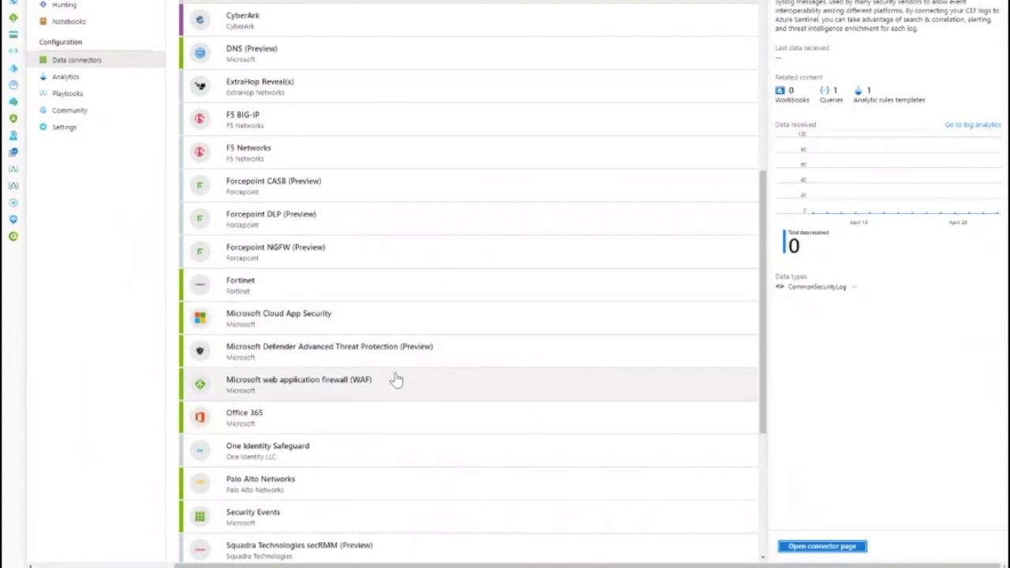
scroll(457, 435, "down", 4)
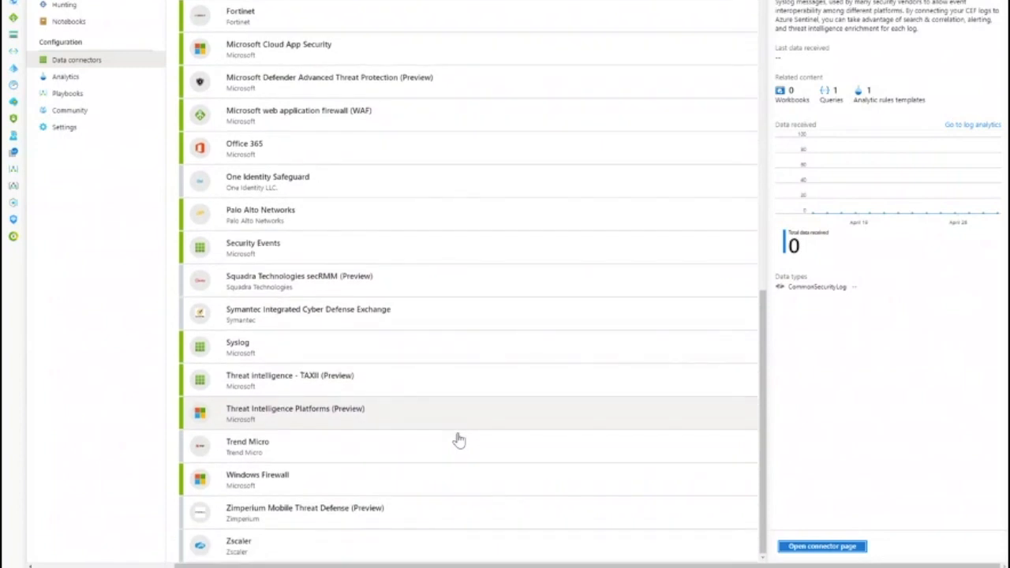
left_click(363, 148)
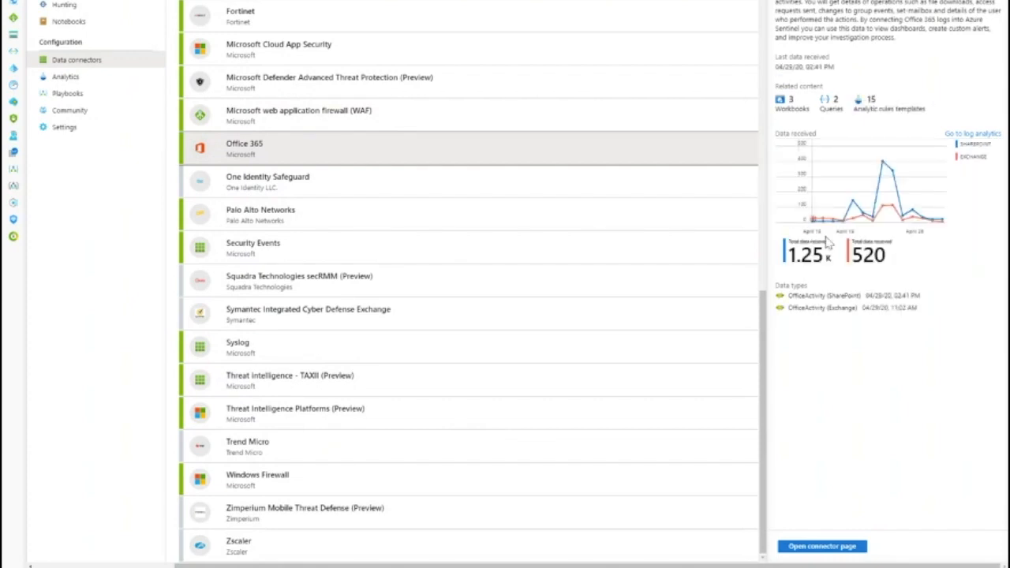
mouse_move(921, 222)
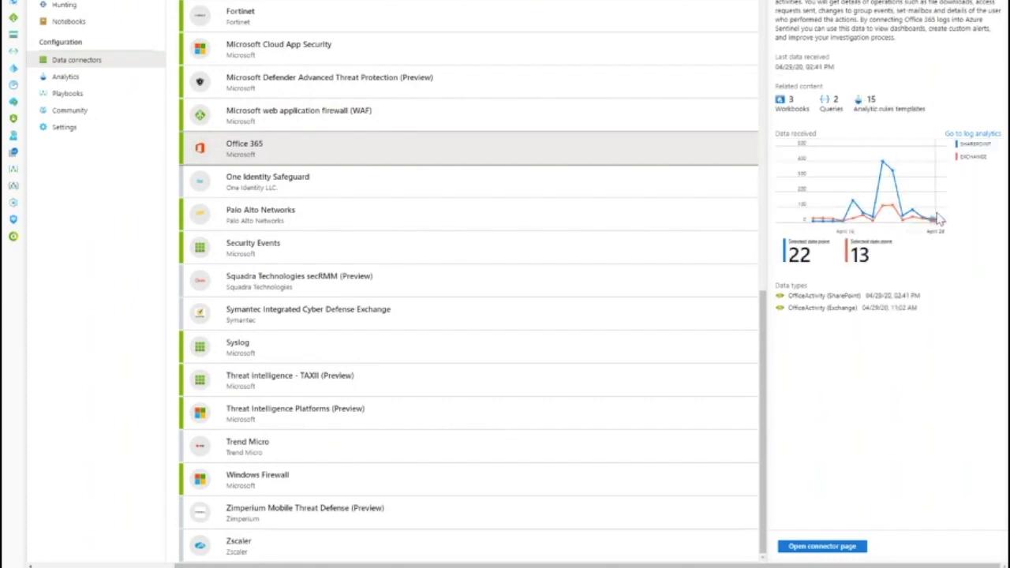
left_click(854, 547)
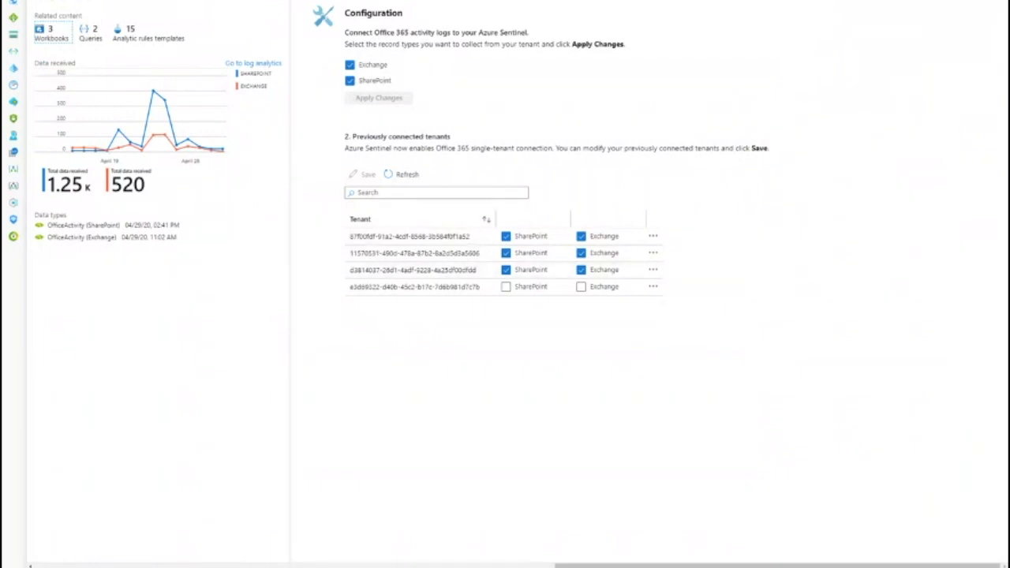
- View the Office 365 connector's next steps, highlight the SharePoint and OneDrive sample query, and return to Data connectors
left_click(372, 78)
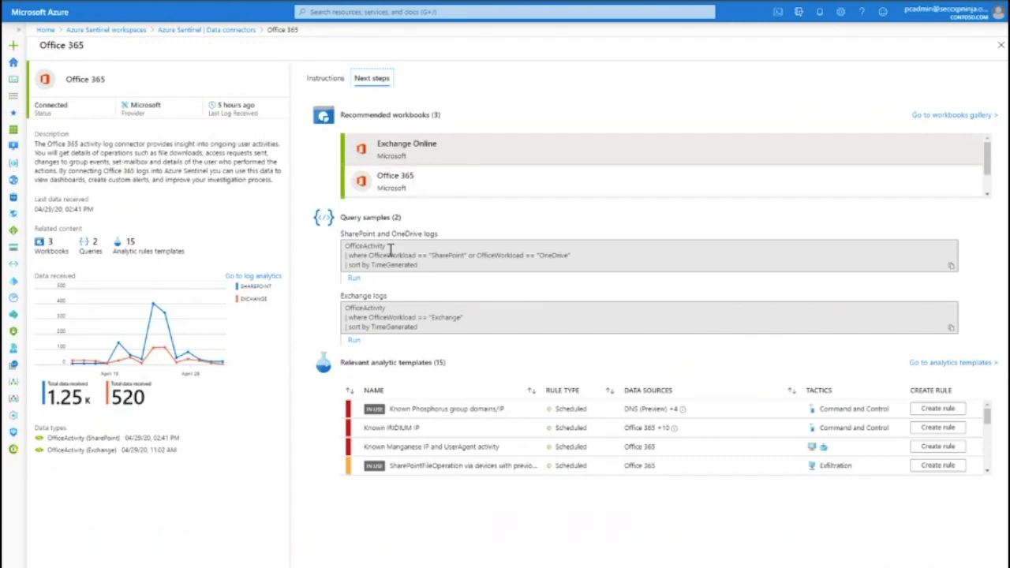
left_click_drag(348, 250, 476, 266)
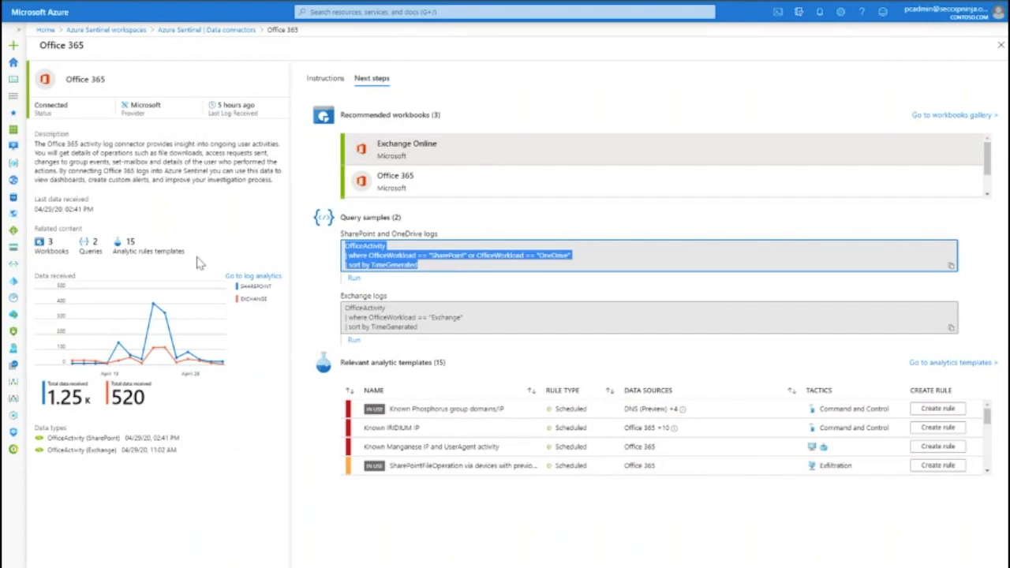
left_click(207, 30)
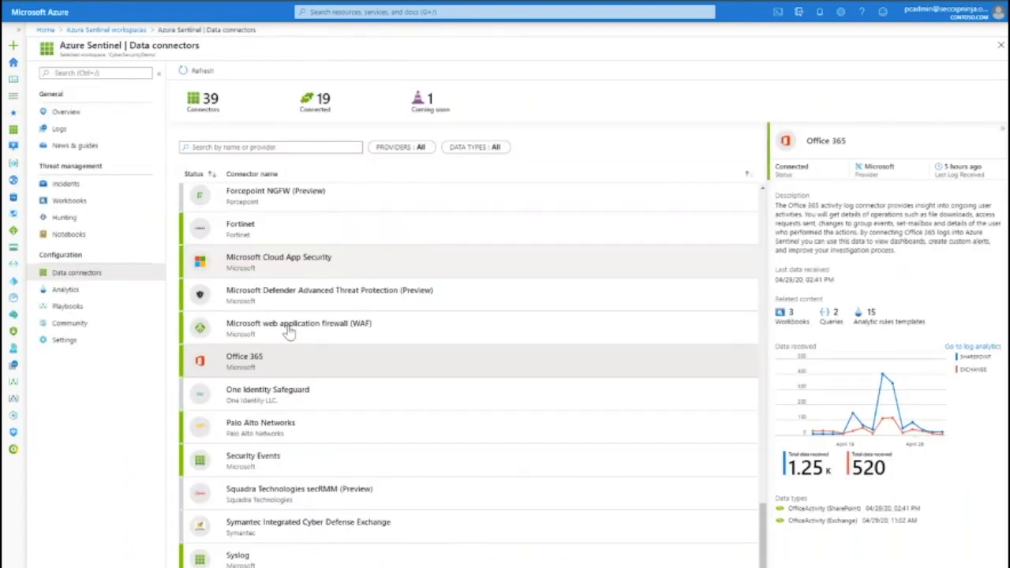
- Open Analytics rule templates, sort them by rule type, and read the Advanced Multistage Attack Detection template details
left_click(98, 291)
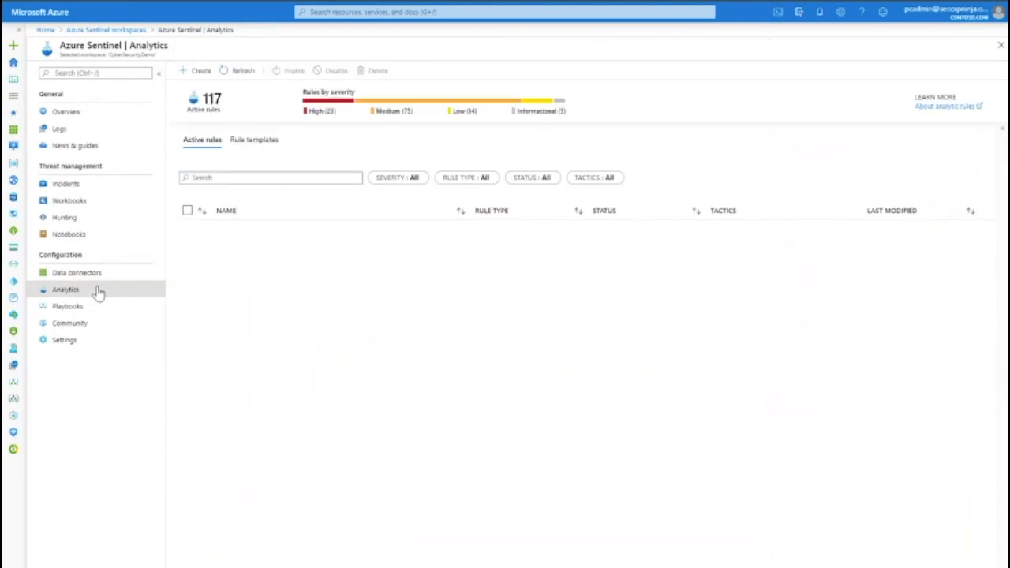
left_click(267, 146)
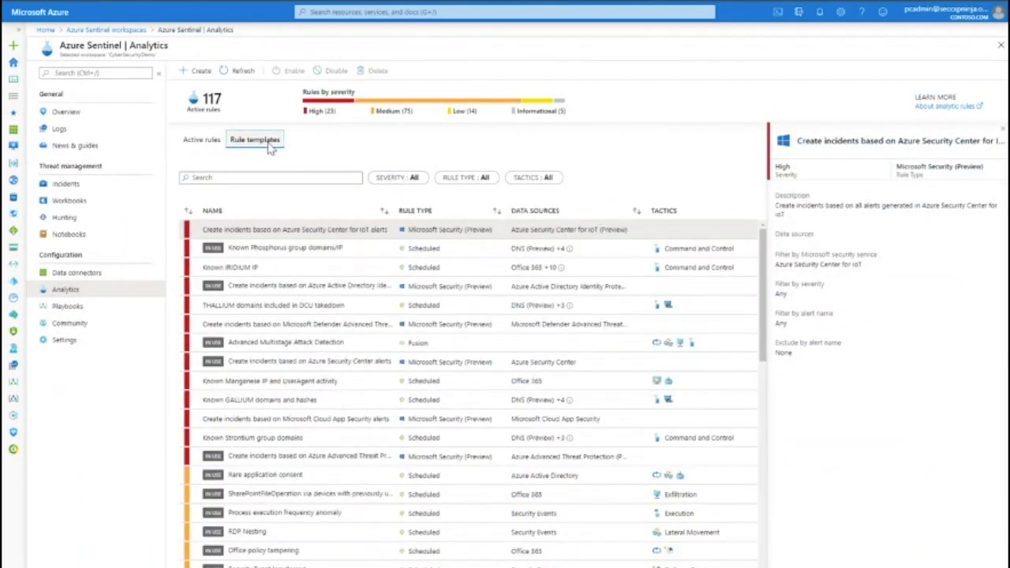
left_click(462, 211)
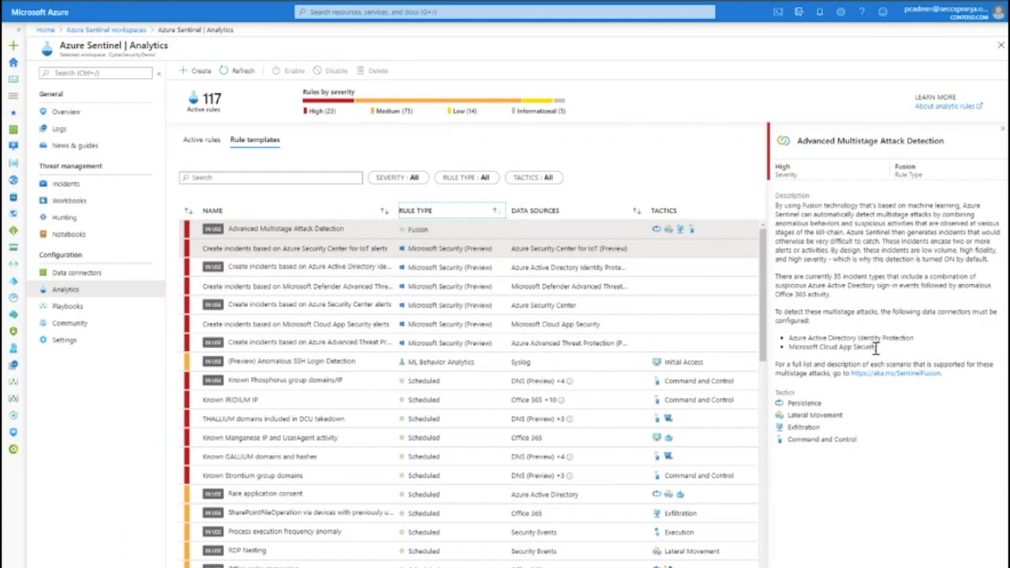
left_click_drag(786, 345, 810, 348)
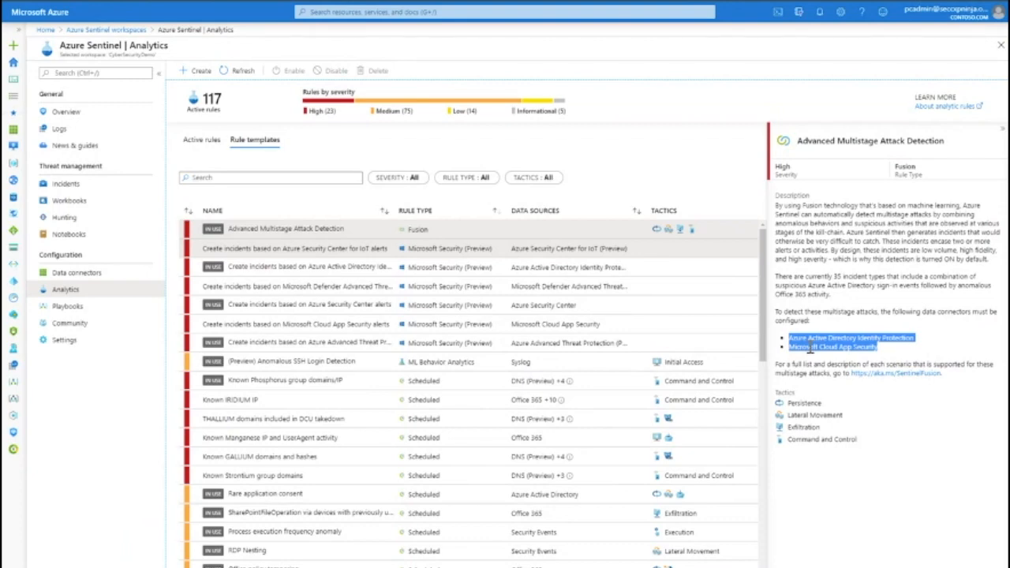
- Inspect the Azure Security Center for IoT and Anomalous SSH Login Detection template details and scroll the template list
left_click(424, 254)
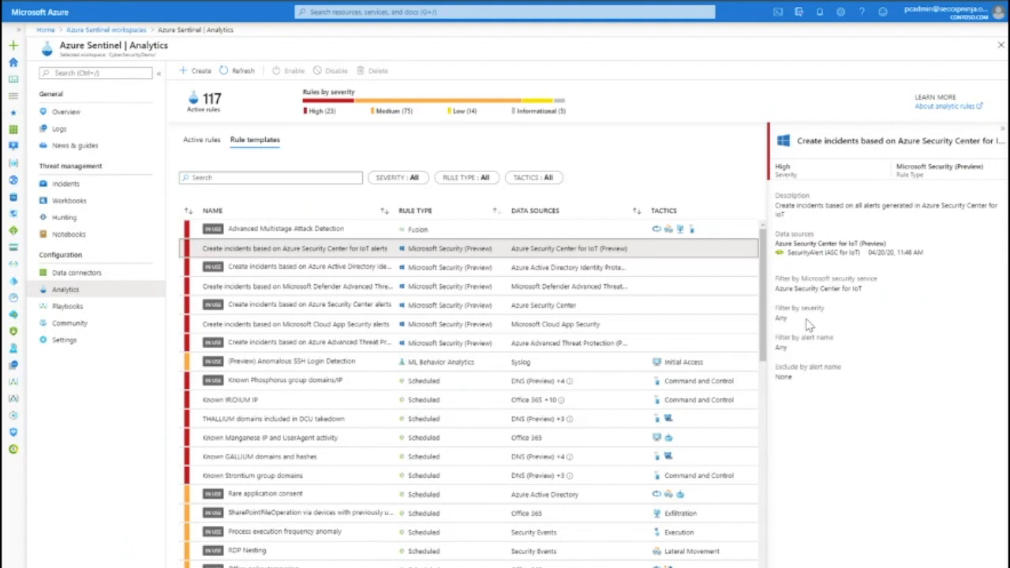
left_click(586, 362)
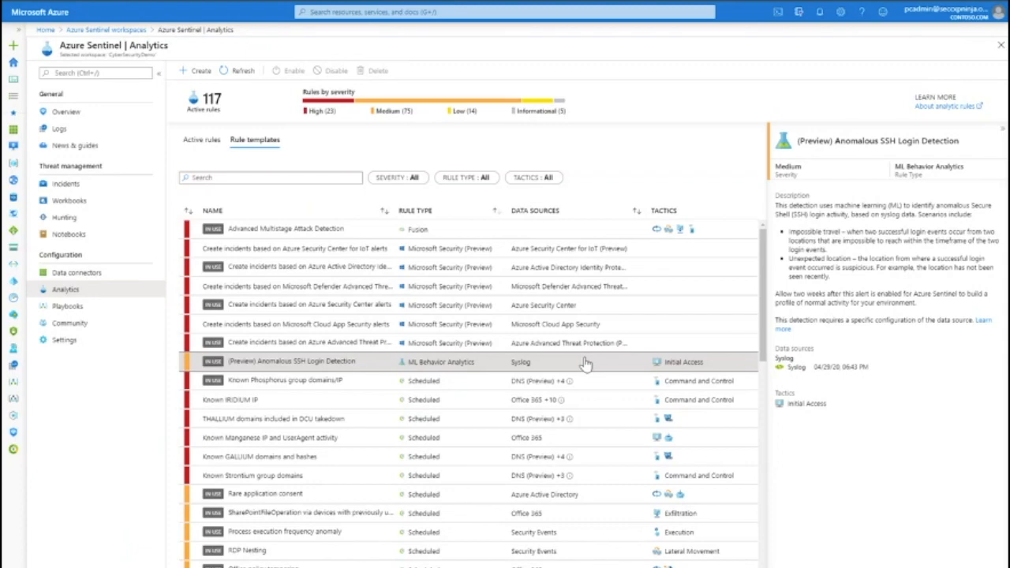
scroll(467, 404, "down", 3)
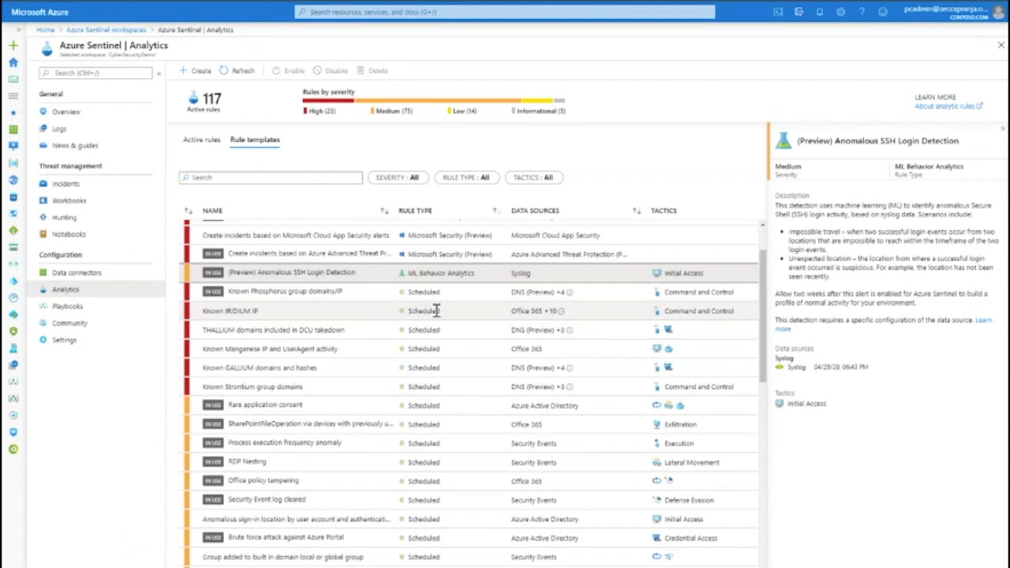
- Create a new scheduled query analytic rule and name it Test Rule
left_click(200, 71)
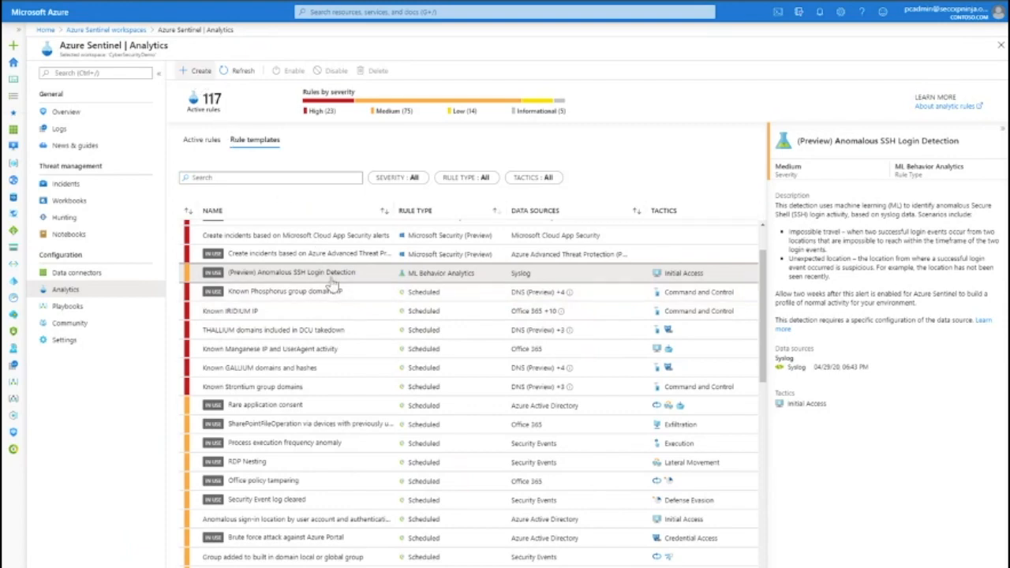
left_click(237, 90)
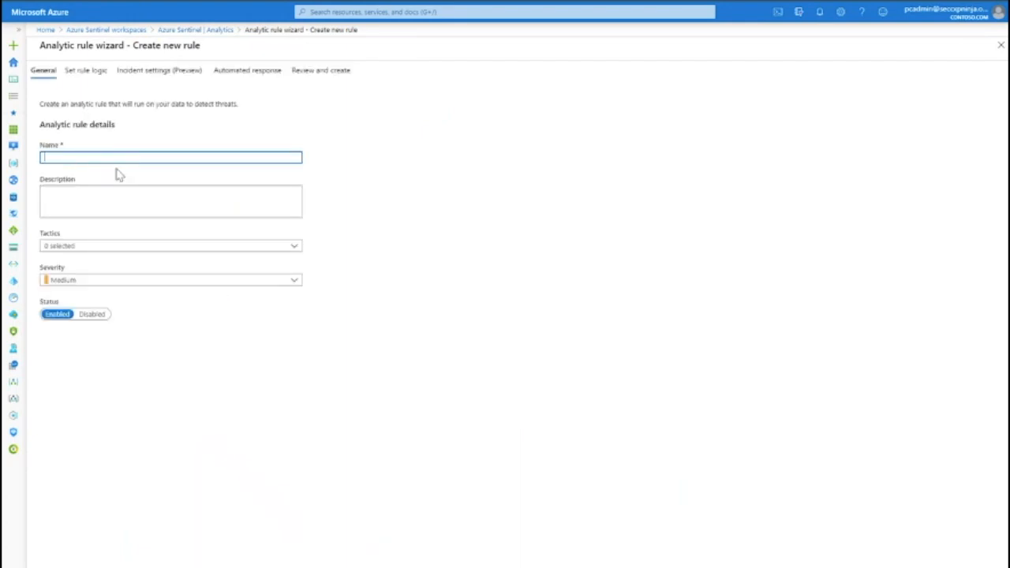
type("Test Rule")
- Review the available tactics and severity levels for the new rule
left_click(103, 197)
left_click(105, 247)
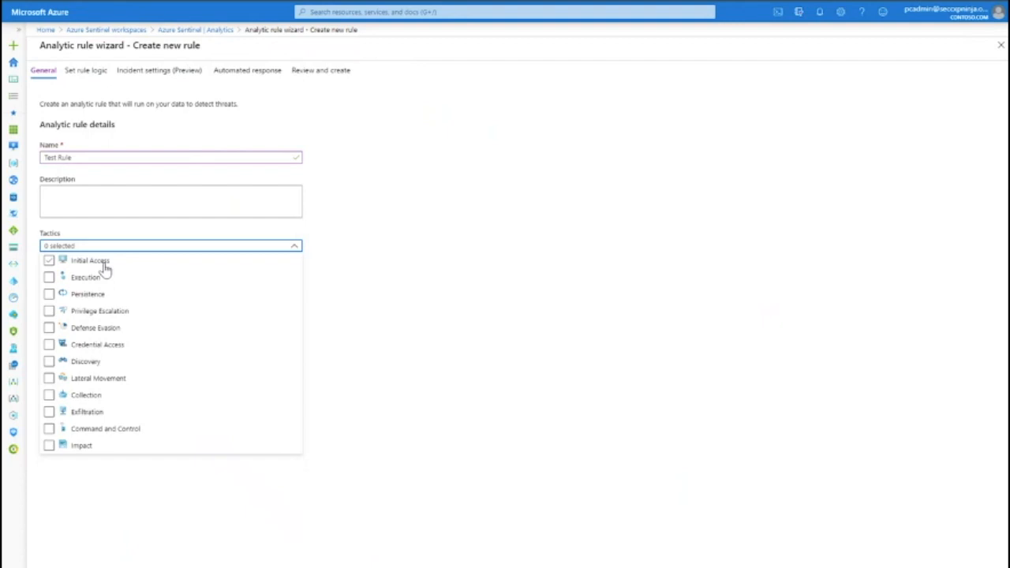
left_click(316, 464)
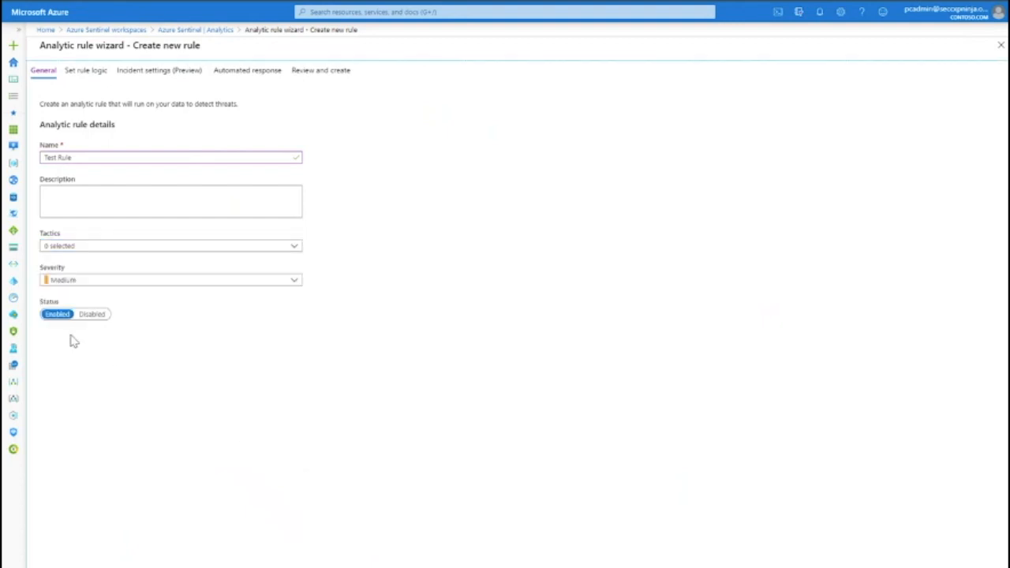
left_click(100, 289)
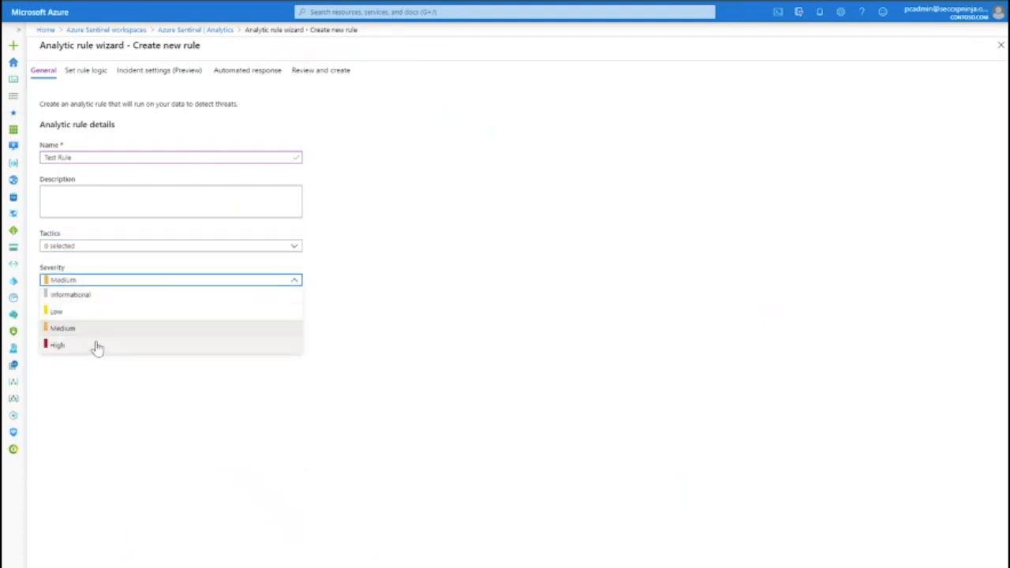
left_click(95, 395)
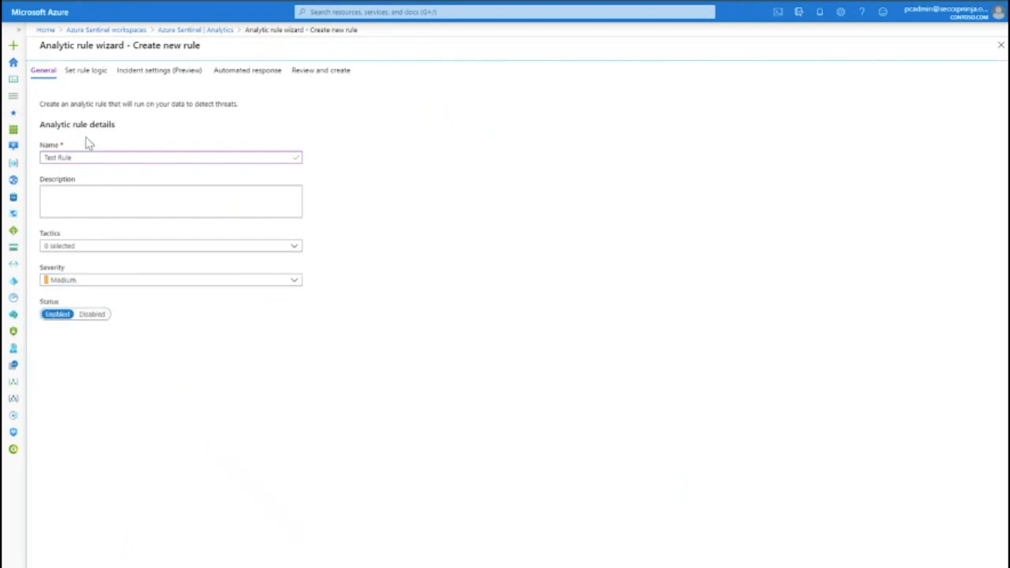
- Move to the rule logic page and start the rule query with the SecurityEvent table
left_click(390, 560)
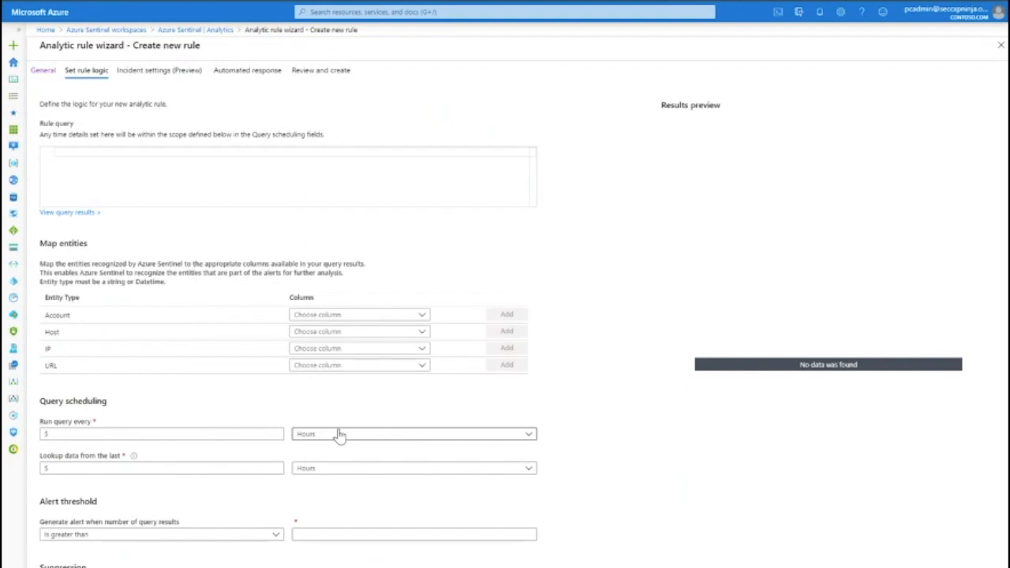
left_click(233, 168)
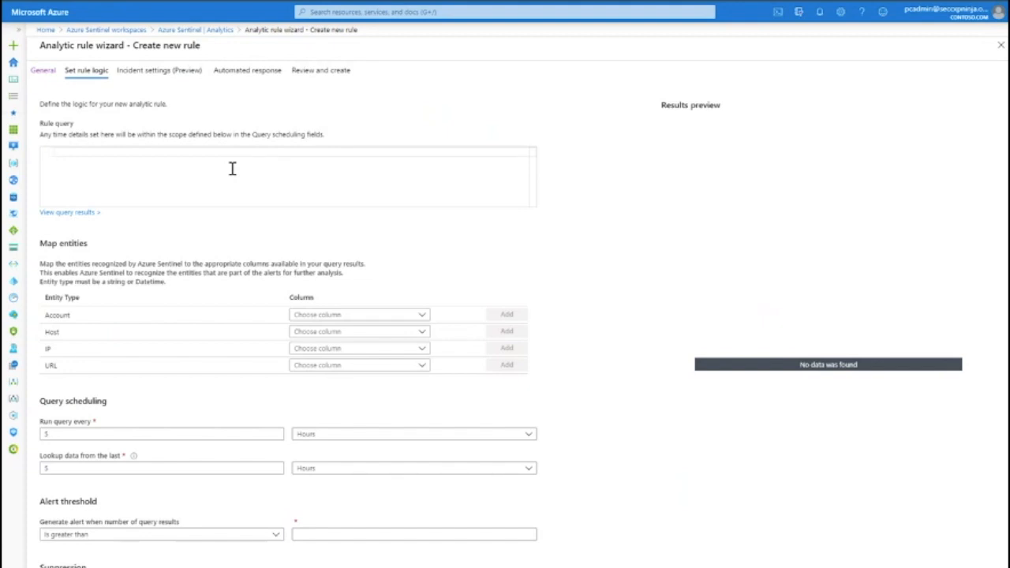
type("SecurityE")
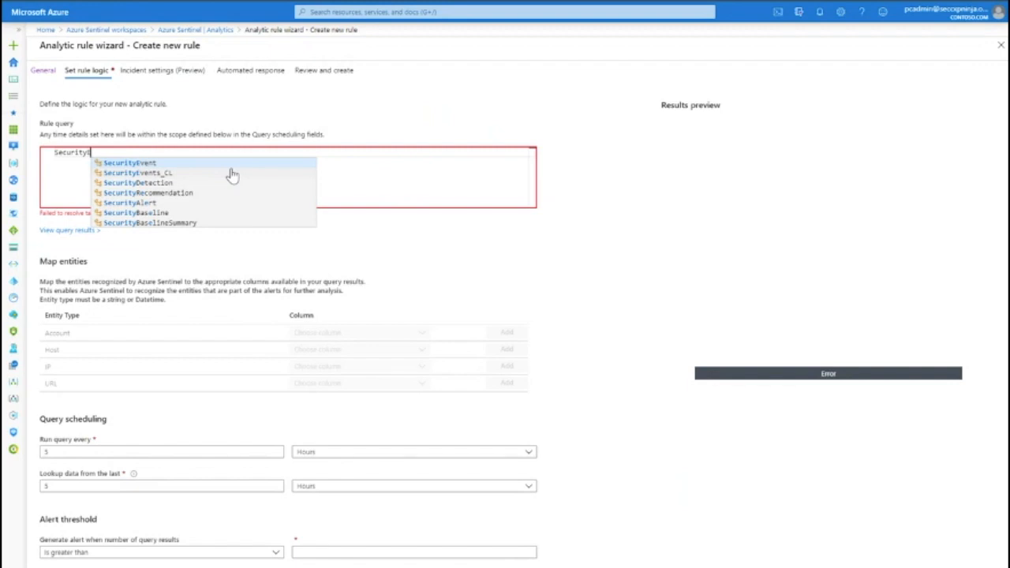
left_click(193, 164)
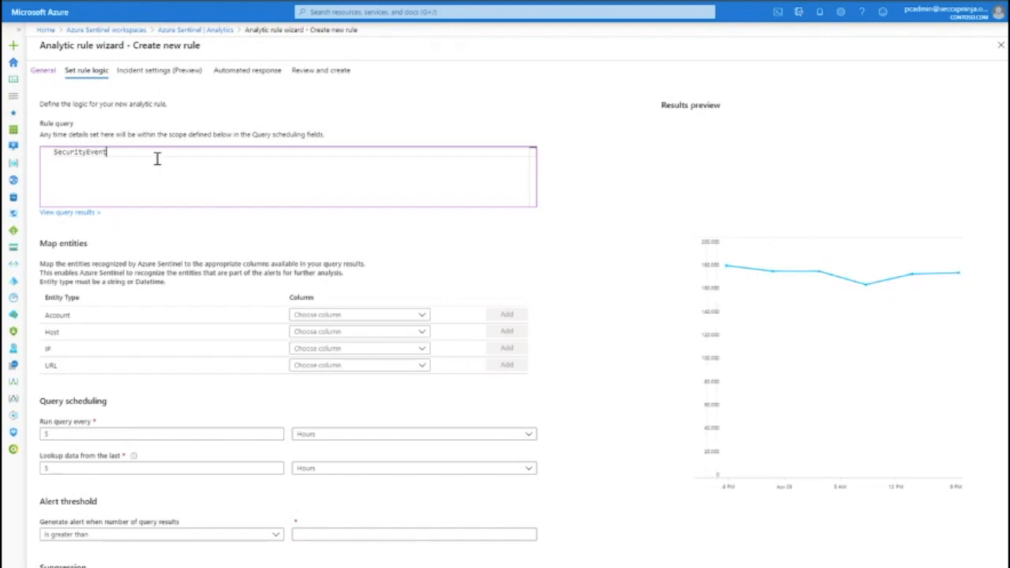
key("Return")
- Add a filter line to the query: | where ProcessName == "powershell.exe"
type("| wjere")
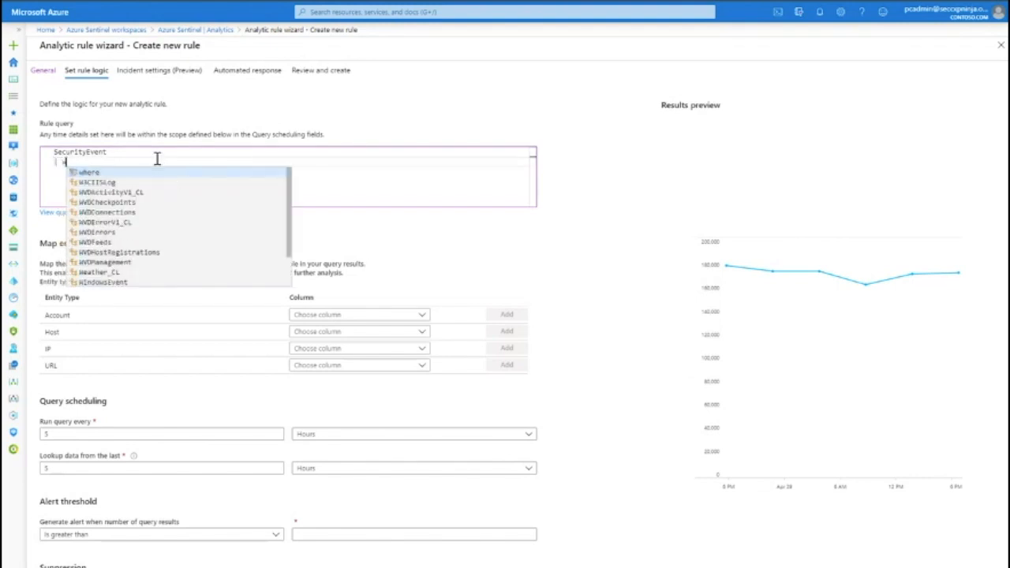
key("BackSpace")
key("BackSpace")
key("BackSpace")
key("BackSpace")
type("h")
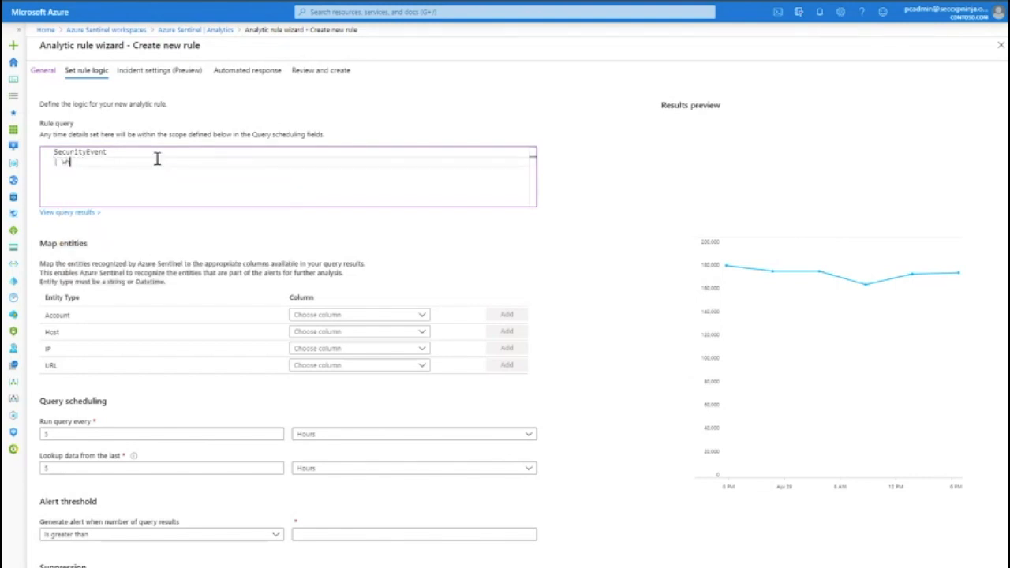
type("ere Pro")
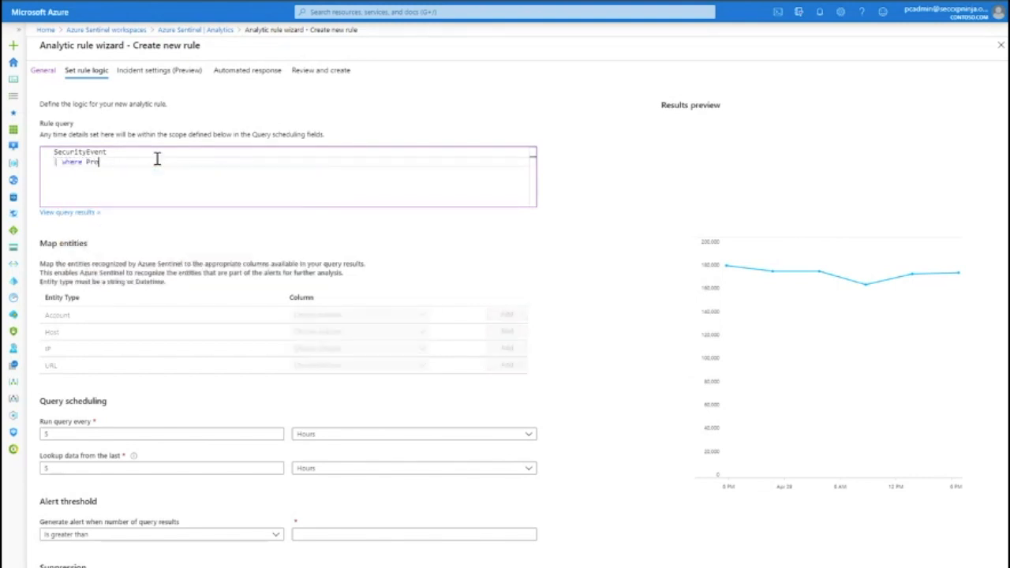
type("cessNa,e")
key("BackSpace")
key("BackSpace")
key("BackSpace")
key("BackSpace")
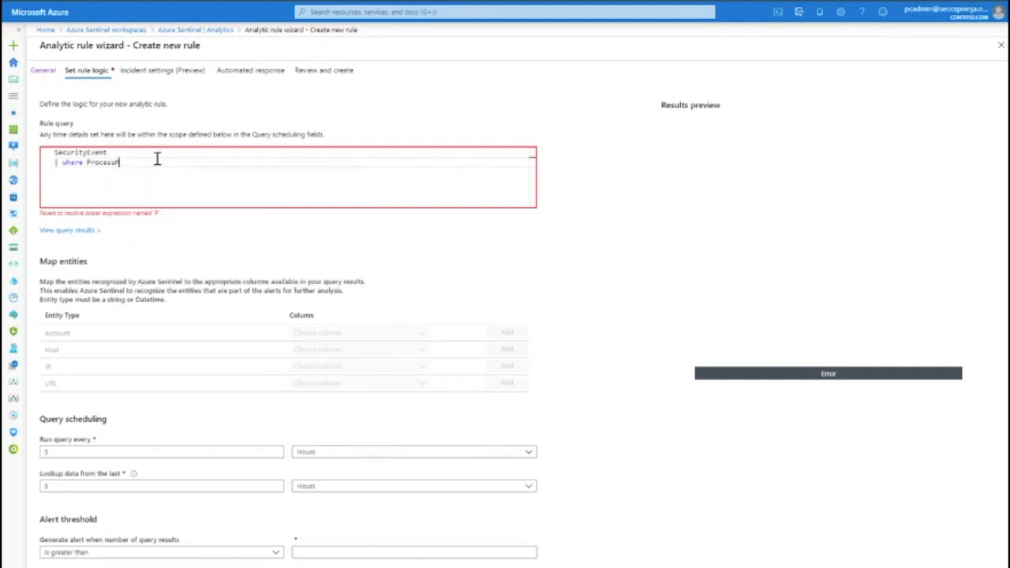
type("Name")
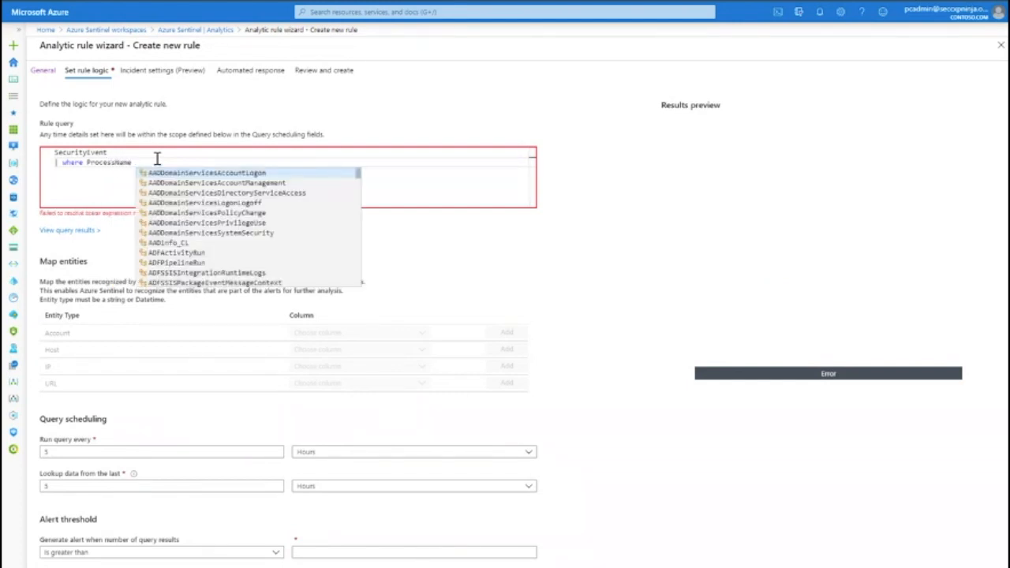
type(" == \"")
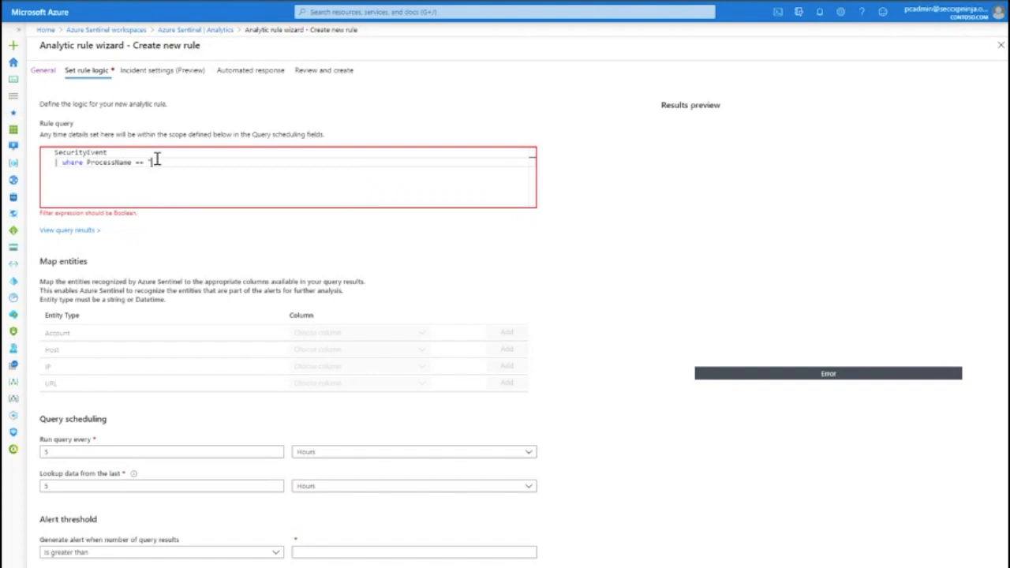
type("svchost")
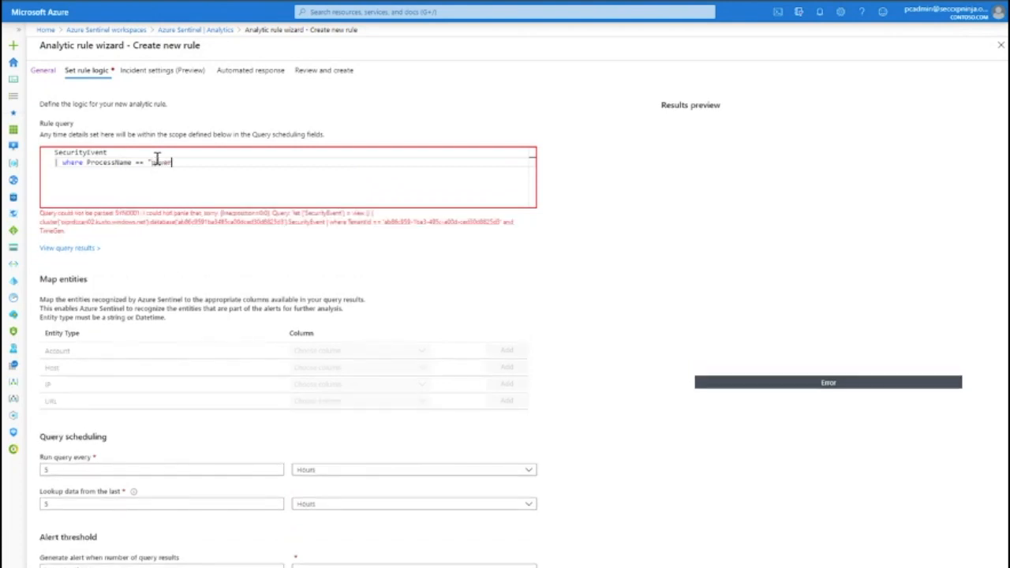
type("ell.exe\"")
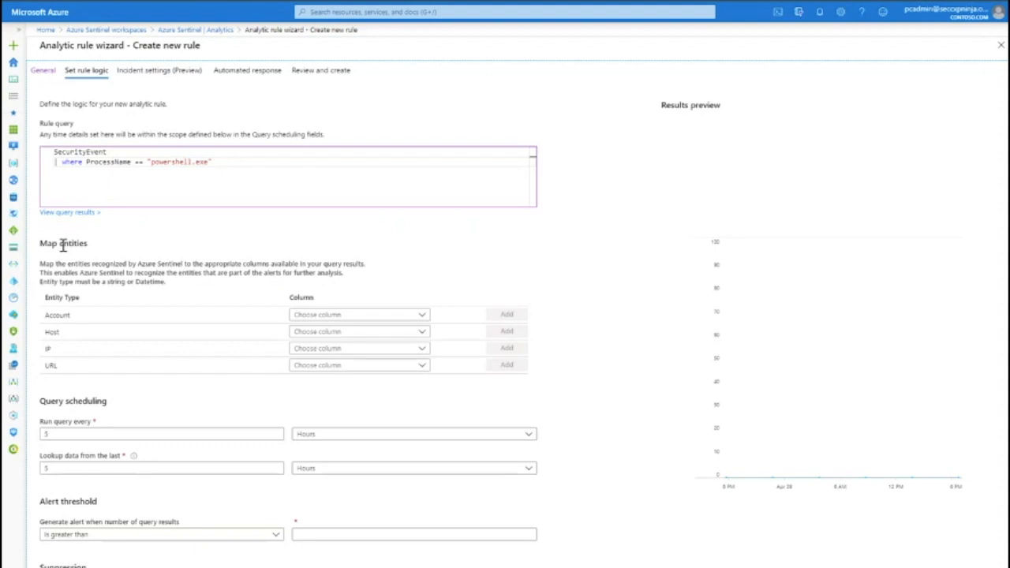
- Map the Account entity to the UserPrincipalName column and add the mapping to the query
left_click(400, 319)
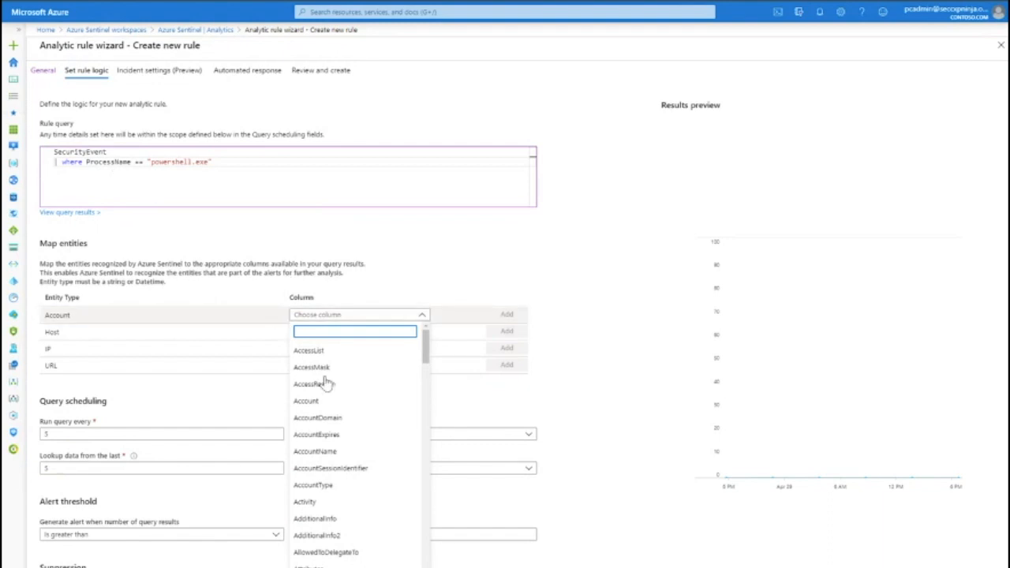
scroll(349, 430, "down", 2)
scroll(339, 468, "down", 5)
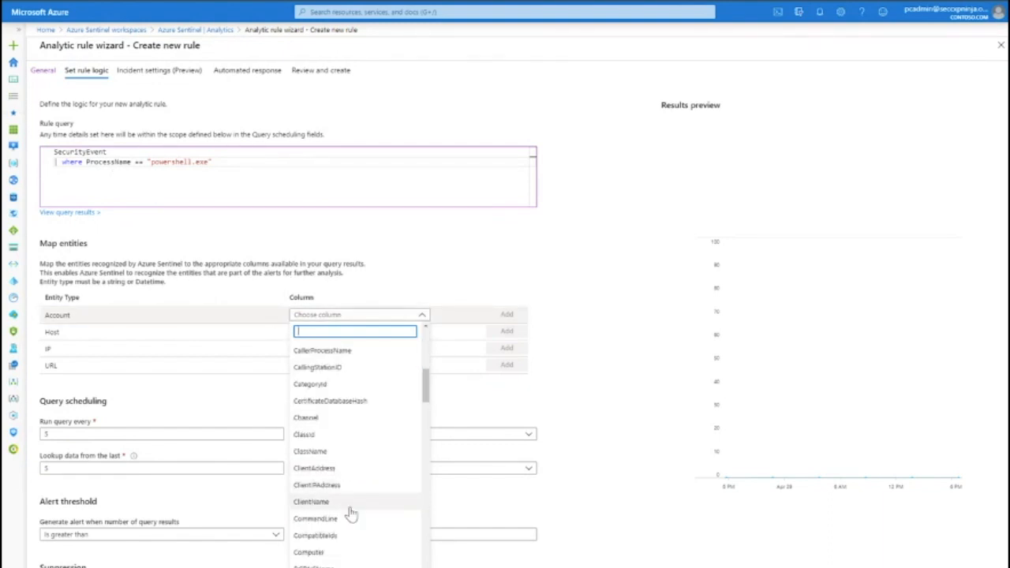
scroll(351, 504, "down", 15)
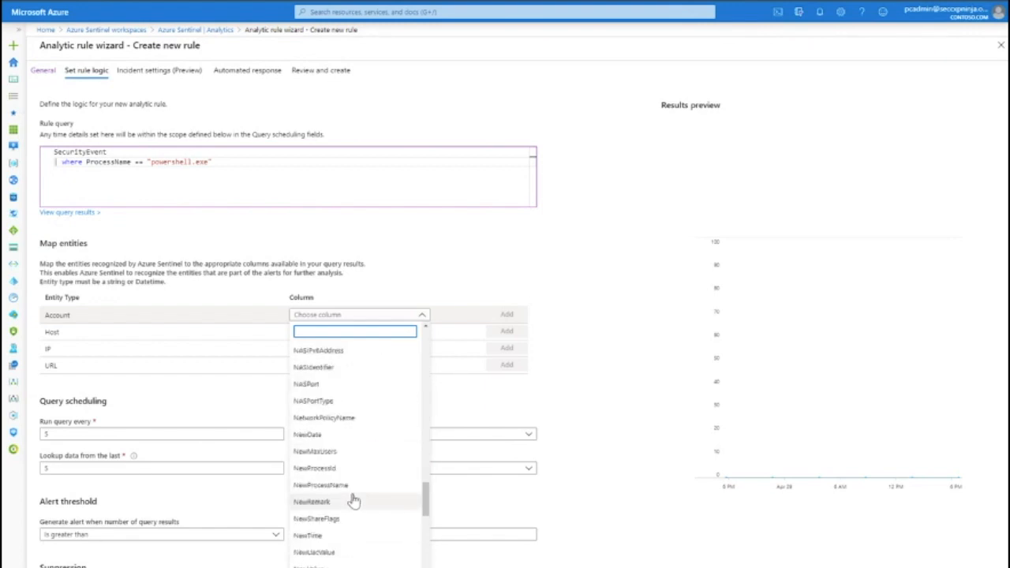
scroll(354, 500, "down", 10)
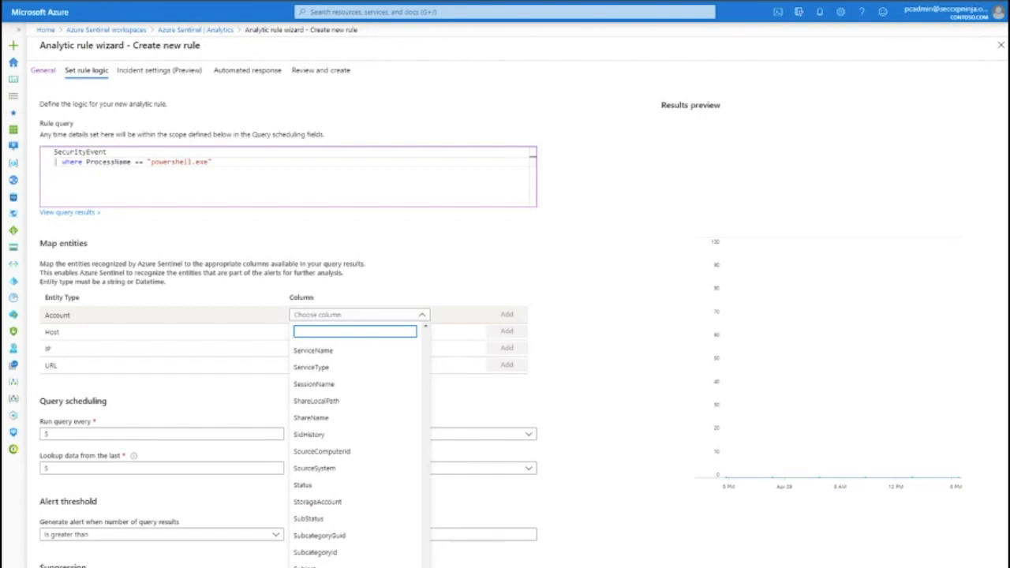
scroll(354, 450, "down", 5)
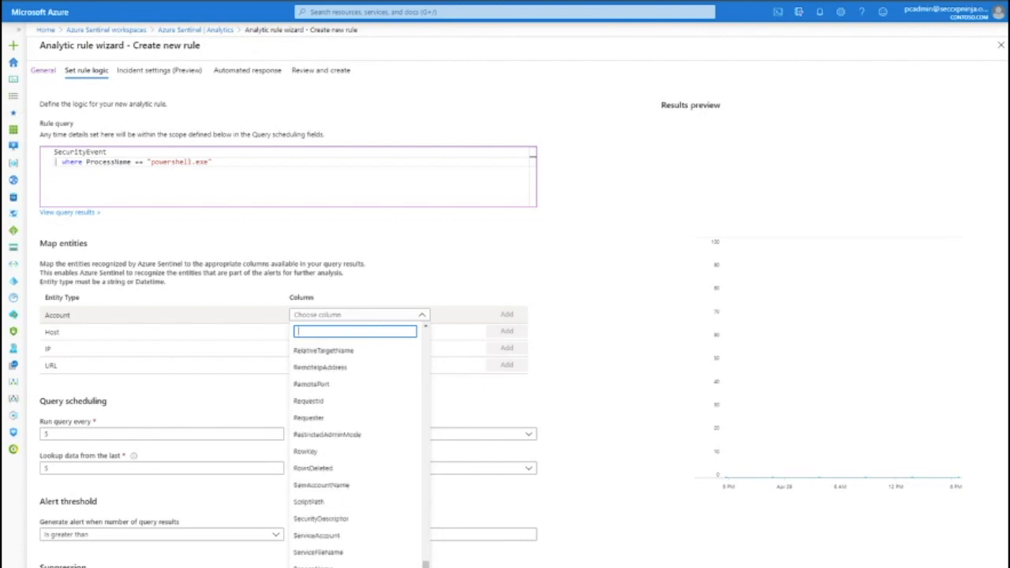
scroll(354, 449, "down", 5)
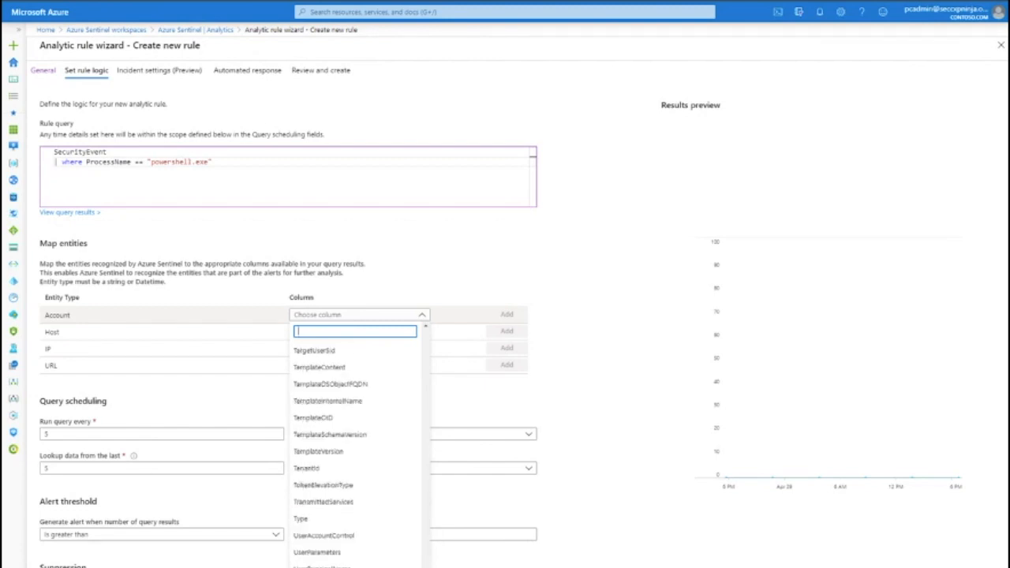
left_click(318, 565)
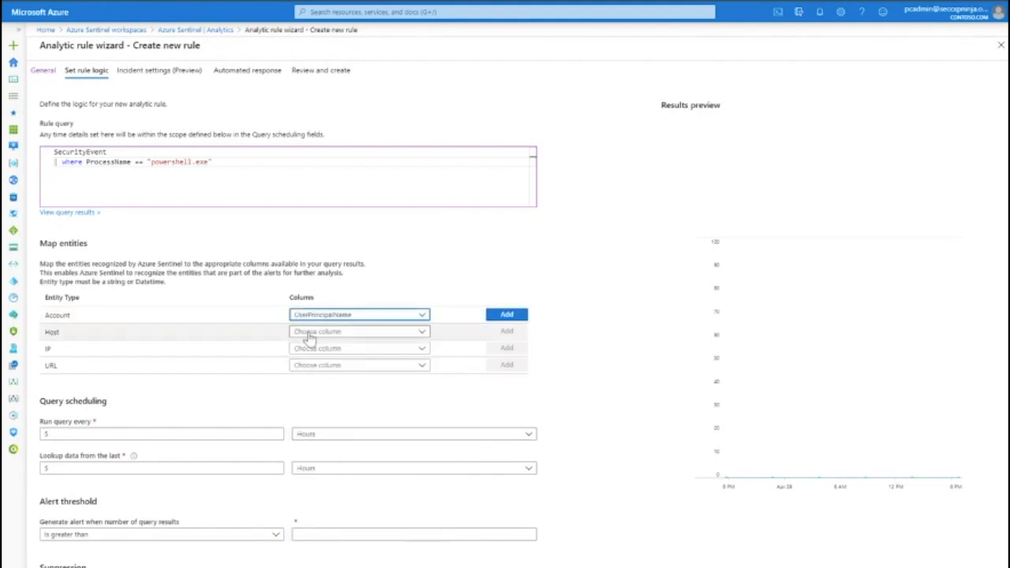
left_click(509, 315)
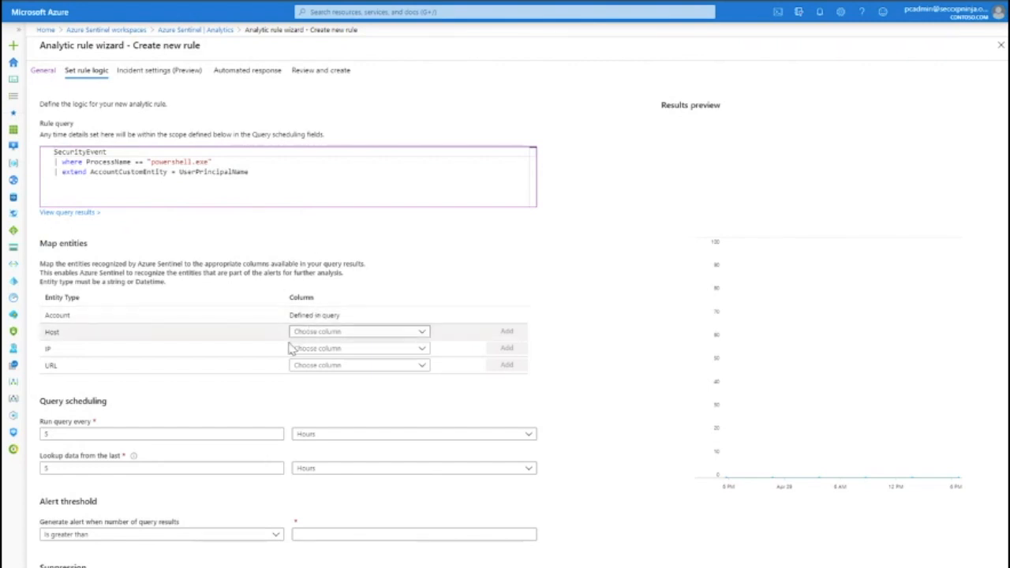
- Set the query scheduling to run the query every 1 day
scroll(177, 432, "down", 3)
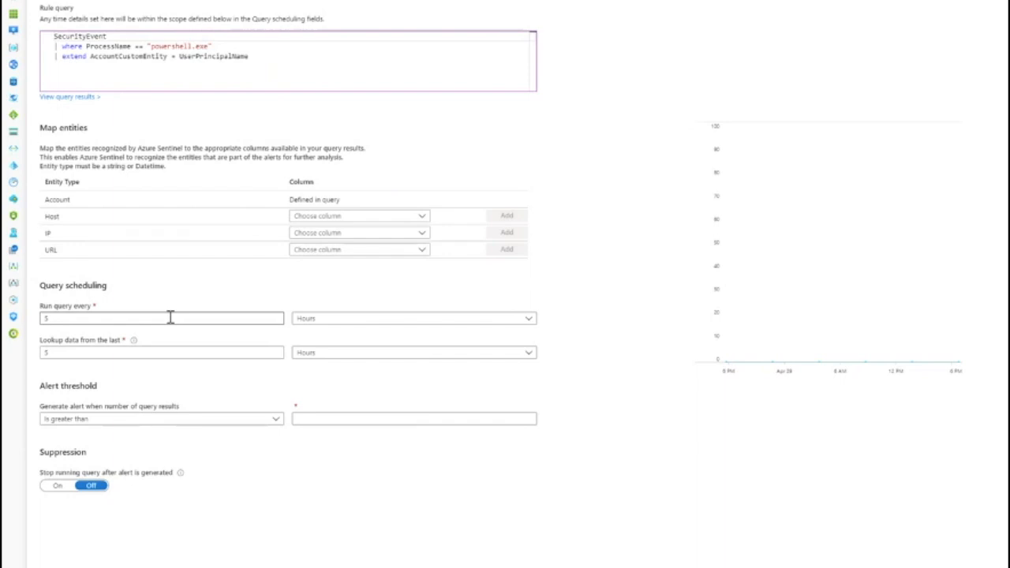
left_click(169, 317)
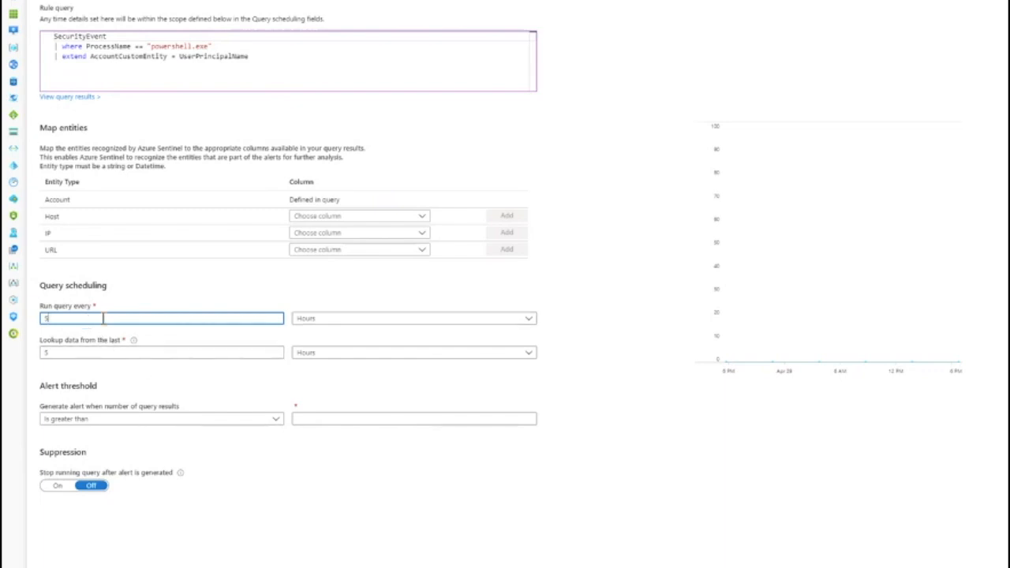
left_click(389, 320)
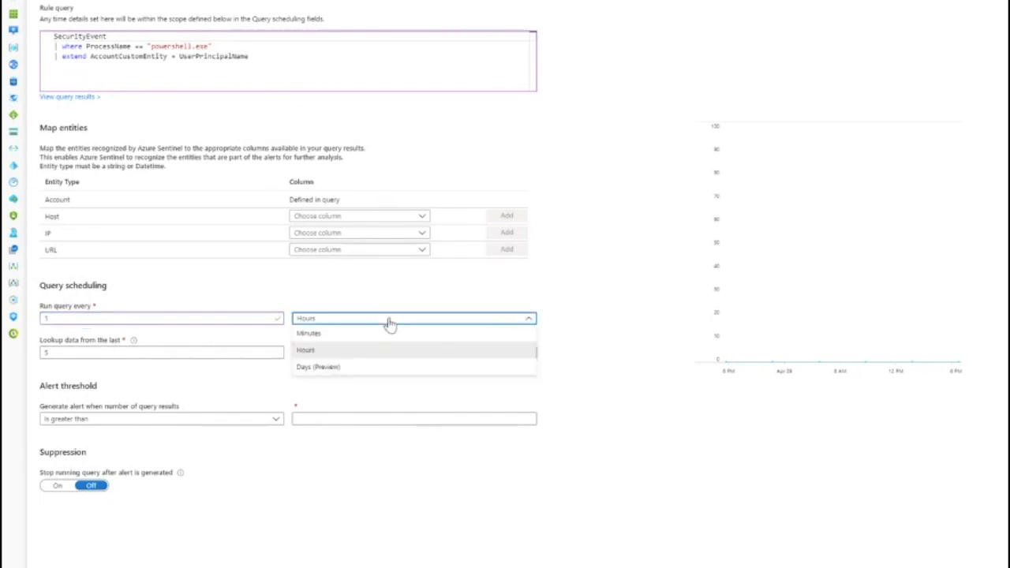
left_click(361, 367)
- Set the lookup period to data from the last 14 days
left_click(98, 352)
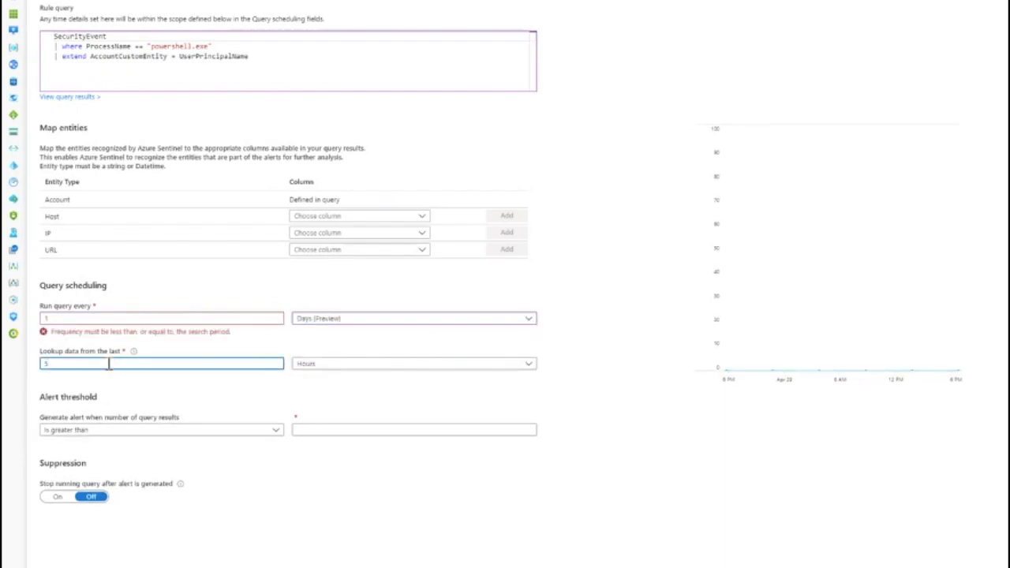
double_click(109, 363)
type("14")
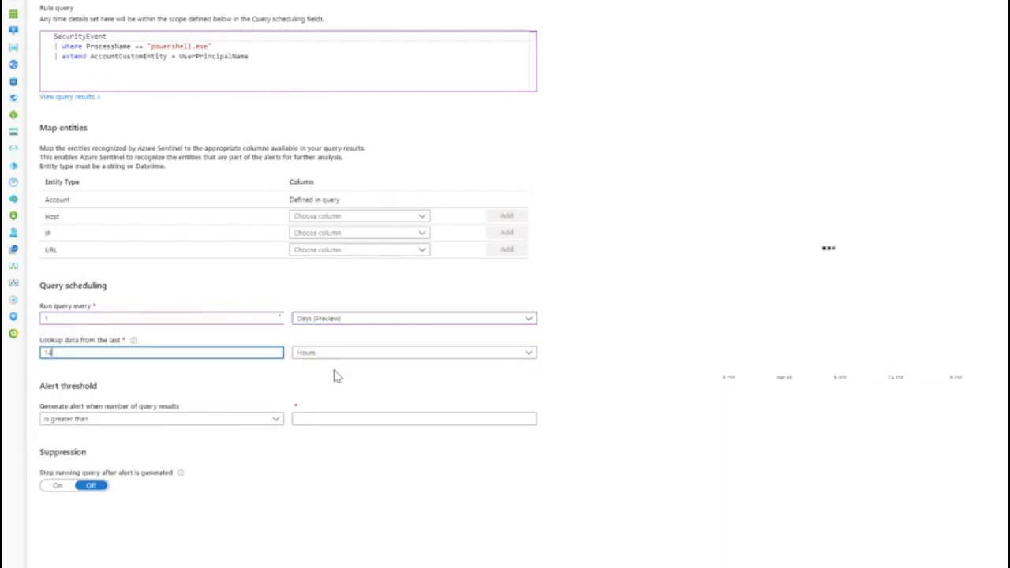
left_click(335, 366)
left_click(341, 411)
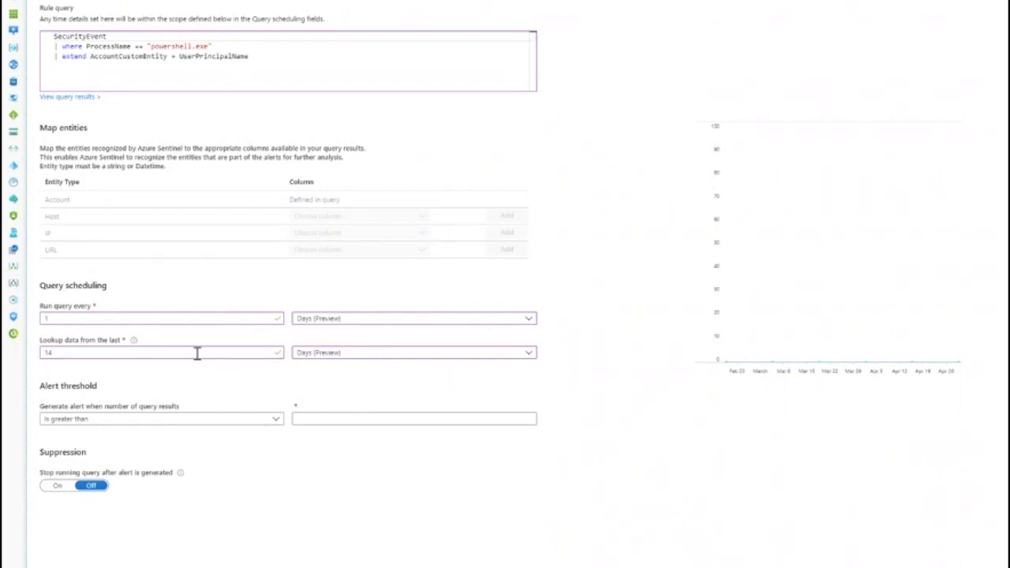
- Set the alert threshold to generate an alert when the number of results is greater than 1
left_click(149, 423)
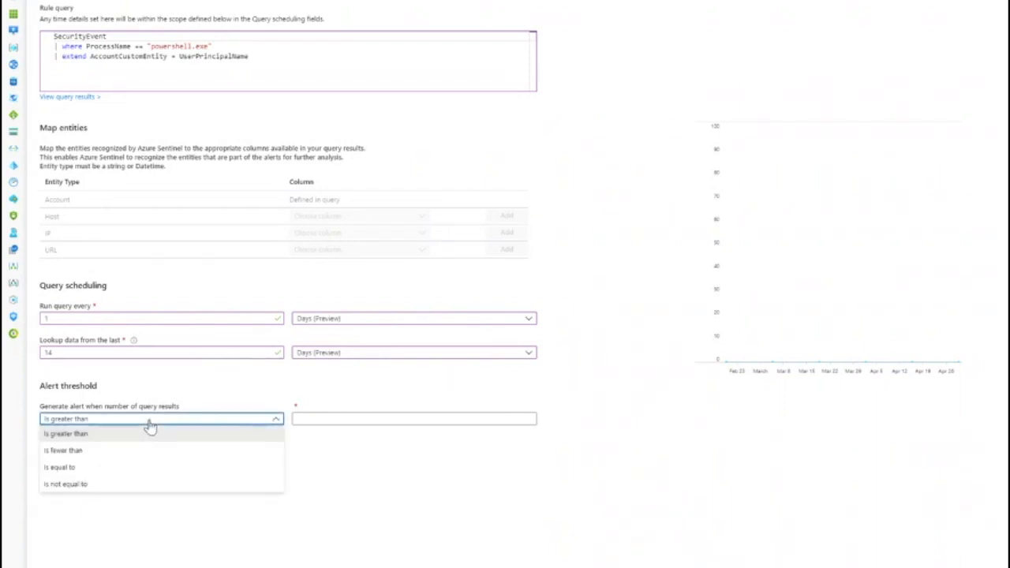
left_click(323, 416)
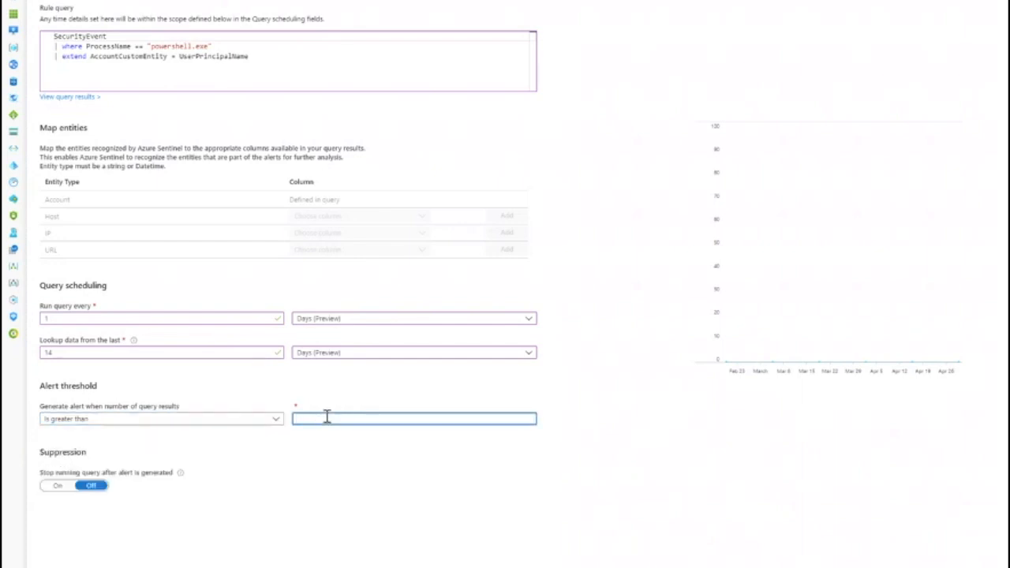
type("1")
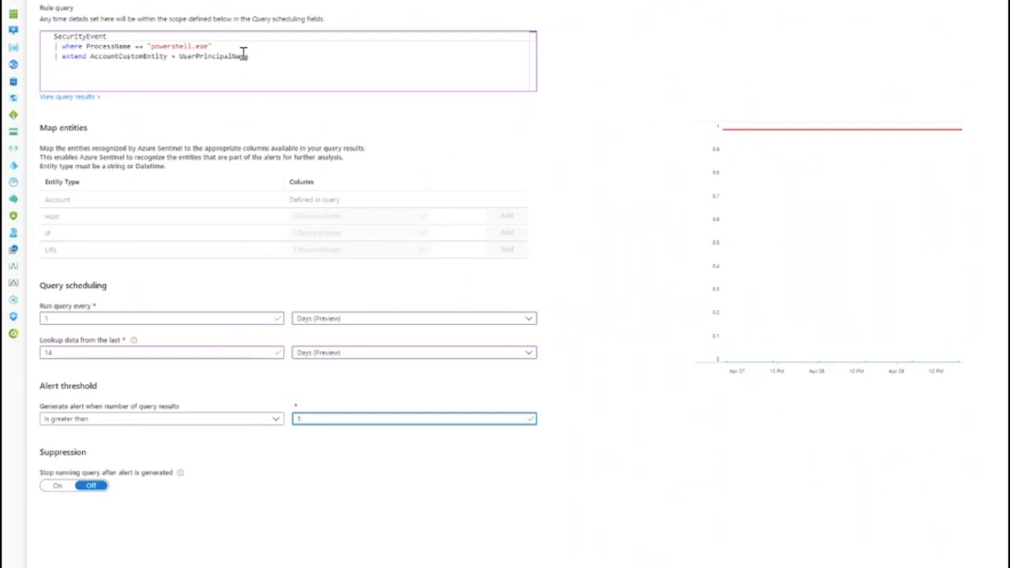
- Replace the query filter condition with EventID == "4688"
left_click_drag(228, 44, 83, 45)
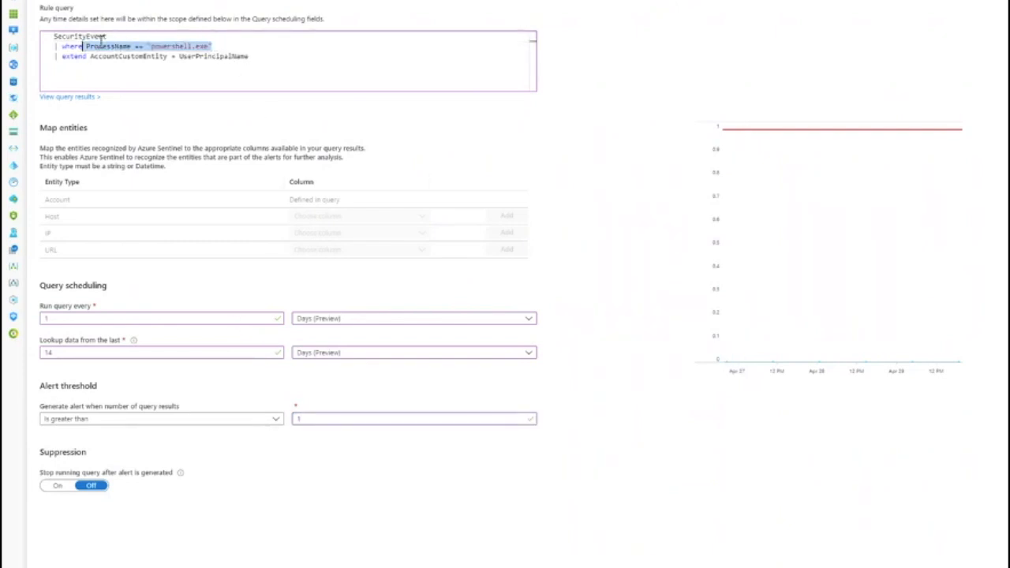
type("EventI")
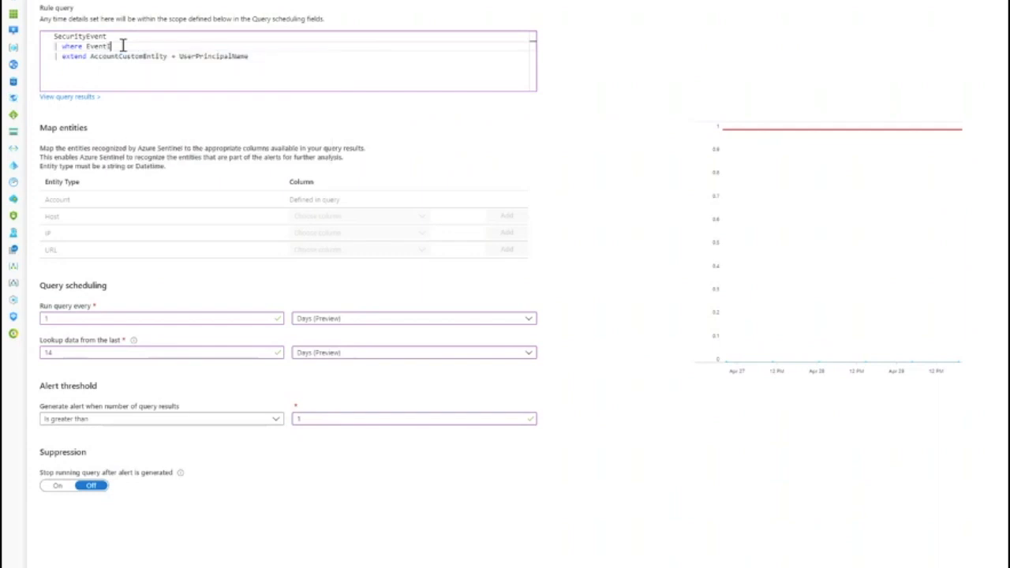
type("d == \"4688\"")
left_click(114, 47)
key("BackSpace")
type("D")
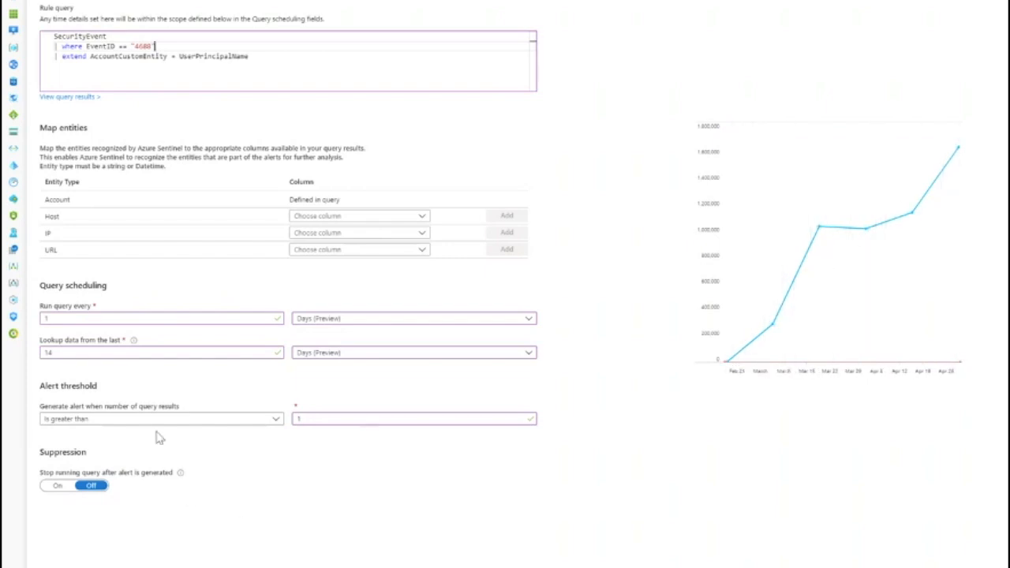
- Try an alert threshold of 200000 query results, then set the threshold back to 1
left_click(278, 418)
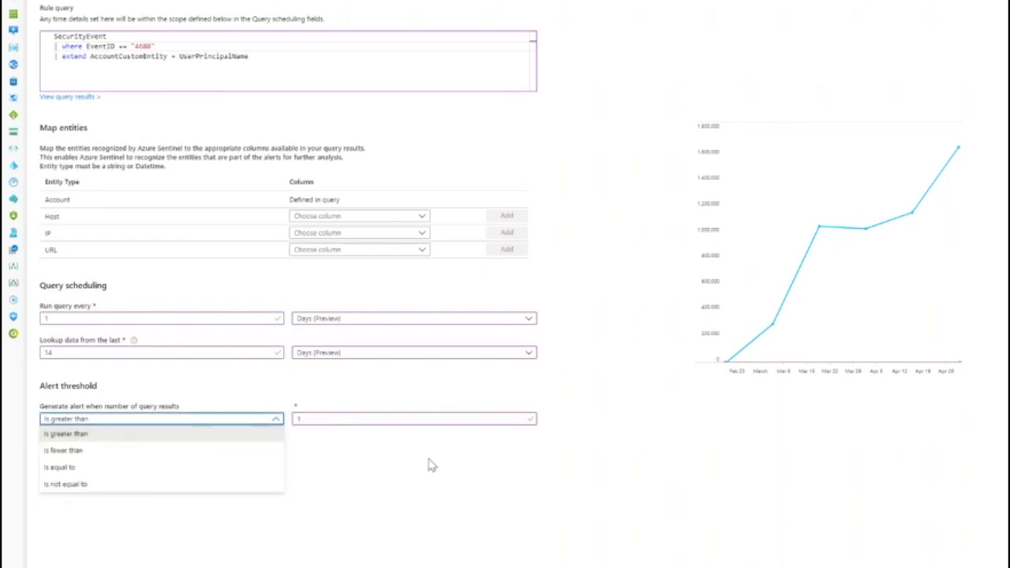
left_click(378, 418)
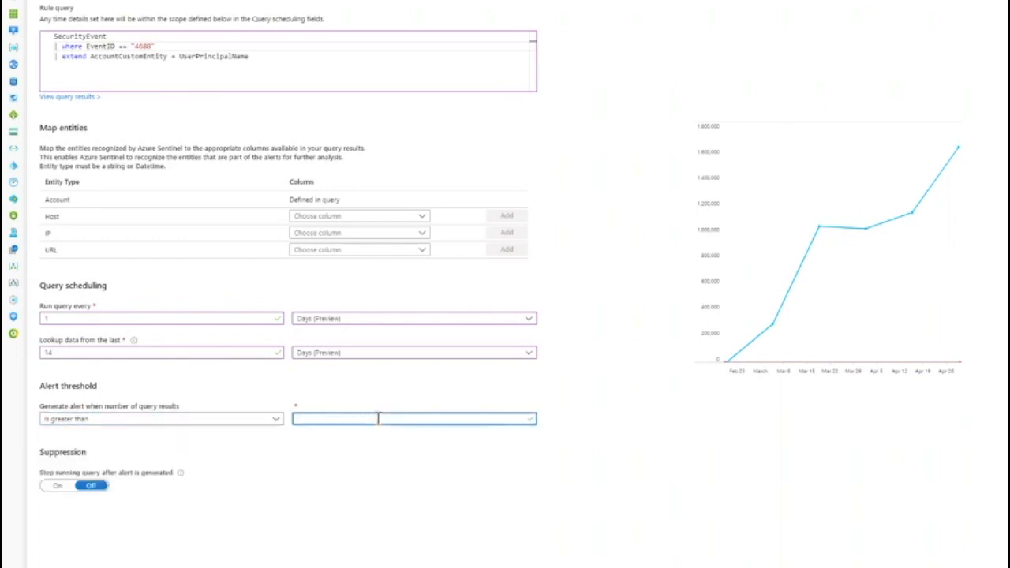
type("200000")
left_click(442, 509)
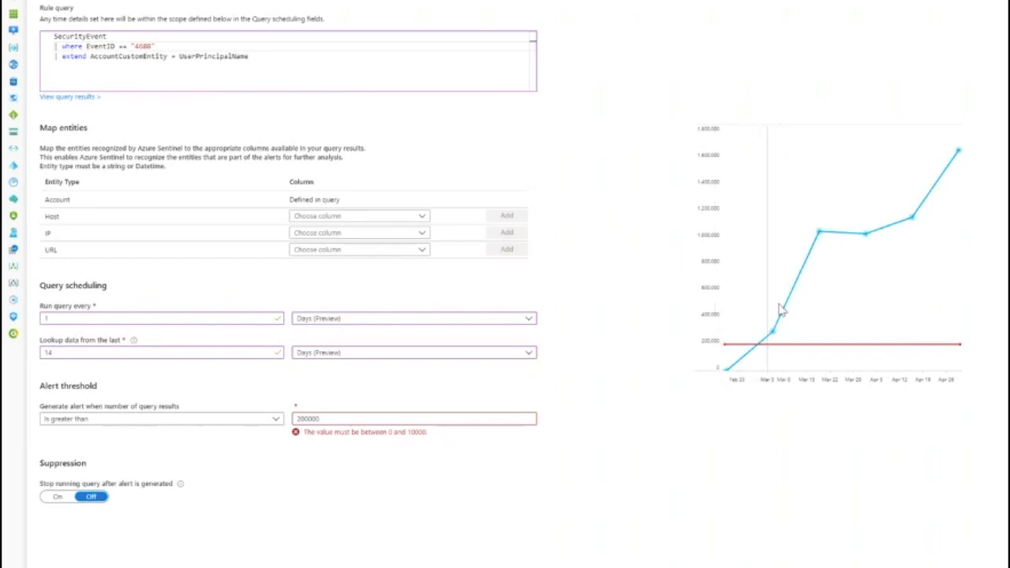
double_click(337, 418)
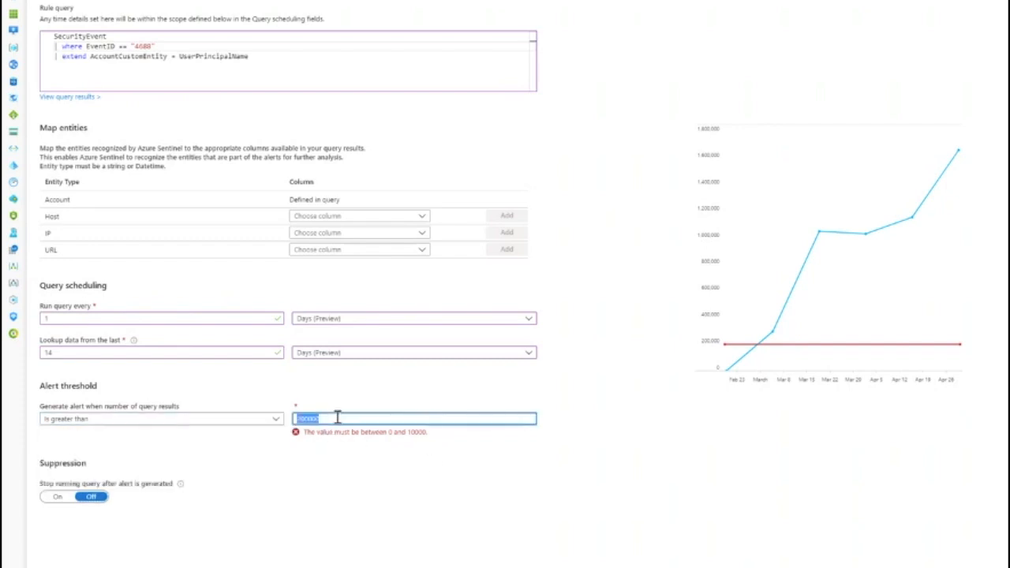
type("1")
left_click(348, 453)
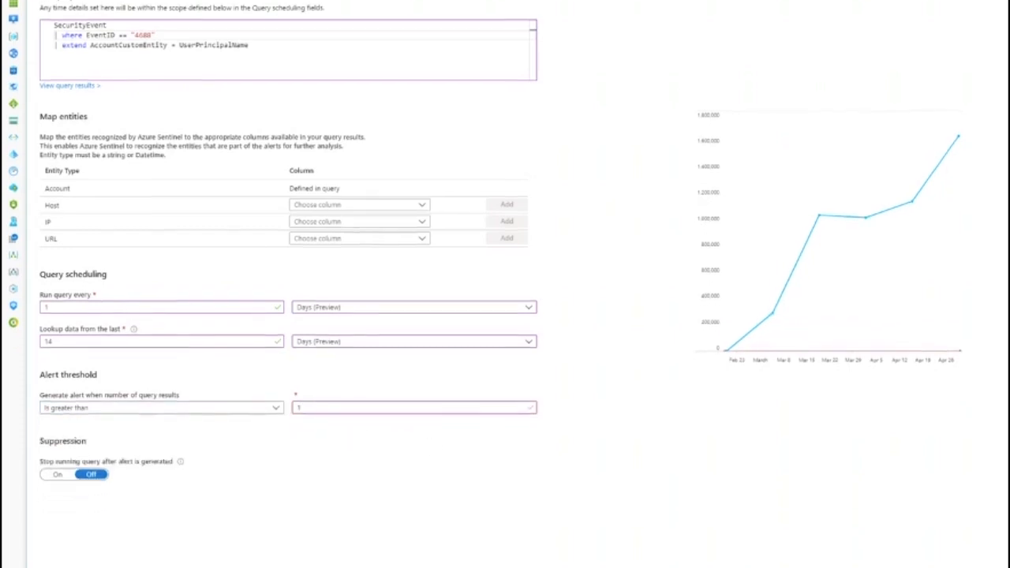
- Turn on suppression to stop running the query after an alert is generated, and continue to incident settings
left_click(59, 474)
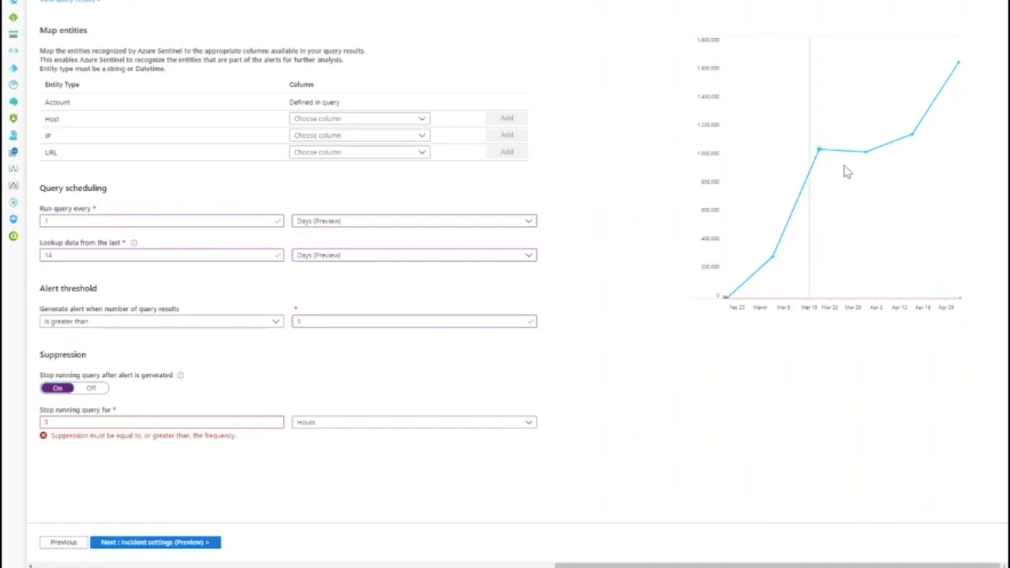
left_click(175, 543)
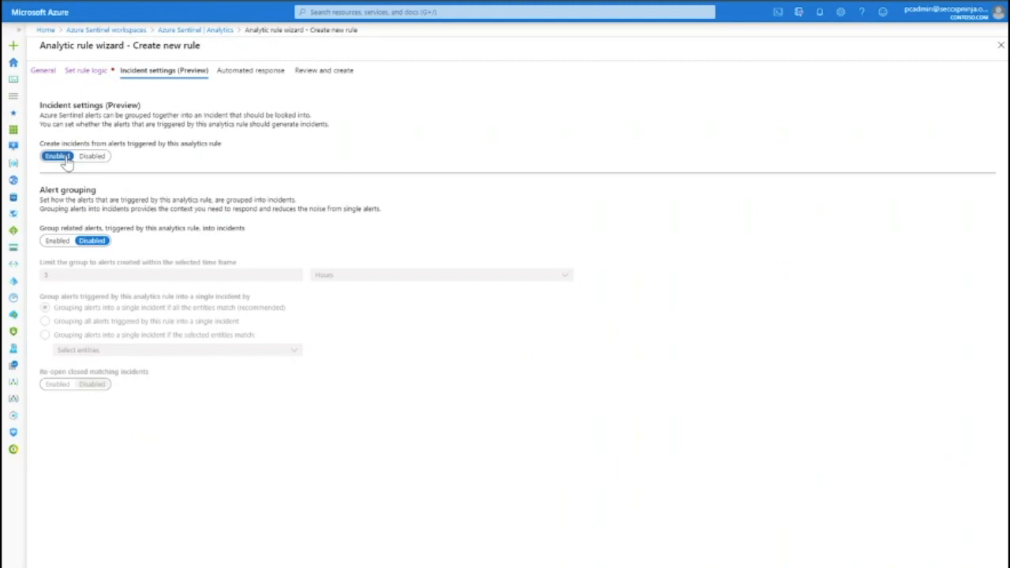
- Enable incident creation from this rule's alerts and enable grouping of related alerts into incidents
left_click(92, 156)
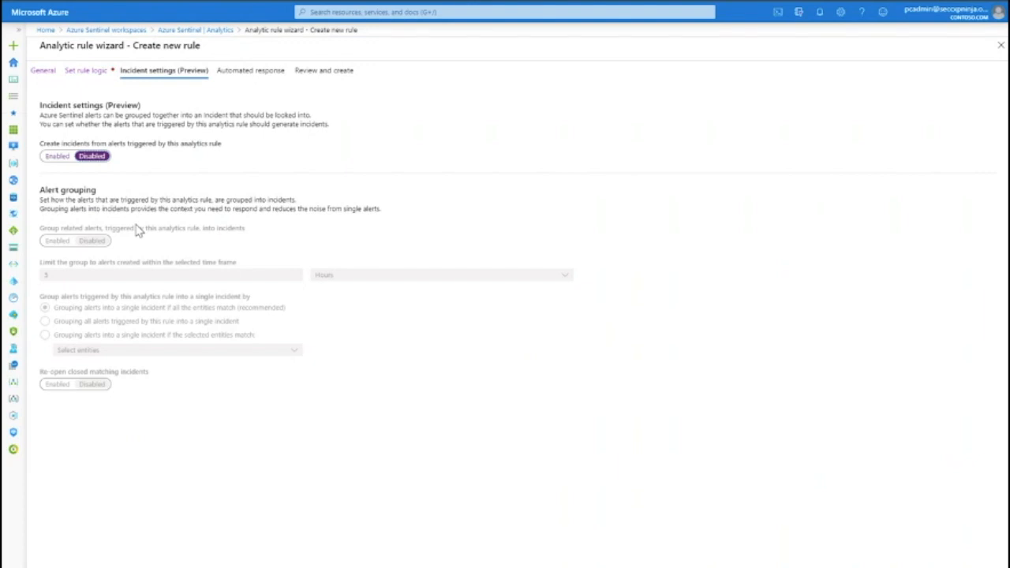
left_click(57, 159)
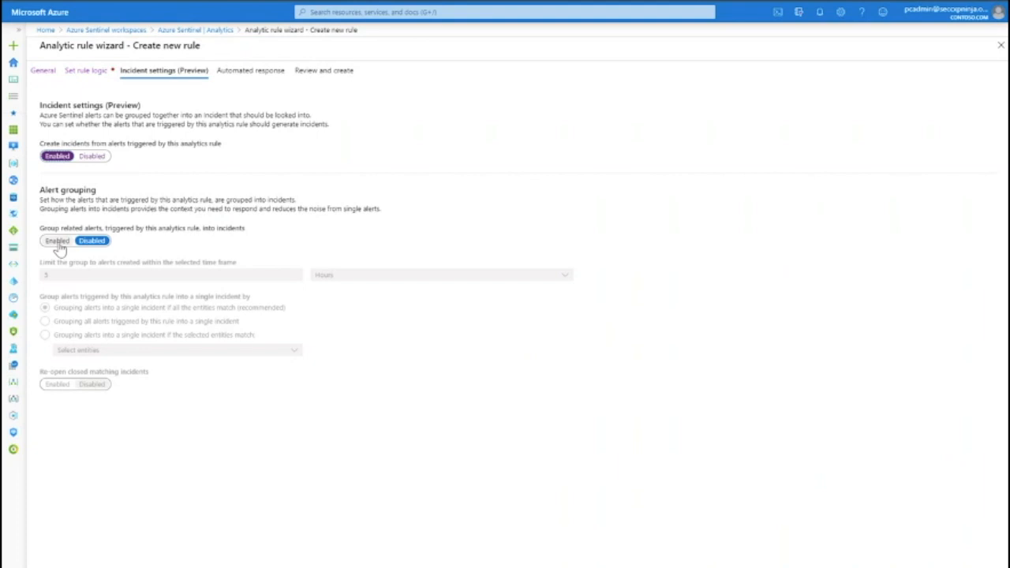
left_click(58, 243)
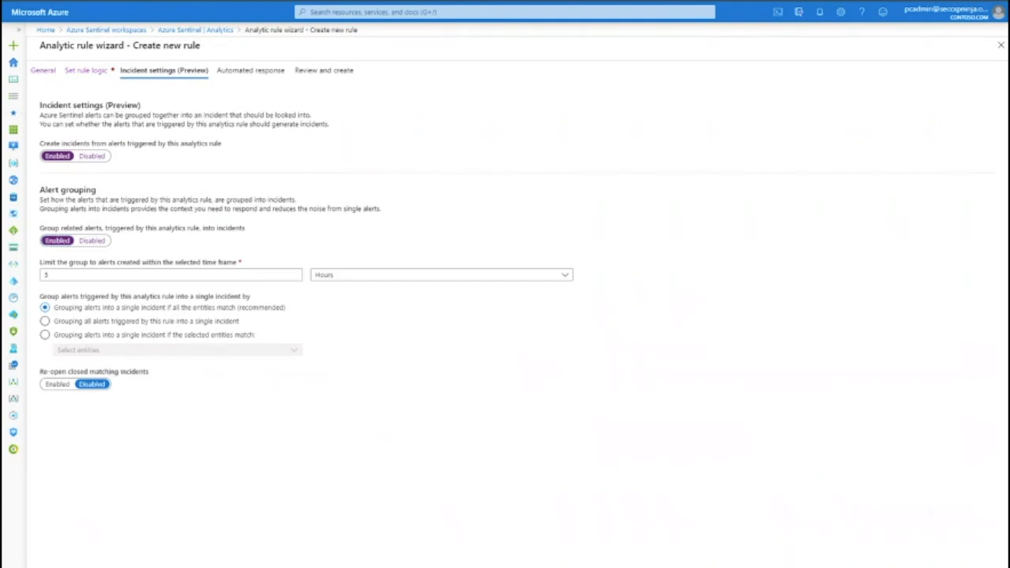
- Review the rule's automated response and summary pages, then browse the Analytics rule templates list
left_click(251, 70)
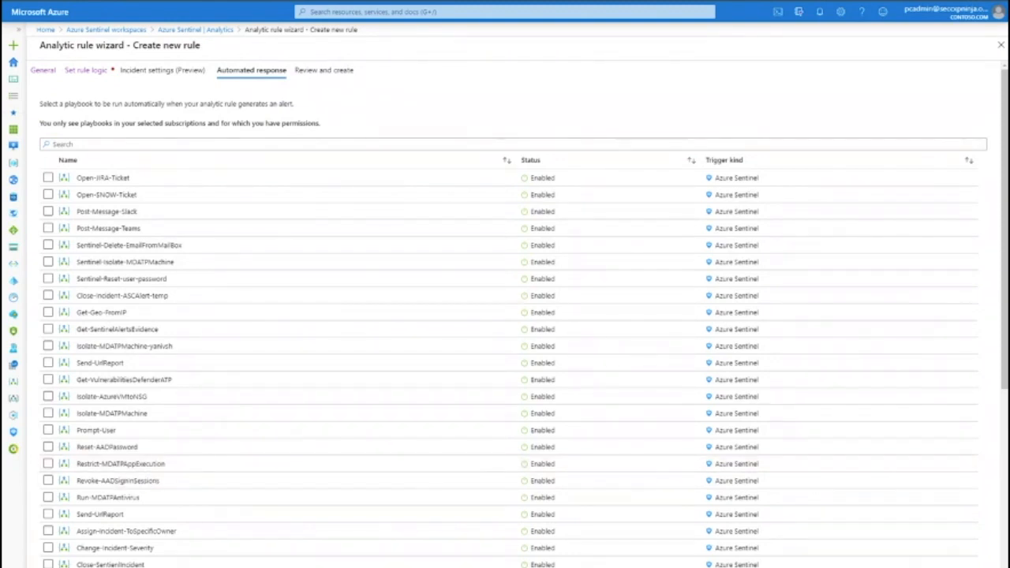
left_click(324, 71)
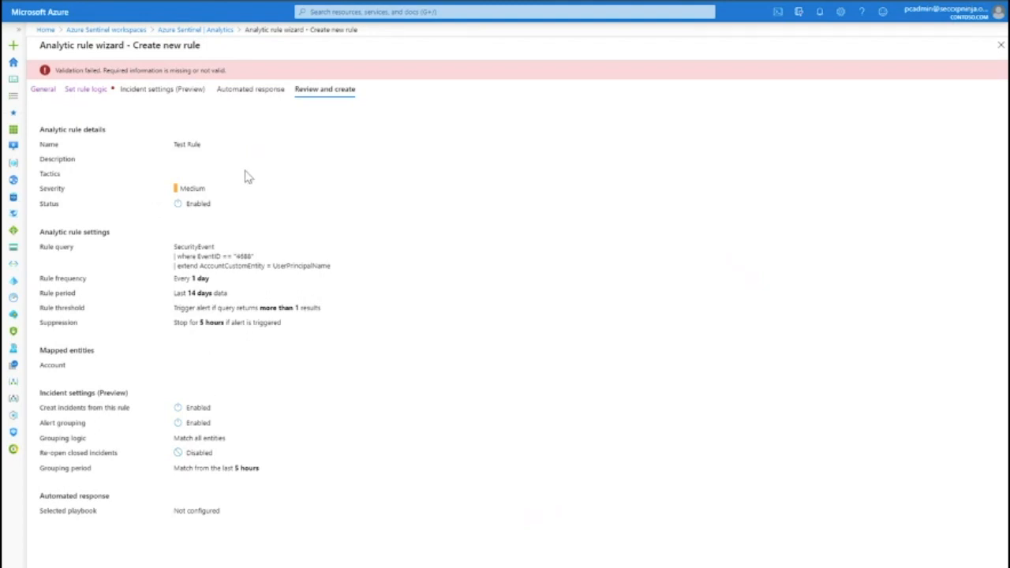
left_click(207, 32)
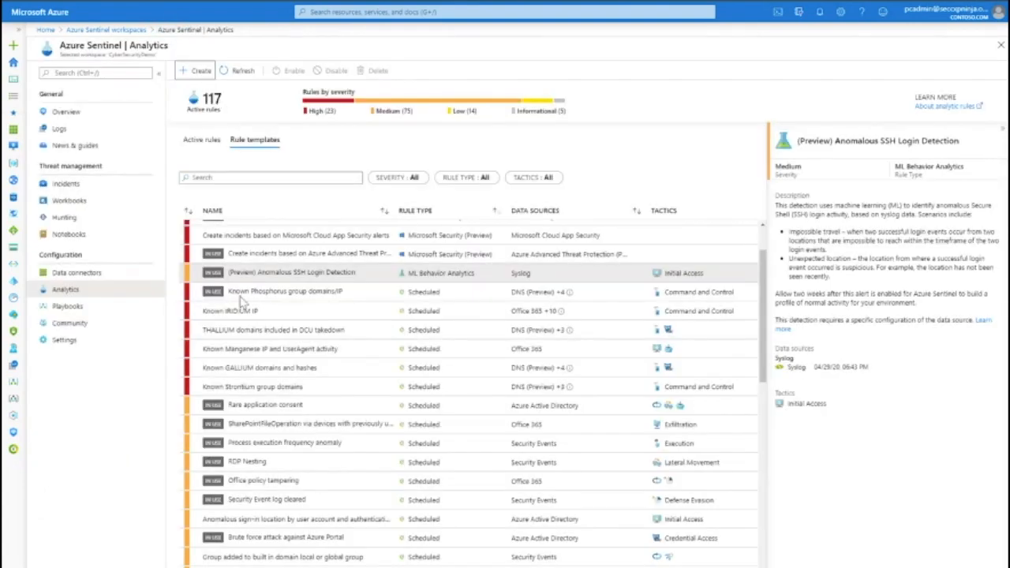
scroll(339, 411, "down", 5)
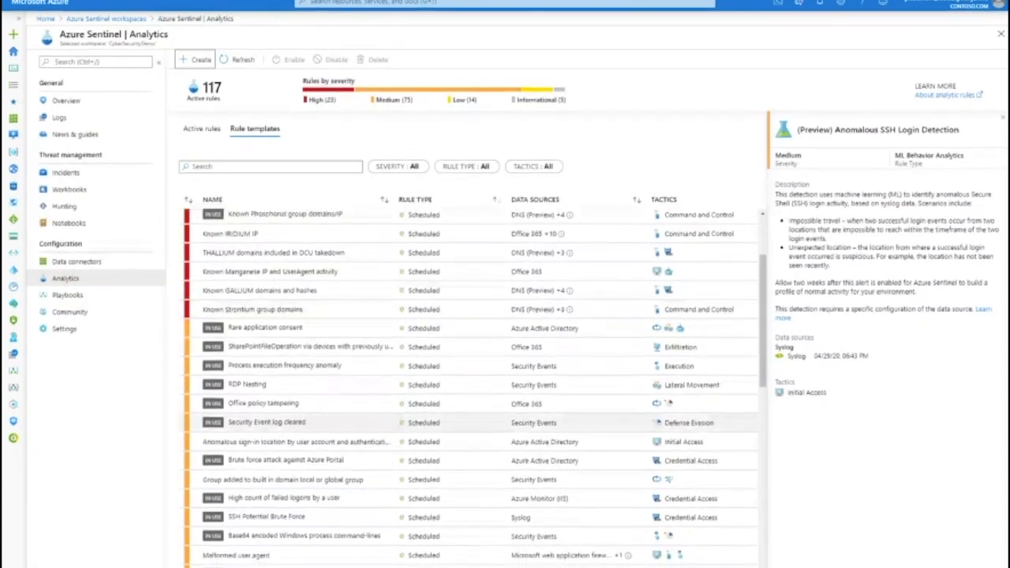
scroll(379, 469, "down", 5)
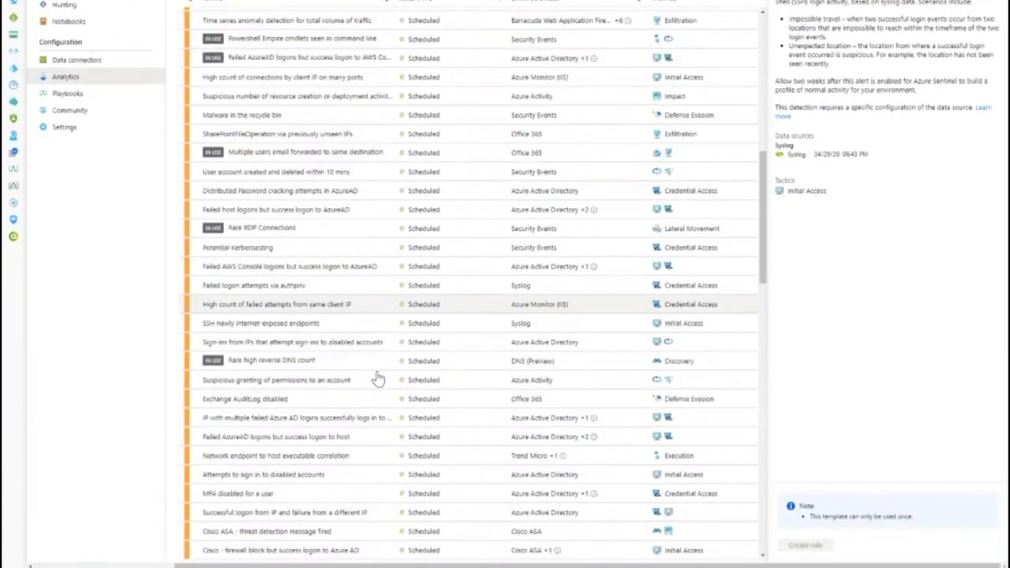
scroll(378, 380, "down", 4)
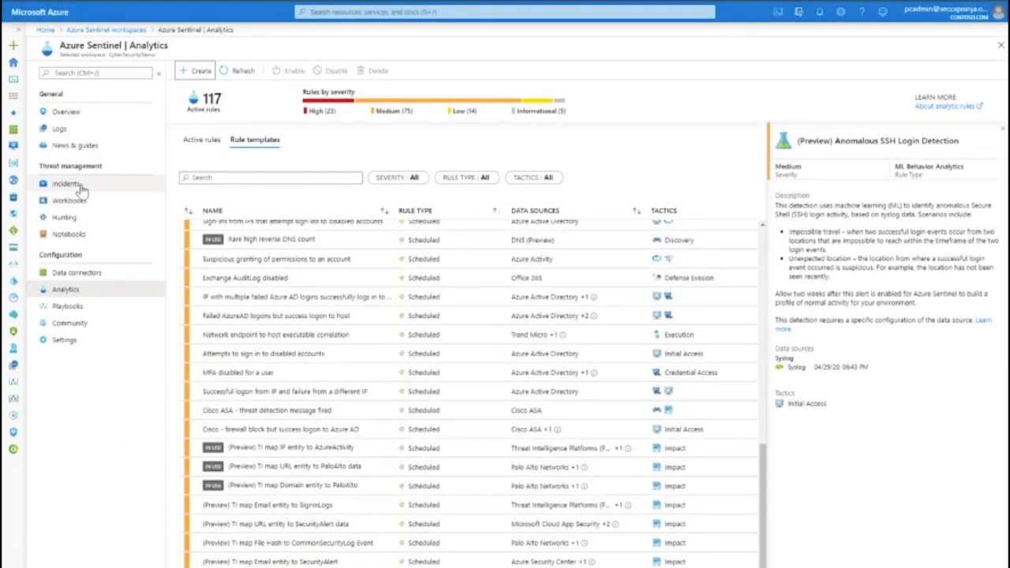
- Open the full details of the Use of malicious URL detected incident from the Incidents page
left_click(67, 184)
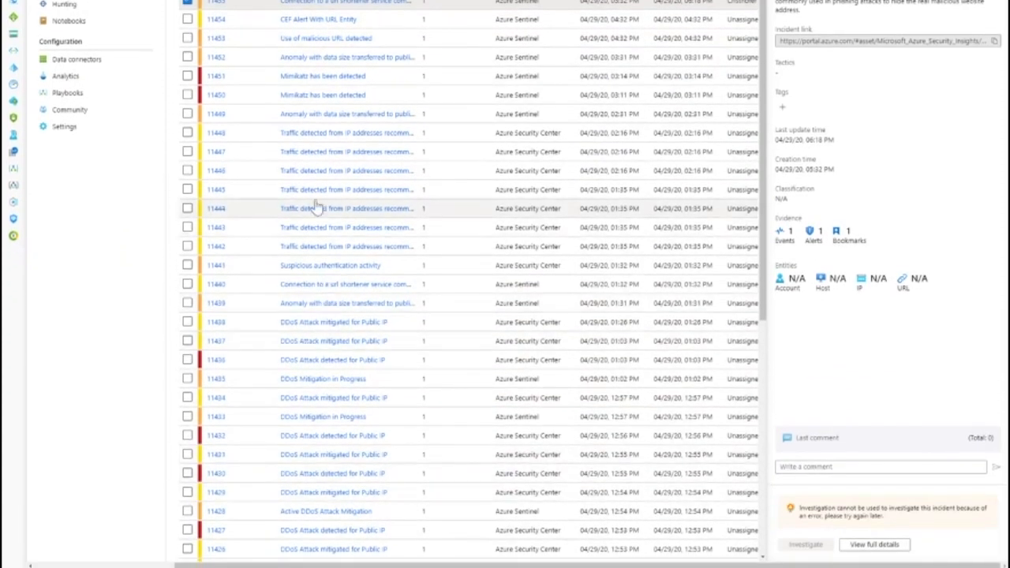
left_click(333, 41)
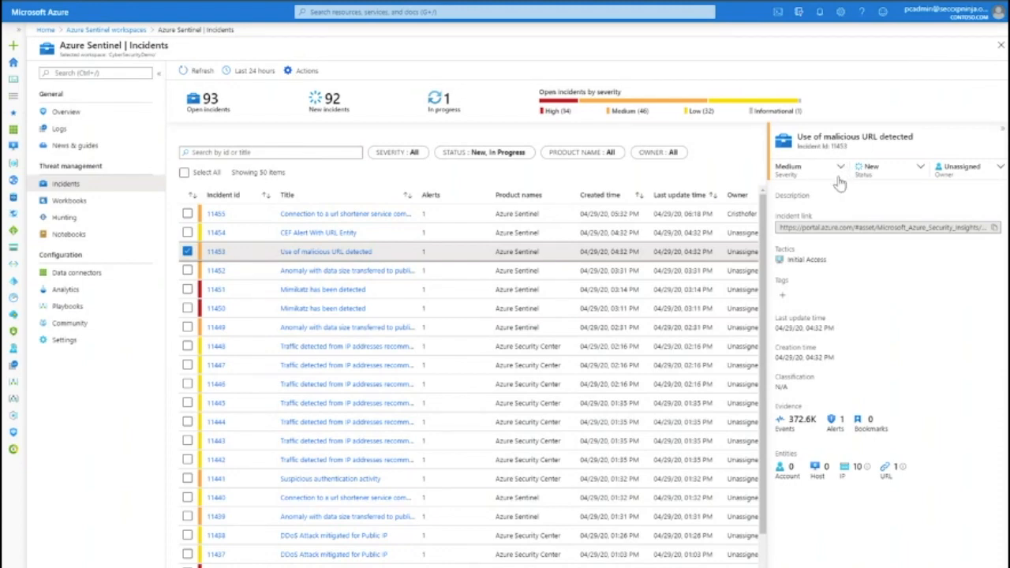
left_click(996, 169)
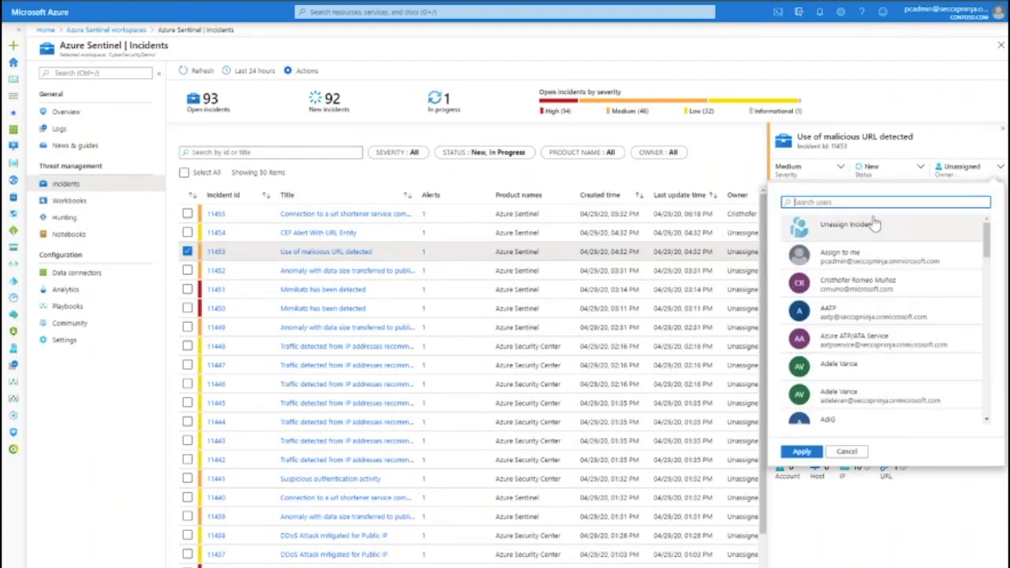
left_click(847, 453)
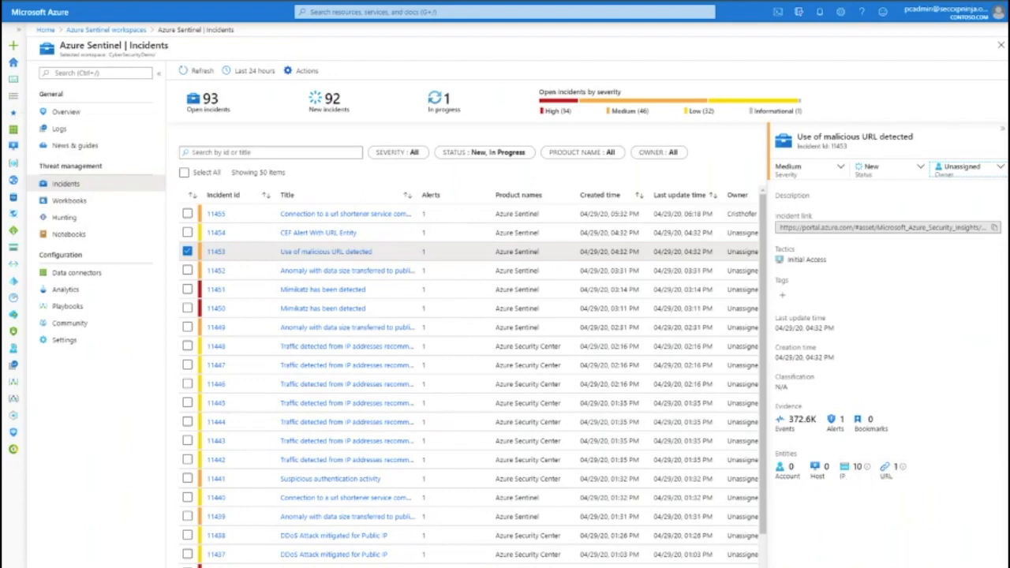
left_click(825, 565)
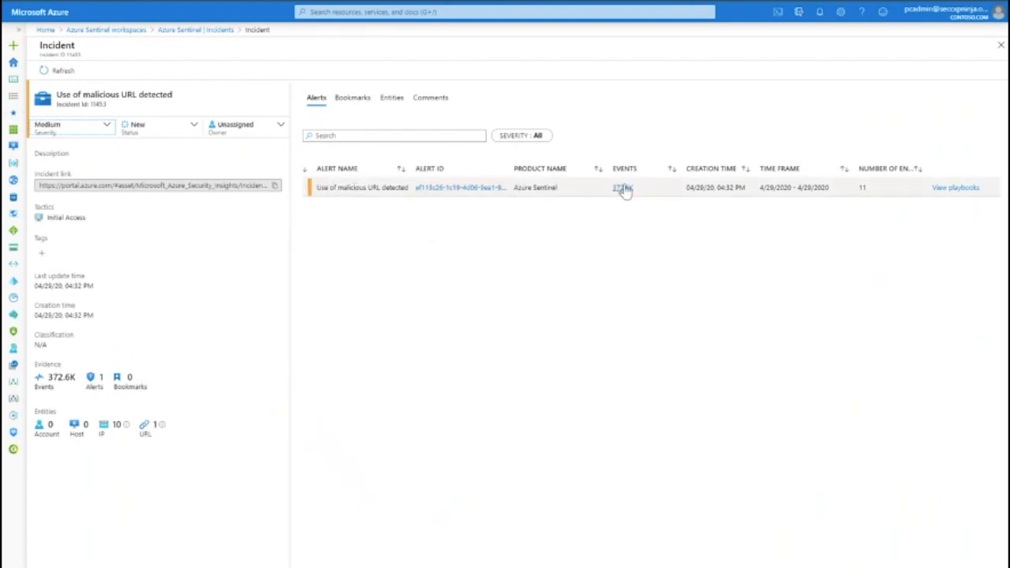
- Search the alert's playbooks for IPre, then return to the incident
left_click(951, 188)
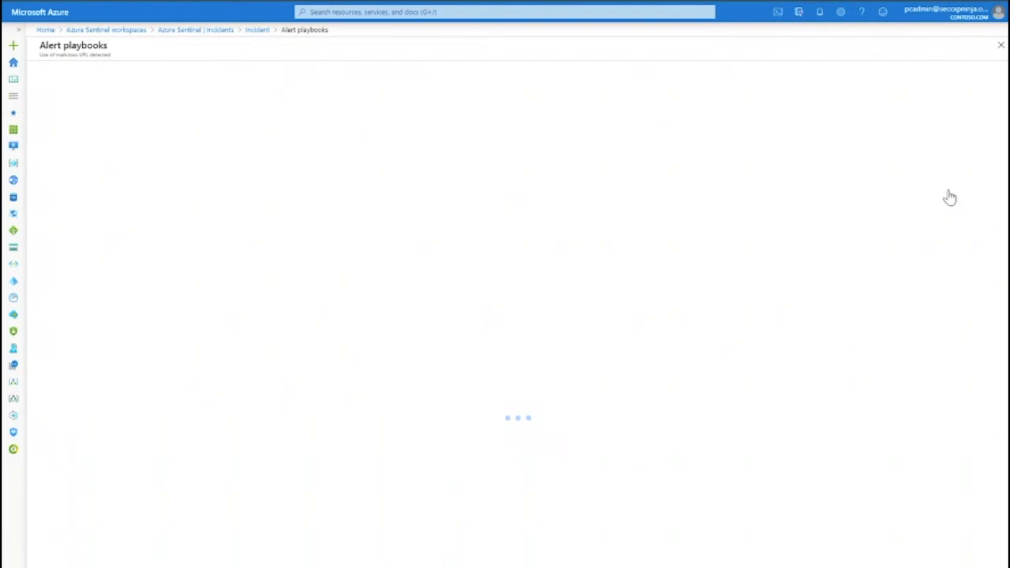
left_click(340, 115)
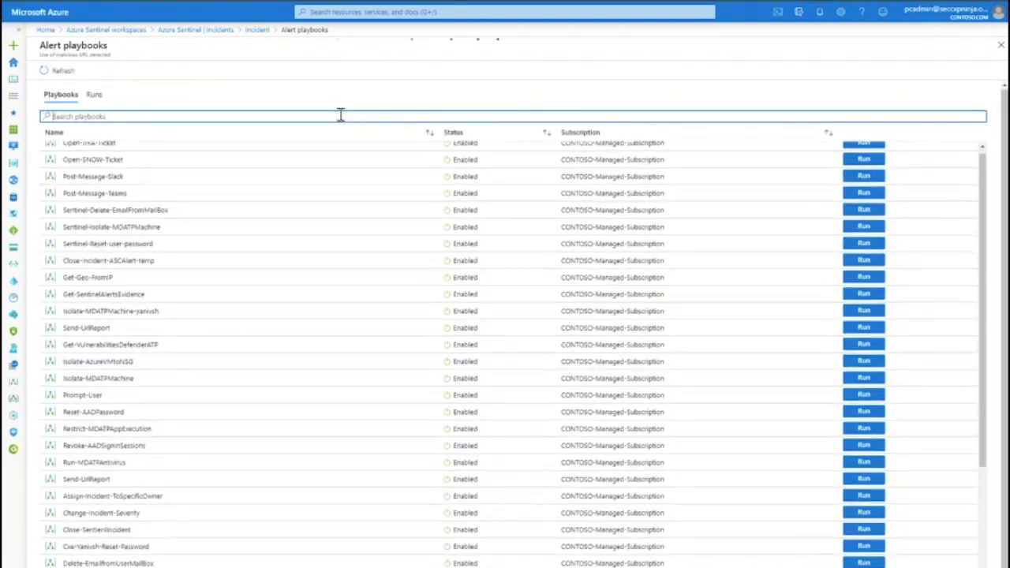
type("iso")
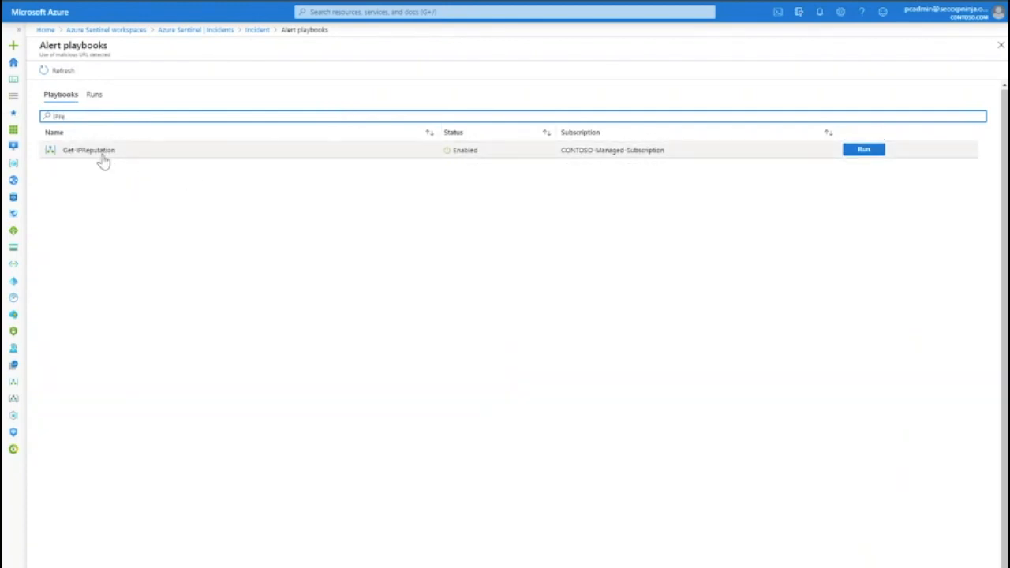
left_click(249, 30)
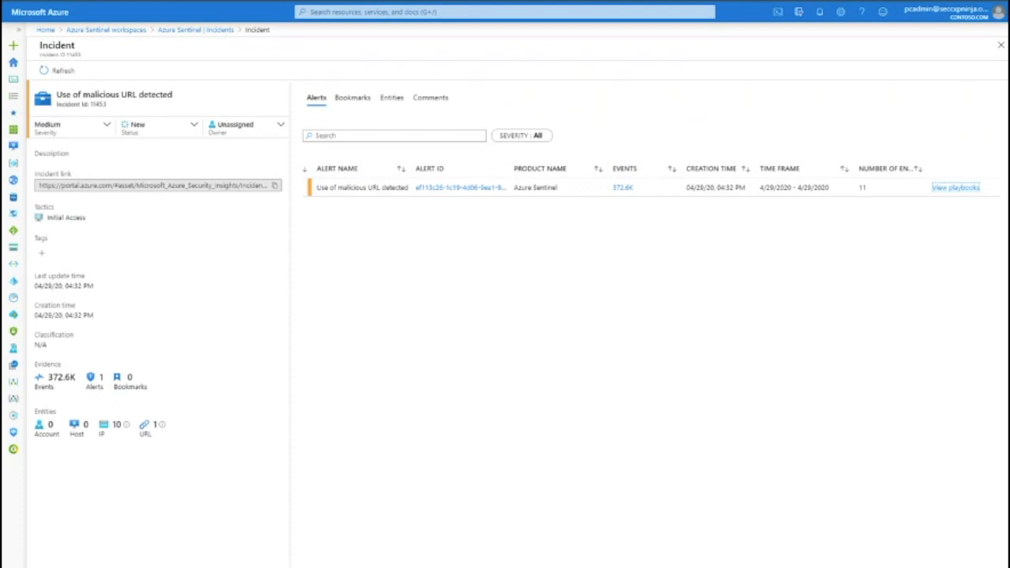
- Open the incident's investigation graph and rearrange the alert and entity nodes
left_click(95, 565)
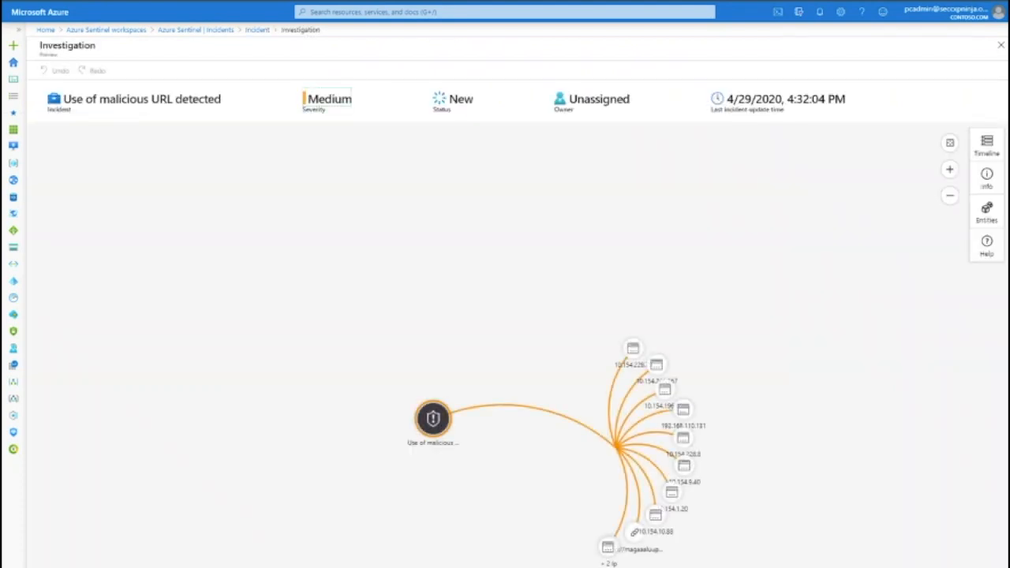
left_click_drag(428, 430, 249, 337)
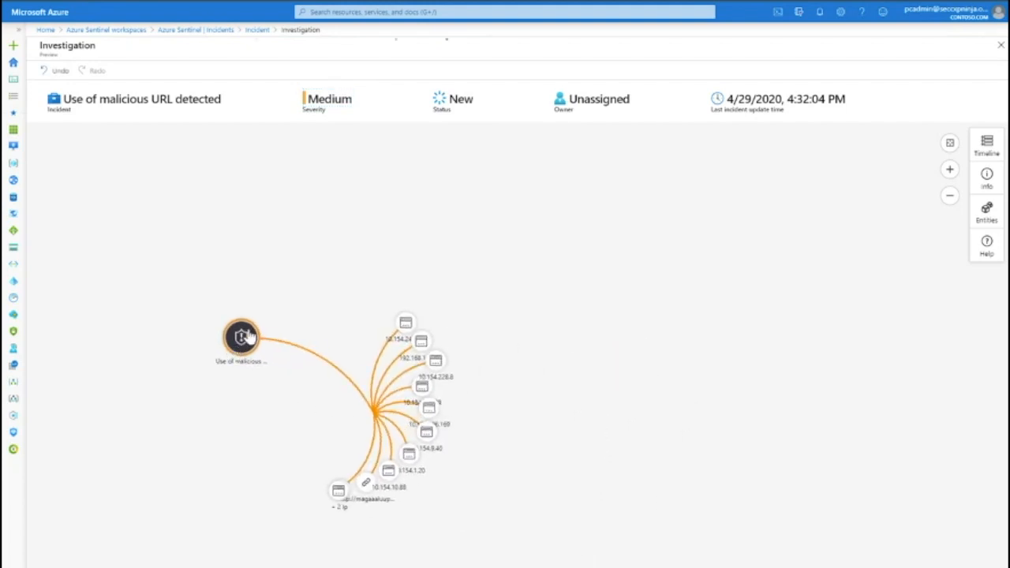
left_click_drag(337, 499, 236, 472)
left_click_drag(365, 484, 292, 518)
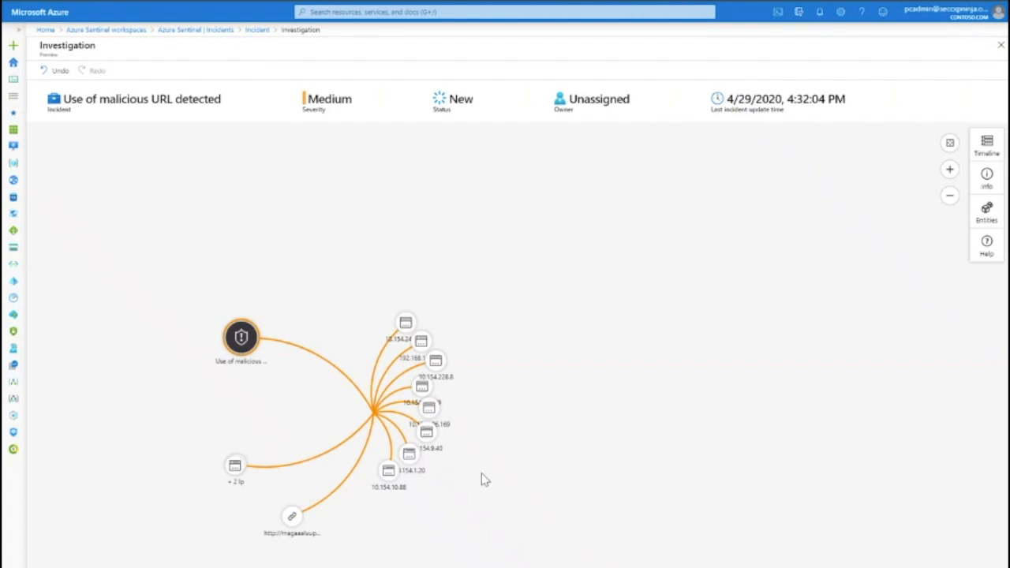
- Expand the URL entity's related alerts in the graph and rearrange the new alert nodes
mouse_move(300, 528)
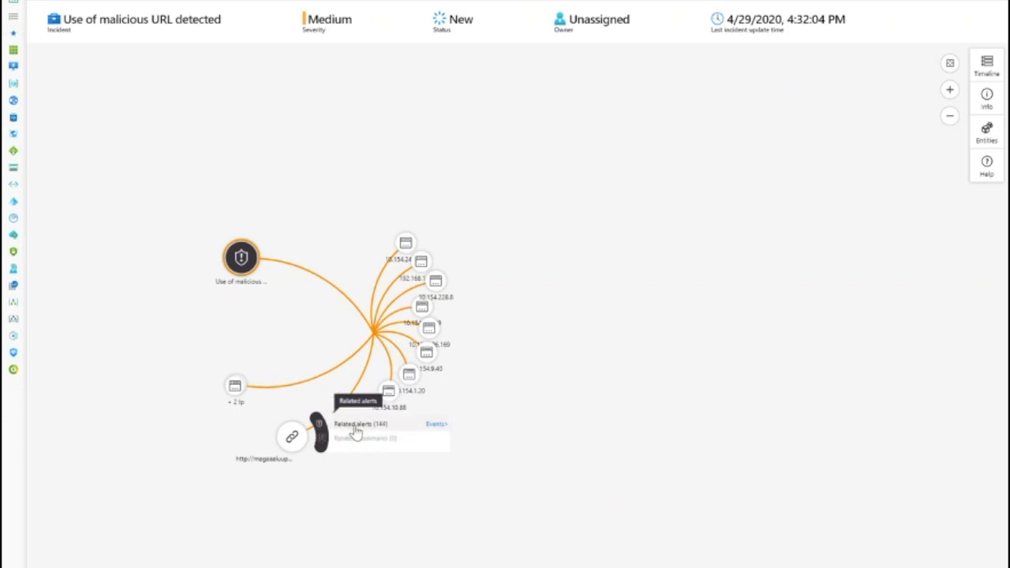
left_click(357, 427)
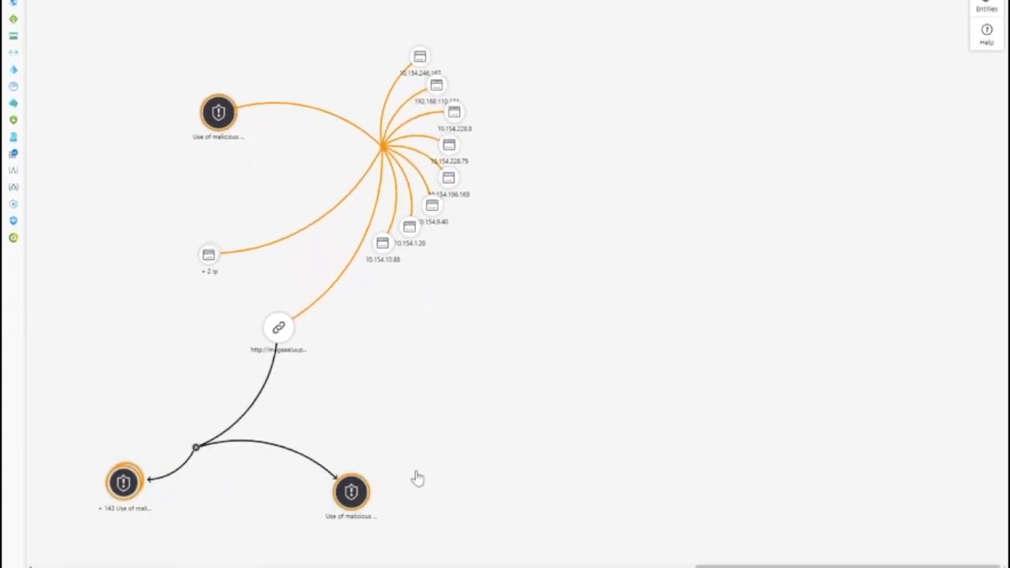
left_click_drag(126, 481, 340, 471)
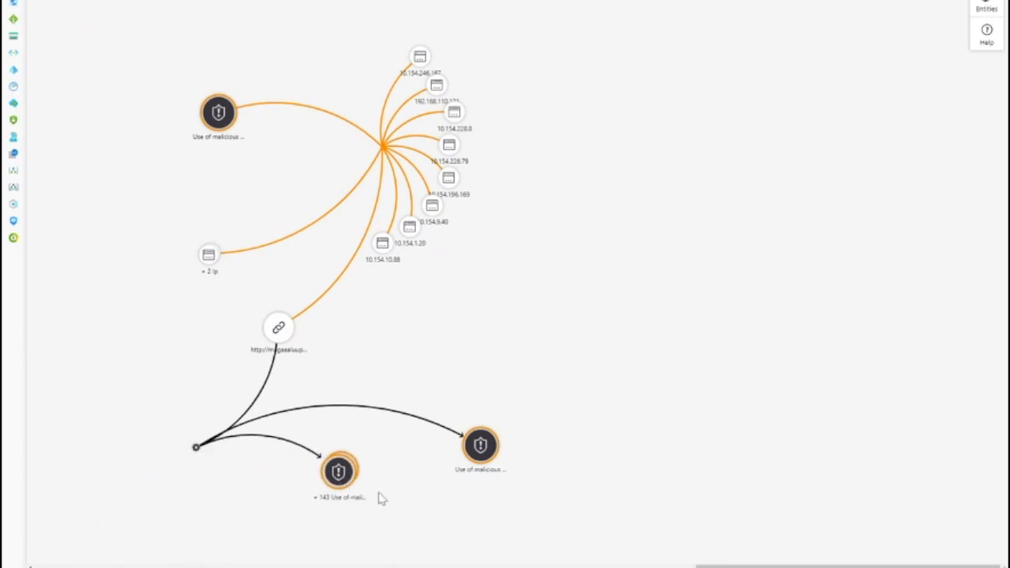
left_click_drag(283, 319, 273, 287)
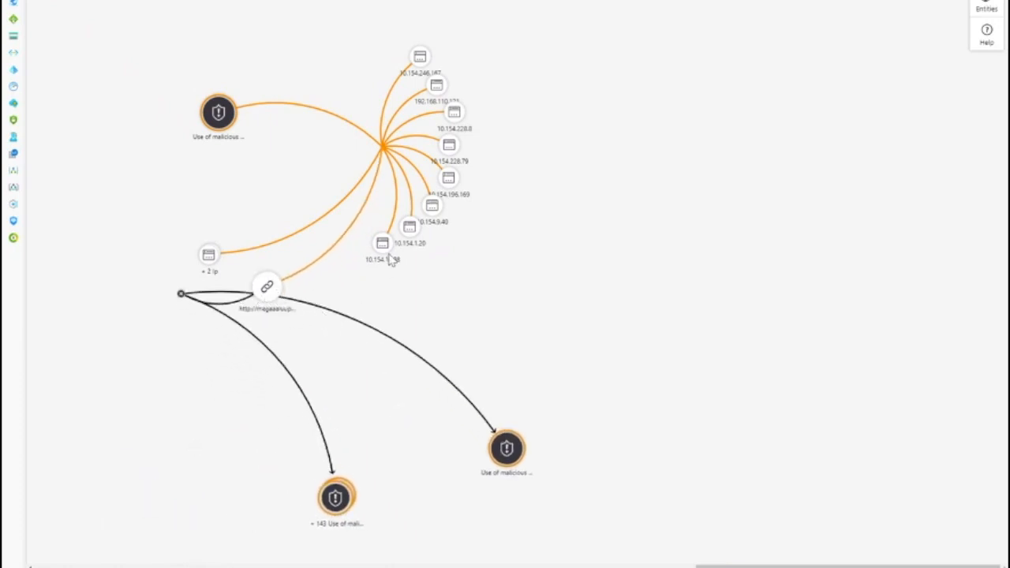
- Inspect an IP entity's insights and open the details of the Use of malicious URL detected alert
mouse_move(421, 58)
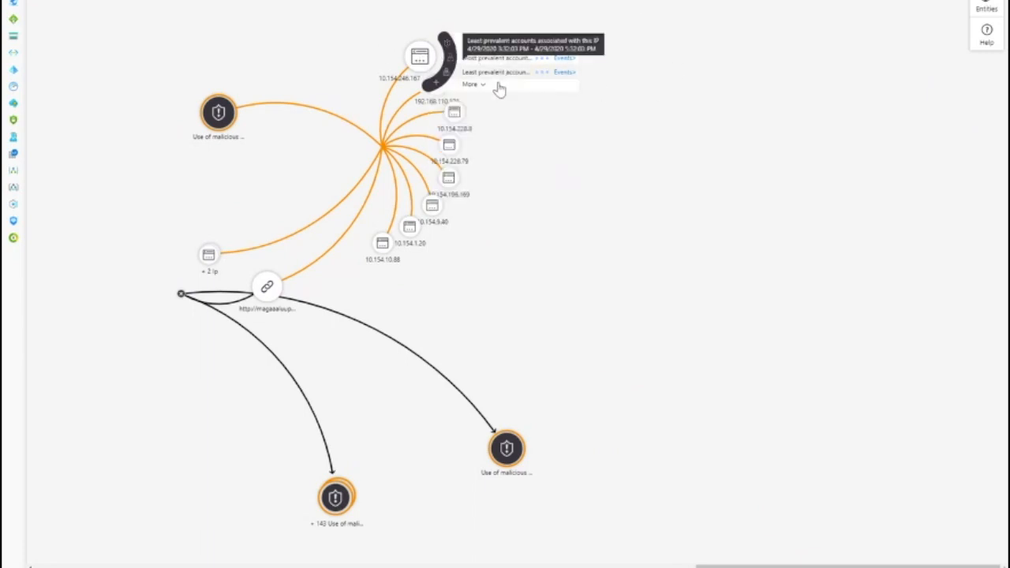
mouse_move(499, 86)
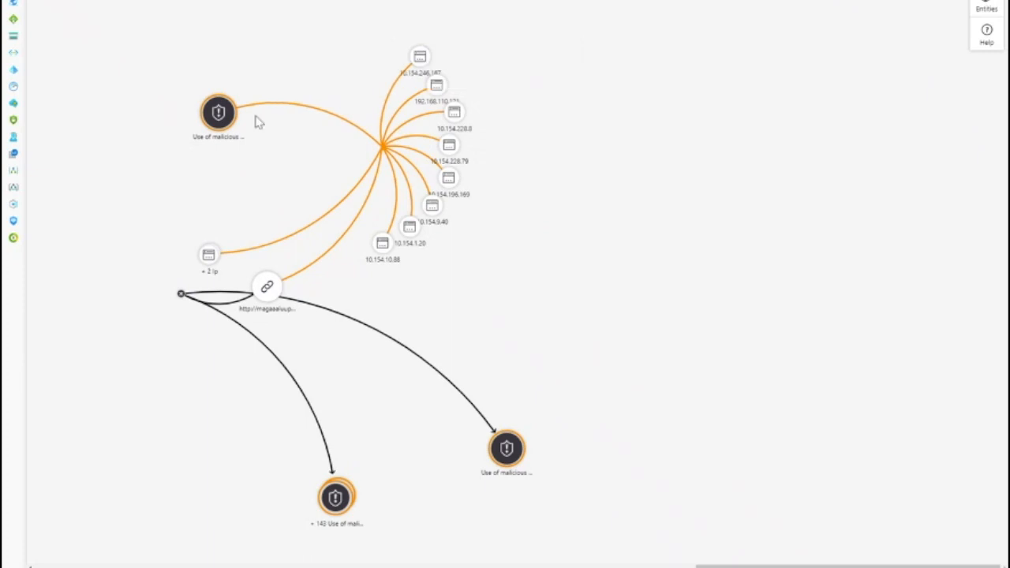
left_click(221, 116)
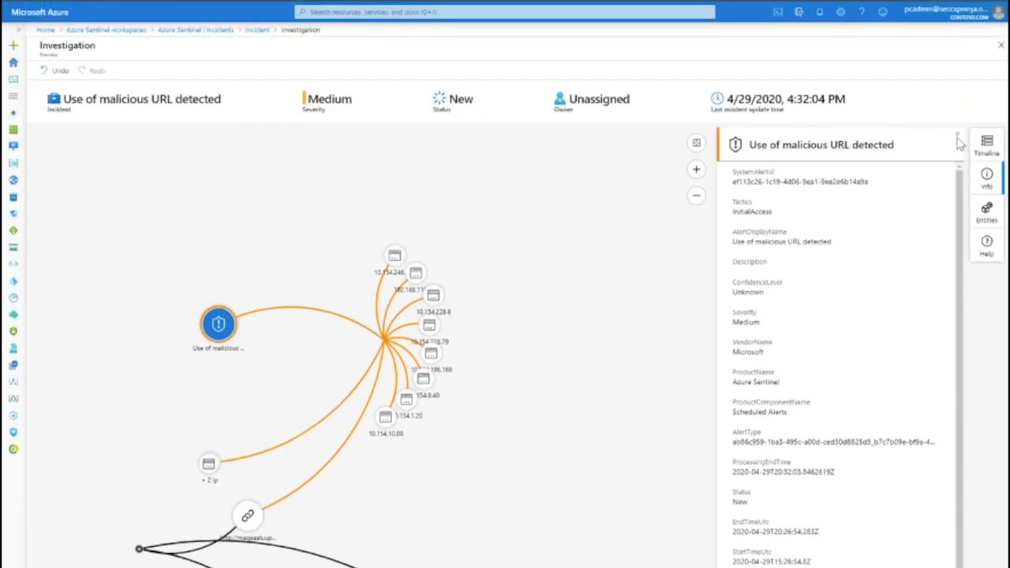
- Inspect the alert details, an IP entity and the URL entity, and open the URL's detonation screenshot
scroll(815, 205, "down", 5)
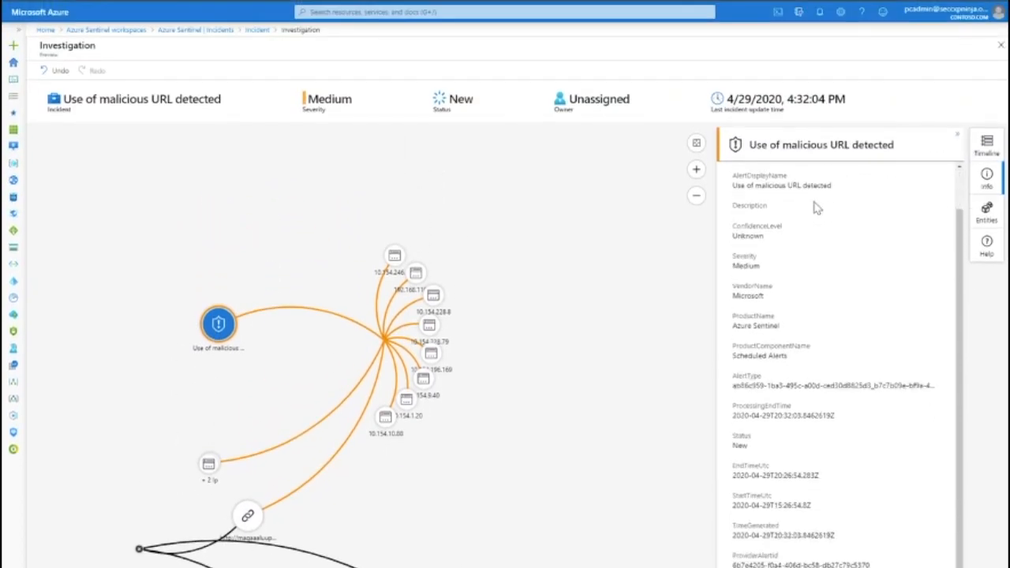
left_click(395, 255)
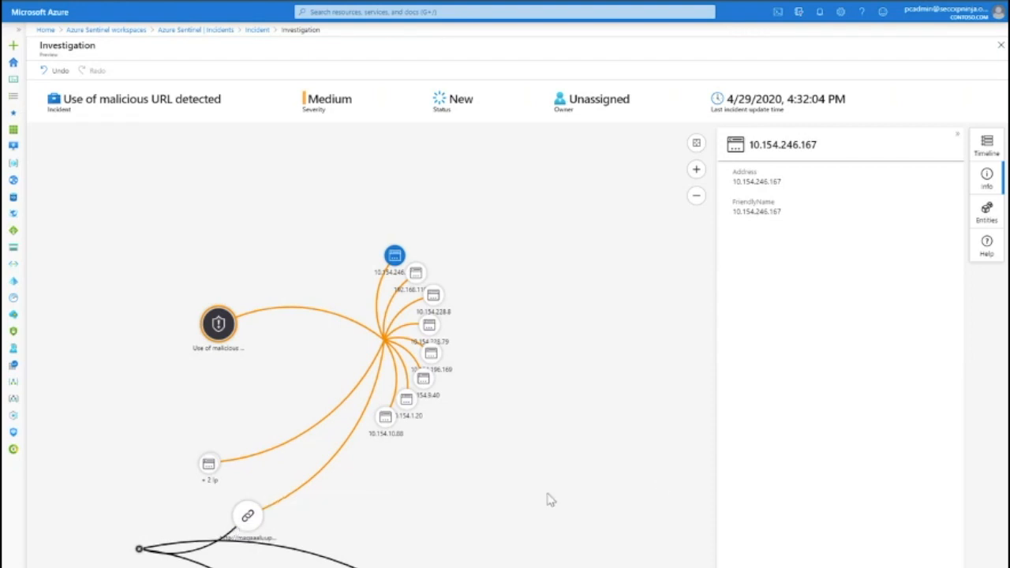
left_click(246, 519)
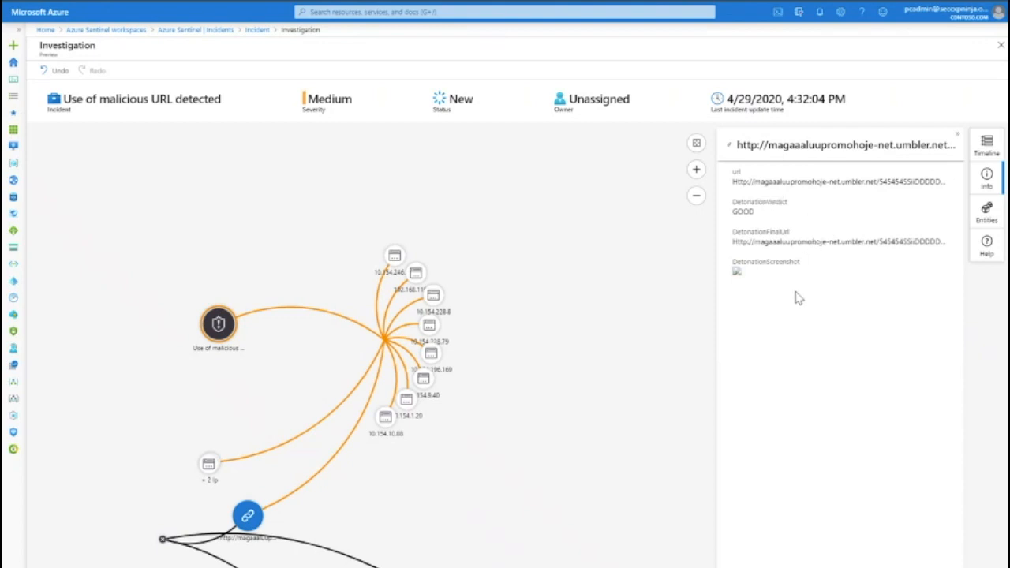
left_click(834, 276)
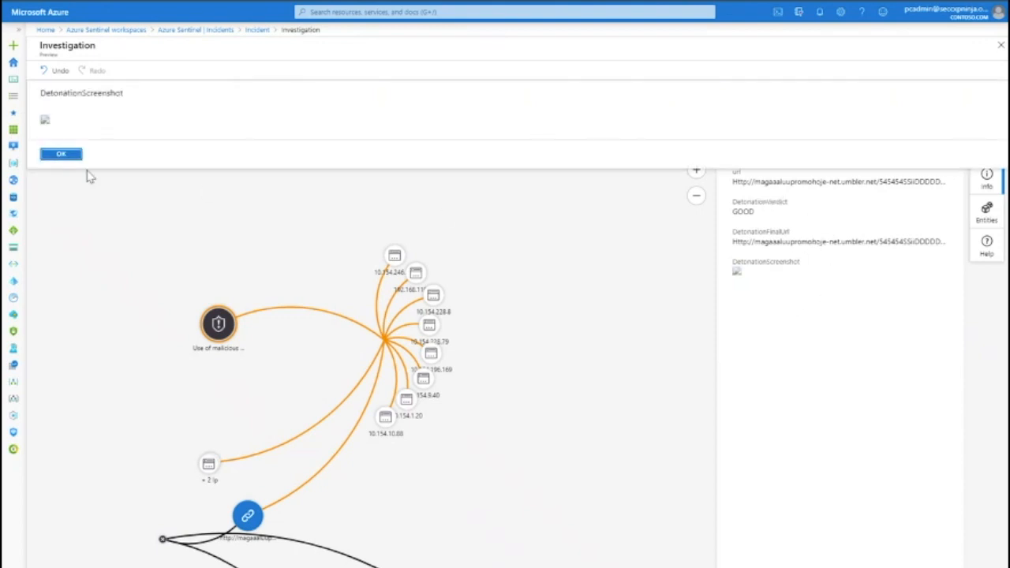
left_click(61, 155)
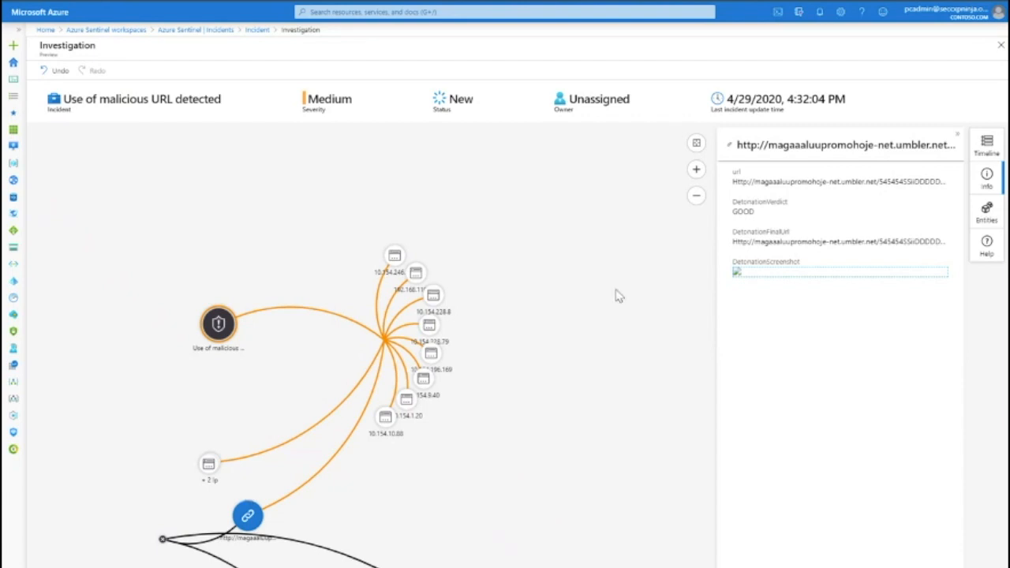
- Highlight the URL's detonation verdict, glance at an IP node's menu, and return to the incidents list
double_click(750, 212)
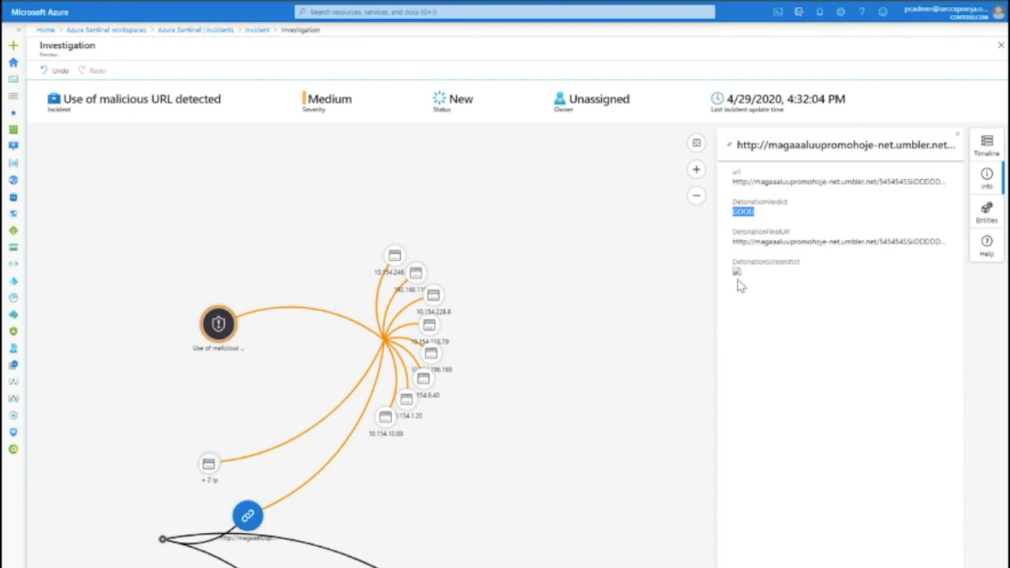
mouse_move(737, 277)
mouse_move(390, 425)
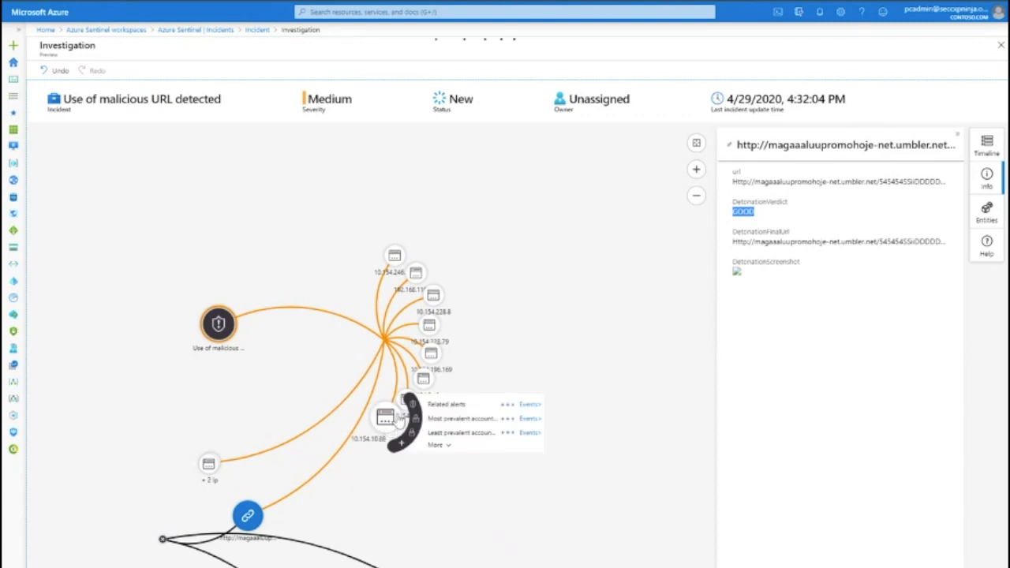
left_click(522, 300)
left_click(196, 30)
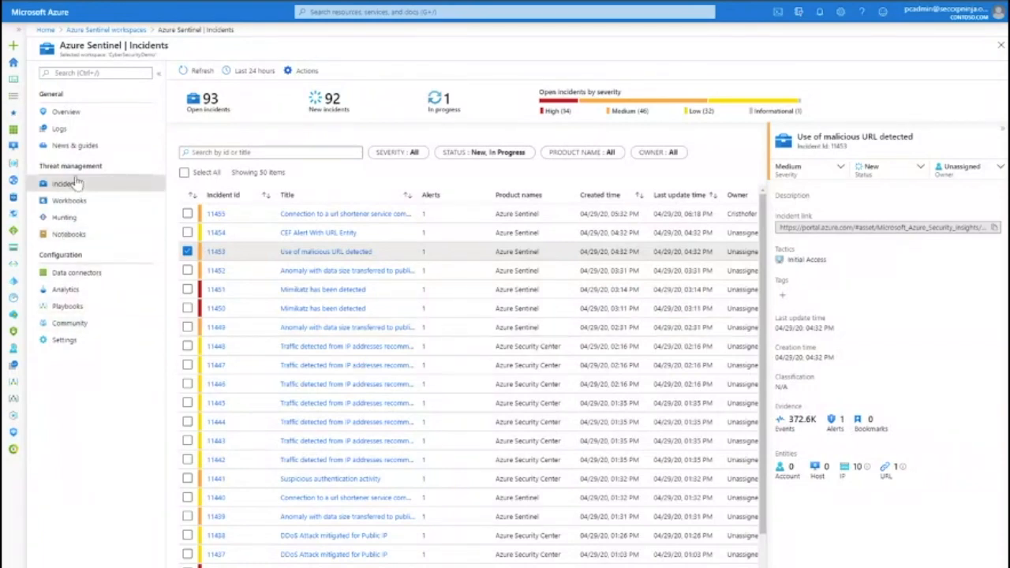
- Browse the workbook templates, open the Security Status template, and return to Workbooks
left_click(70, 201)
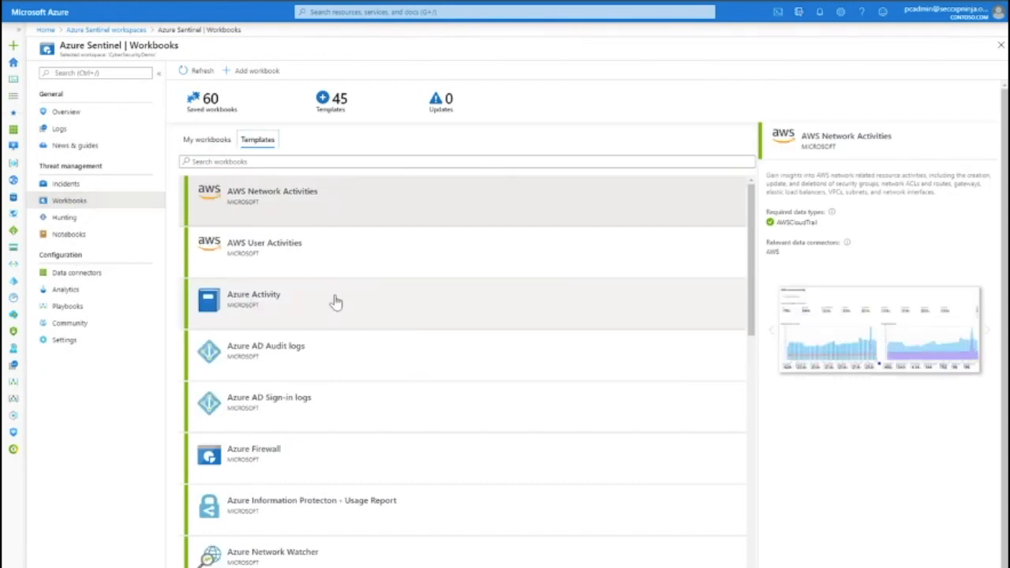
scroll(331, 395, "down", 1)
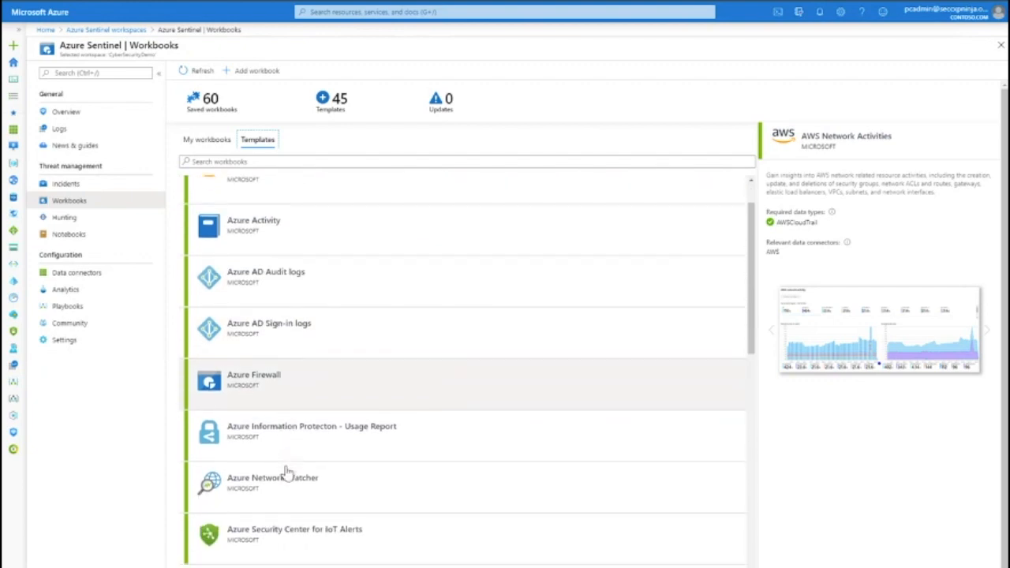
scroll(324, 543, "down", 4)
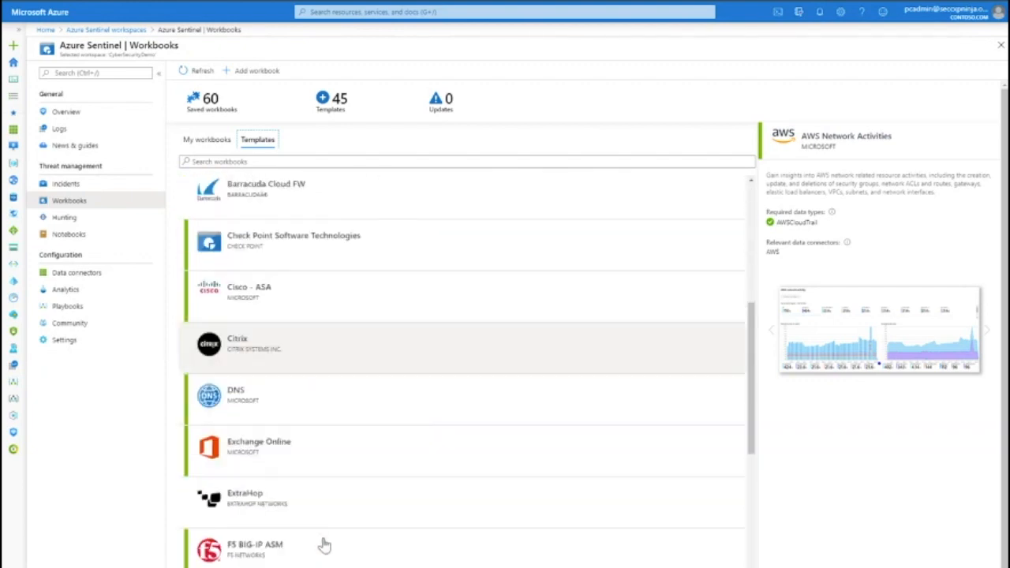
scroll(323, 545, "down", 5)
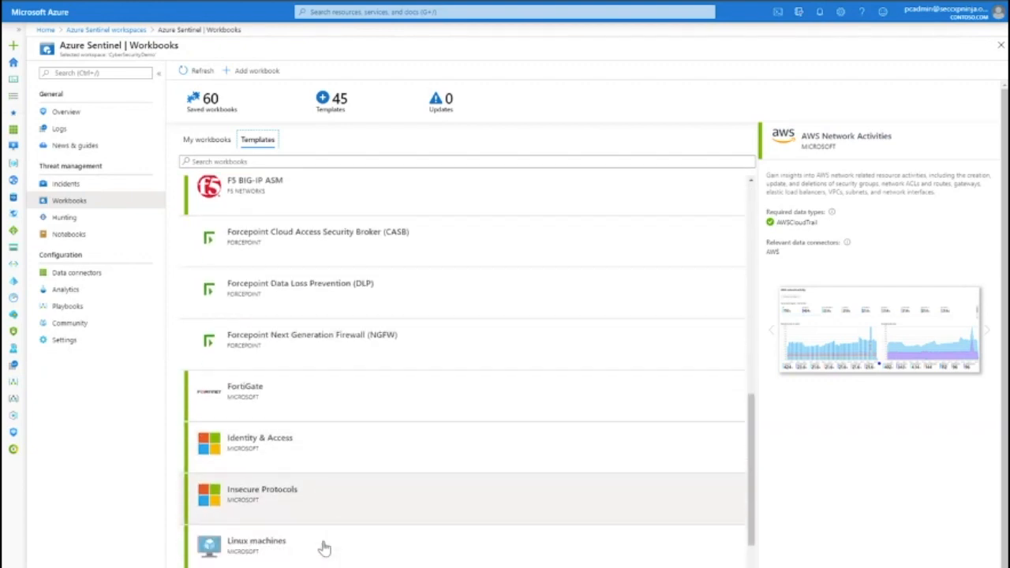
scroll(324, 548, "down", 1)
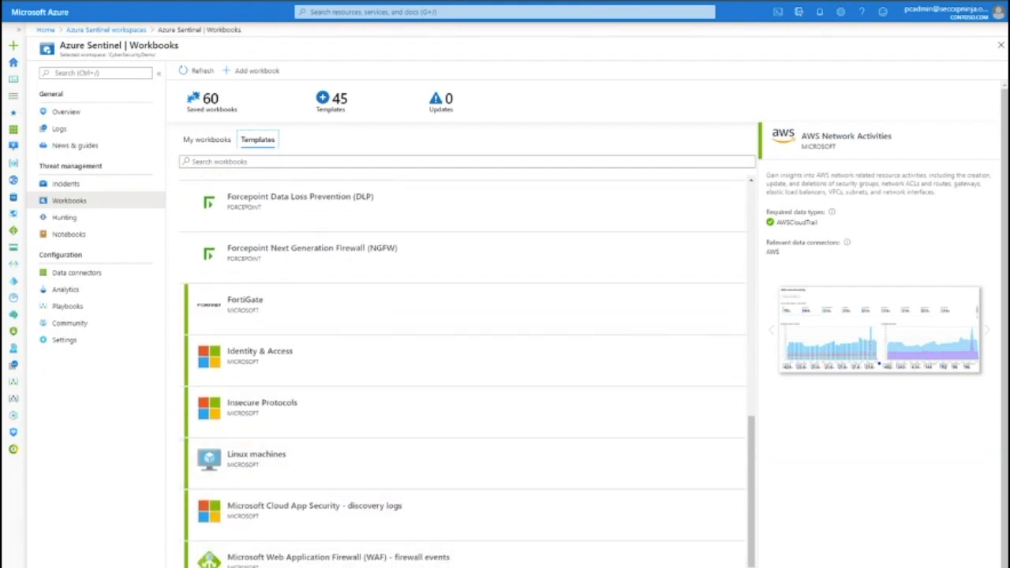
scroll(382, 509, "down", 2)
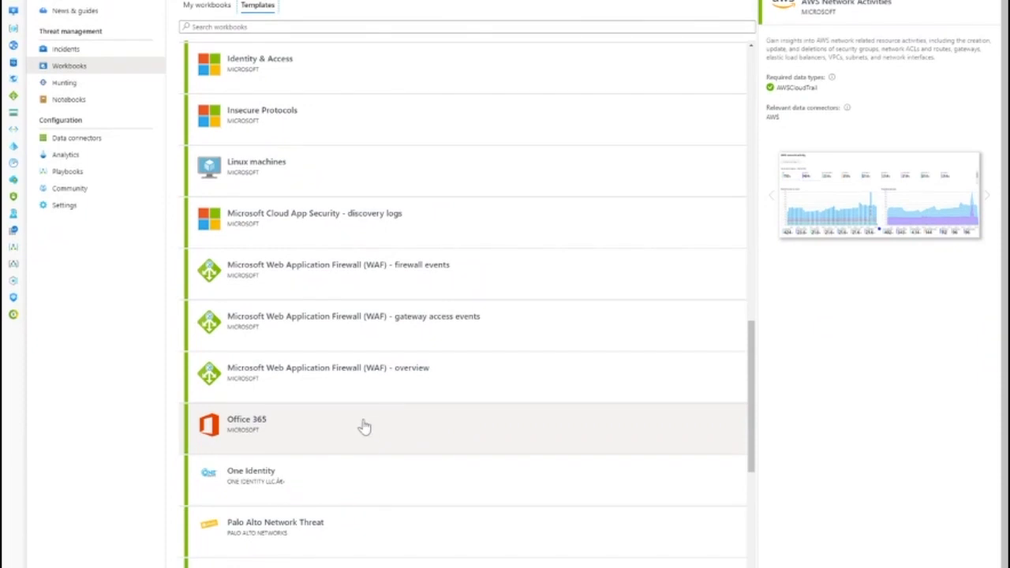
scroll(360, 428, "down", 3)
left_click(322, 433)
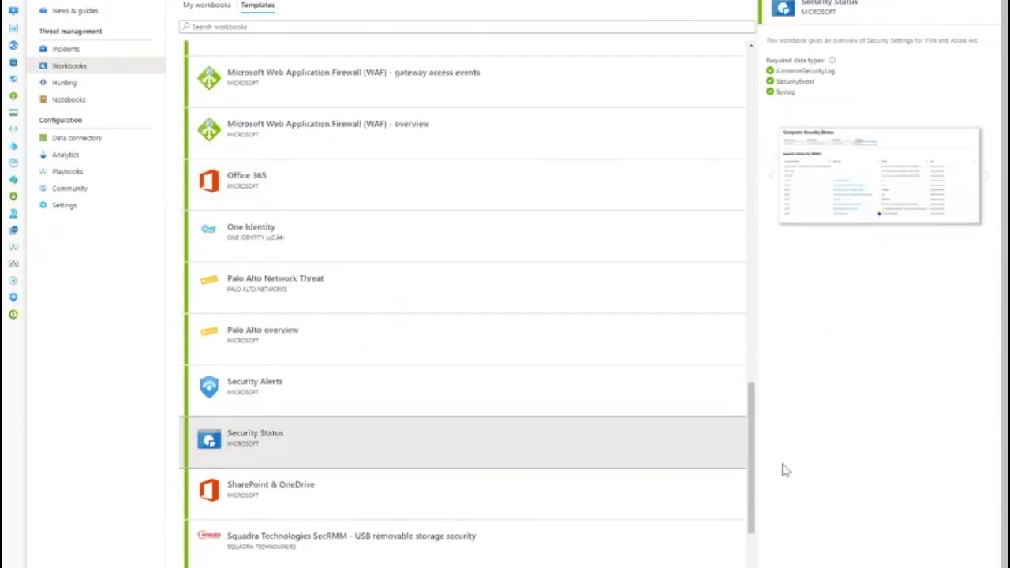
left_click(807, 567)
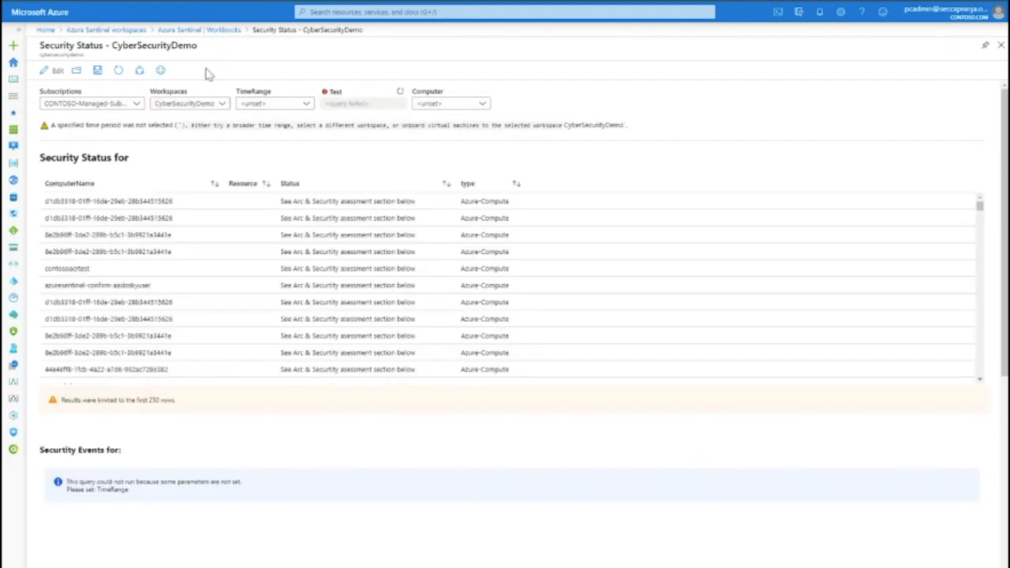
left_click(224, 30)
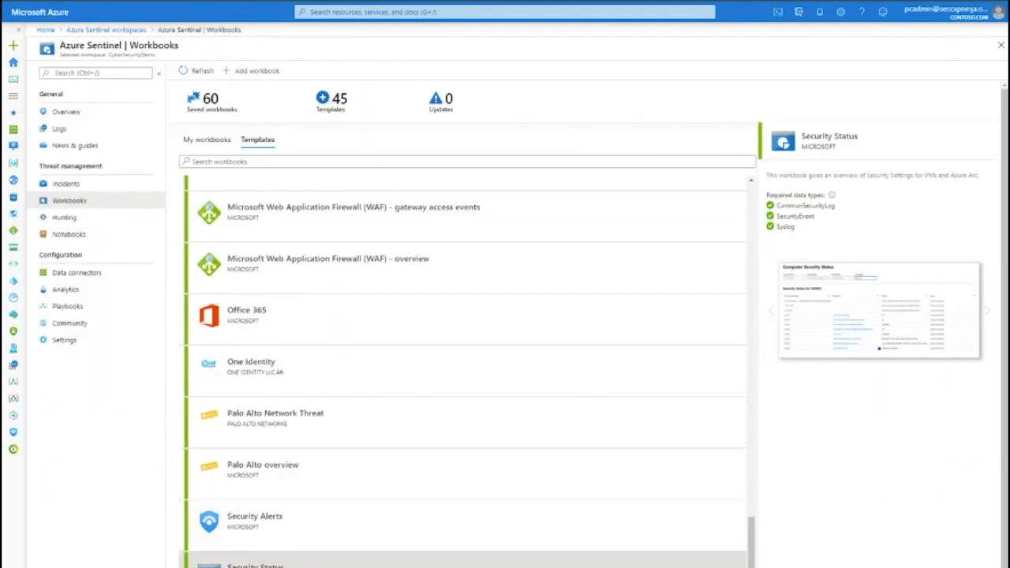
- Open the Security Alerts workbook template and scroll through its dashboard charts
left_click(358, 538)
left_click(805, 566)
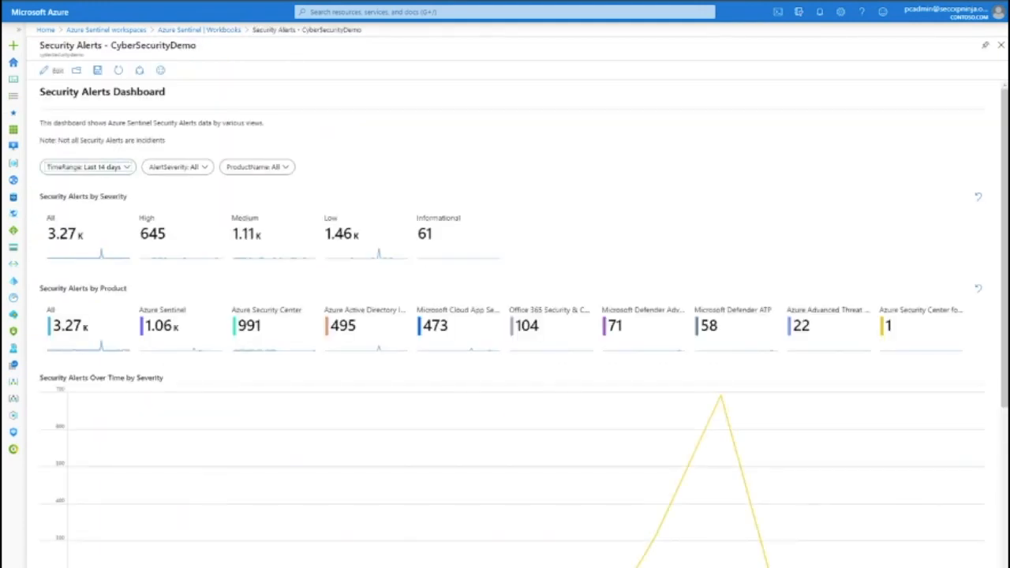
scroll(340, 238, "down", 3)
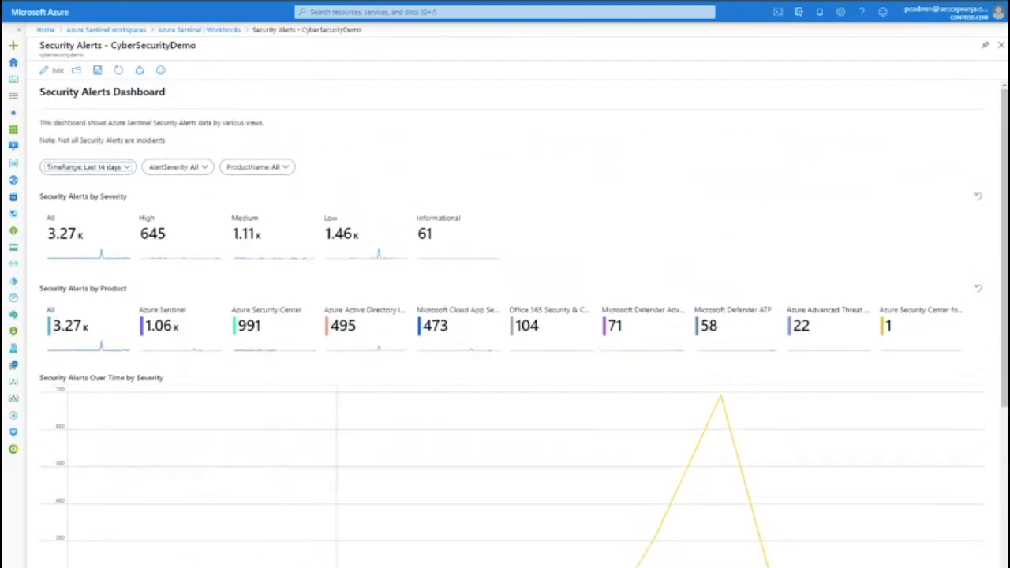
scroll(91, 495, "down", 7)
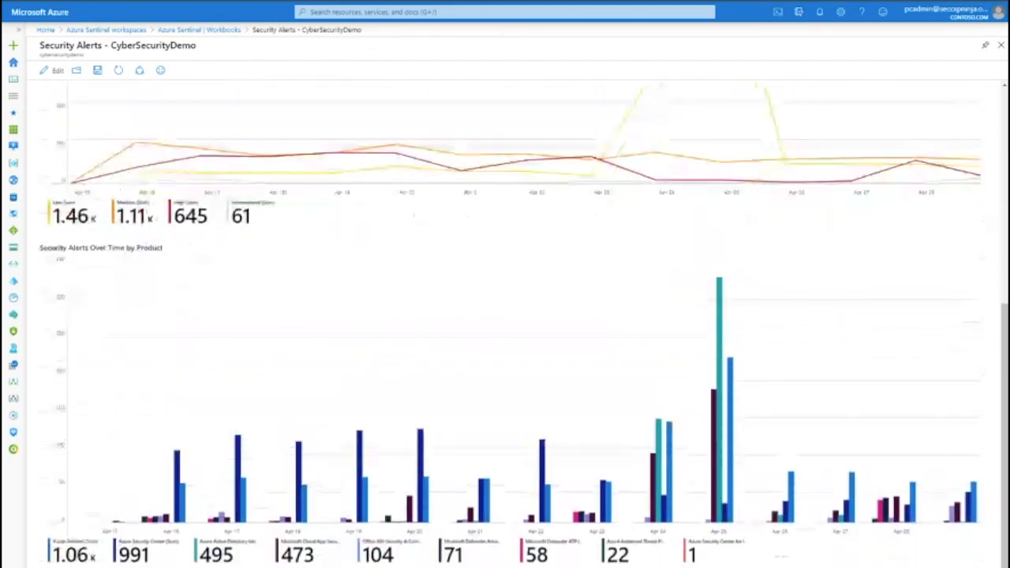
scroll(91, 495, "down", 5)
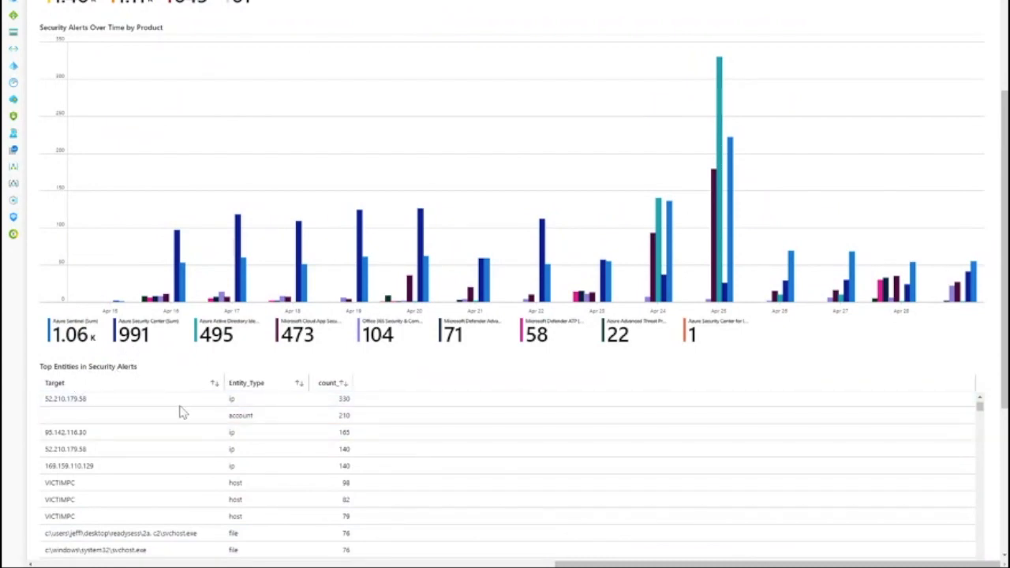
scroll(197, 445, "up", 3)
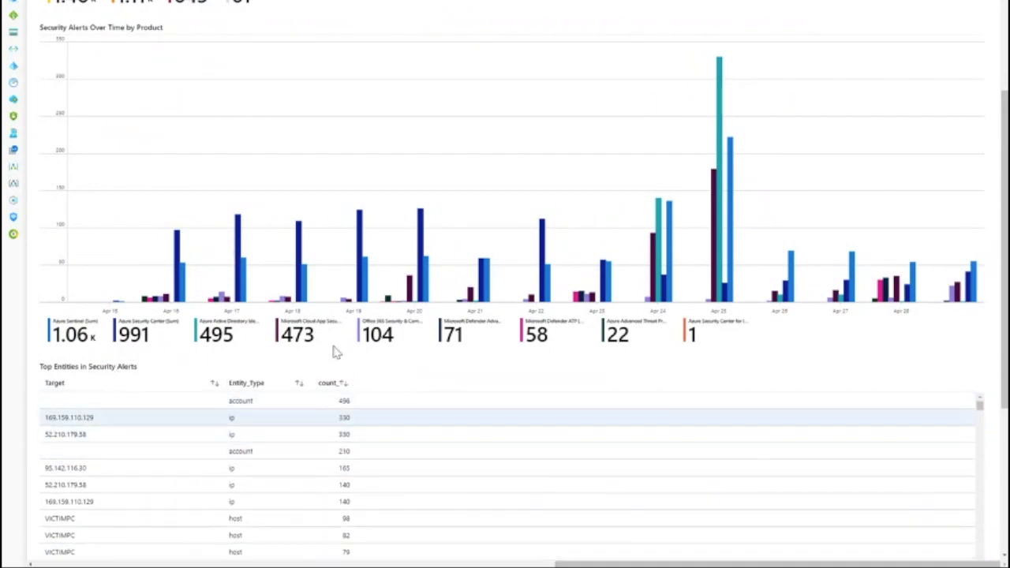
scroll(332, 324, "up", 1)
scroll(331, 323, "up", 10)
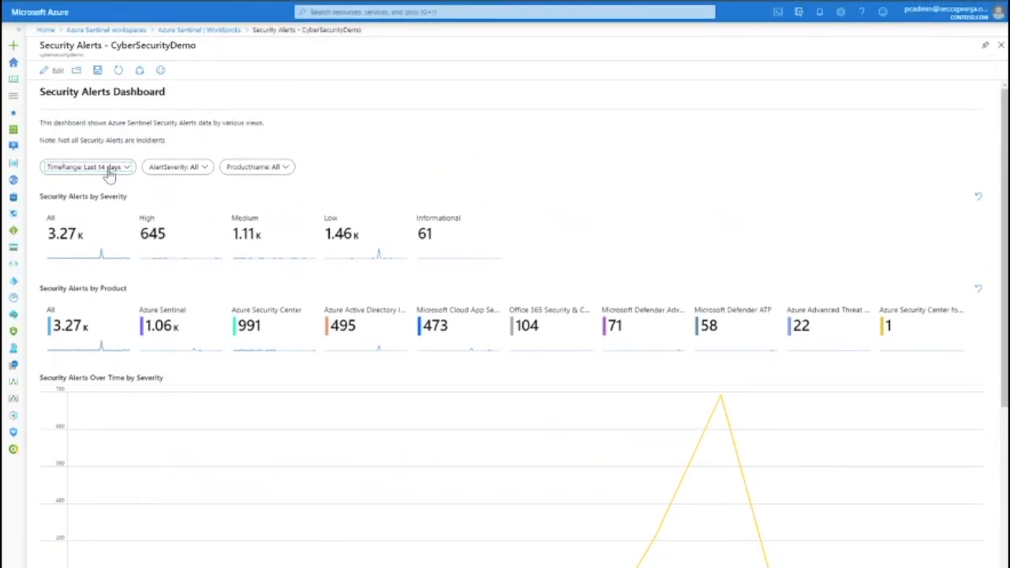
- Set the Security Alerts dashboard's TimeRange to Last 28 days
left_click(79, 167)
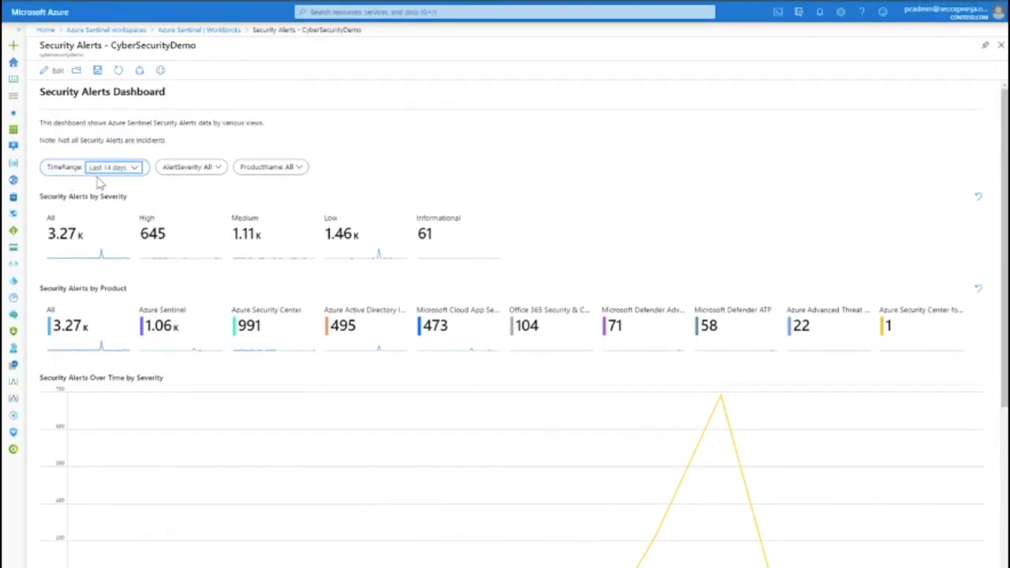
left_click(115, 176)
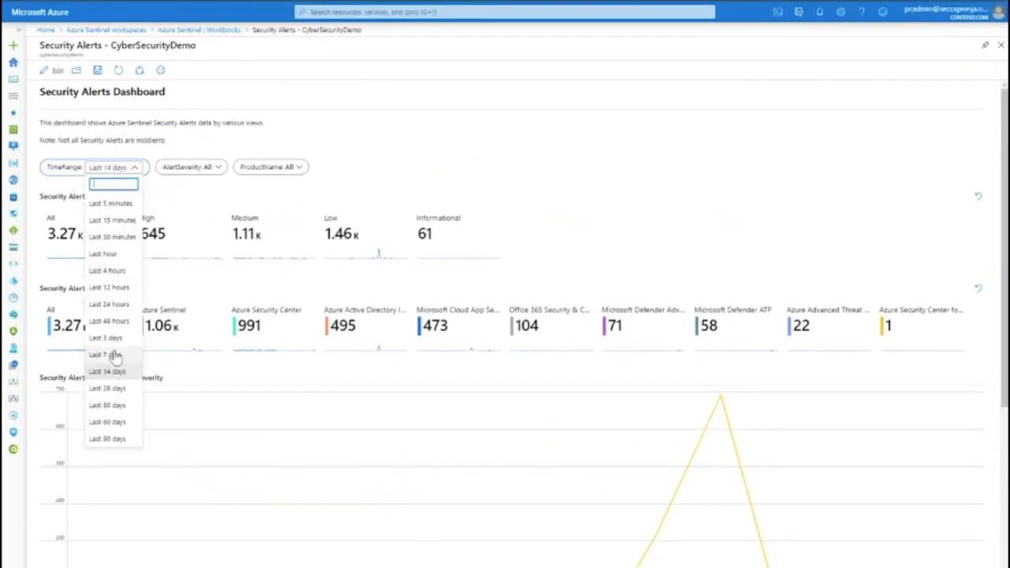
left_click(113, 394)
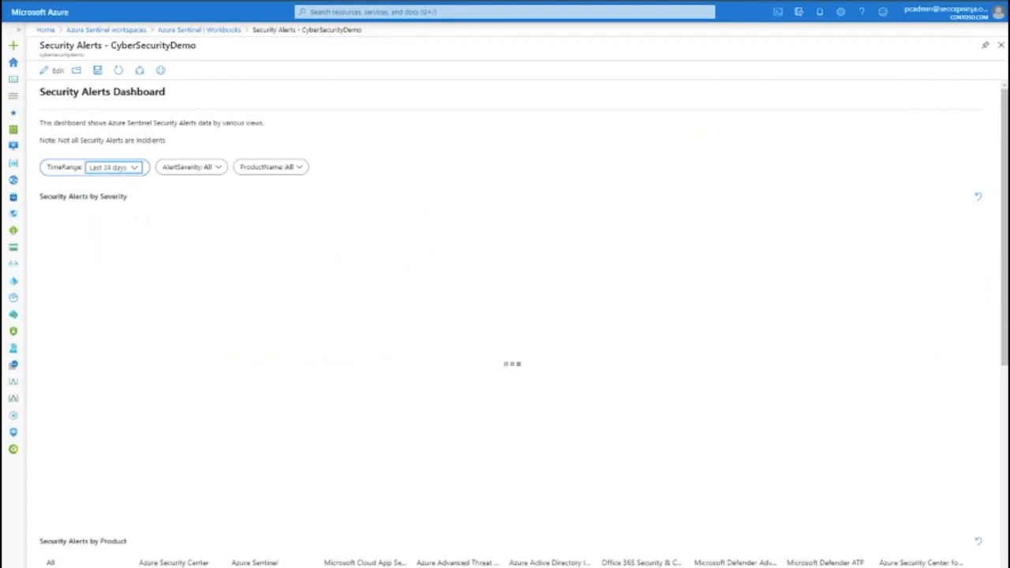
scroll(484, 417, "down", 3)
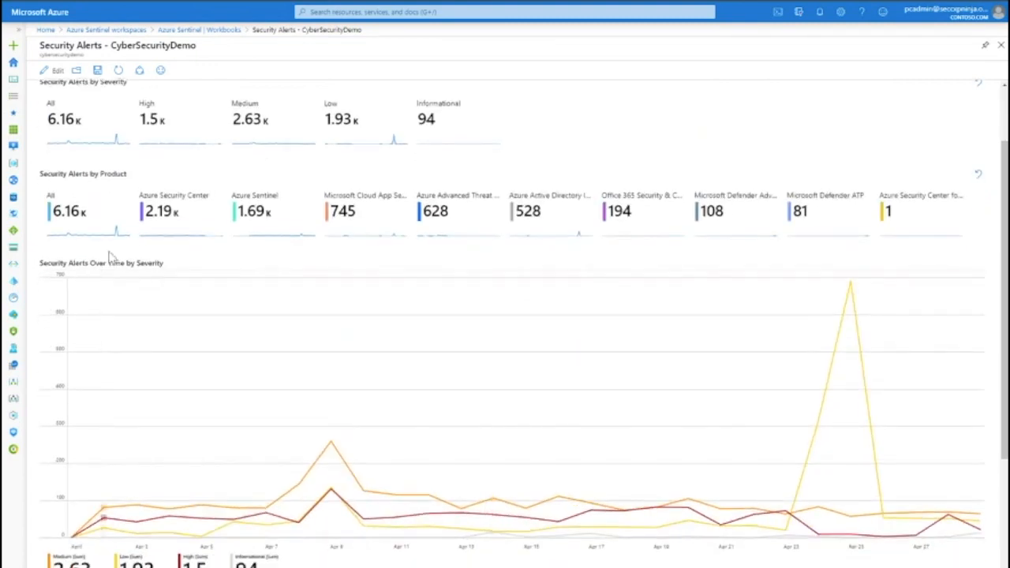
scroll(122, 168, "up", 3)
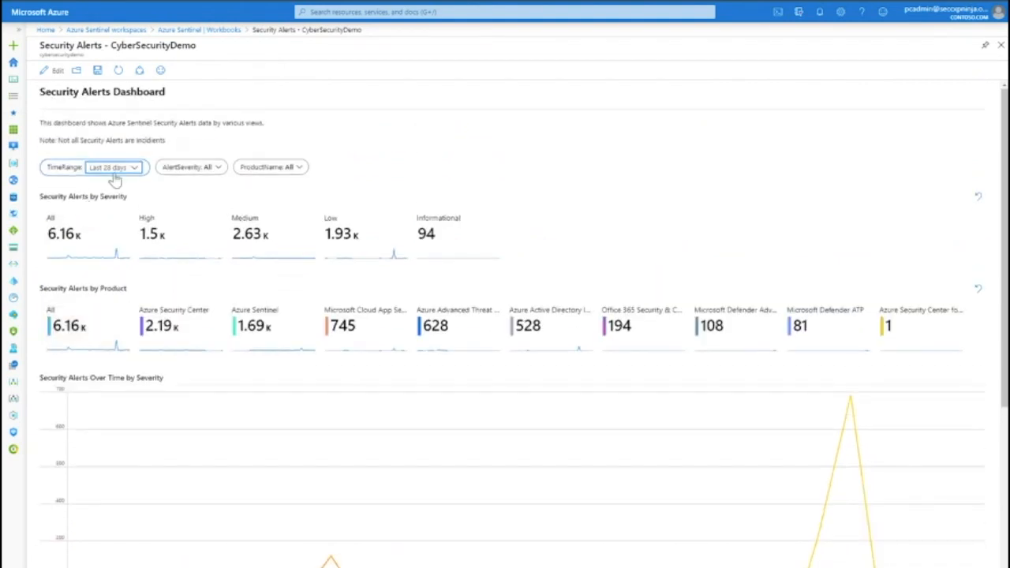
- Filter the dashboard to High severity alerts and scroll through the filtered charts and entity table
left_click(235, 172)
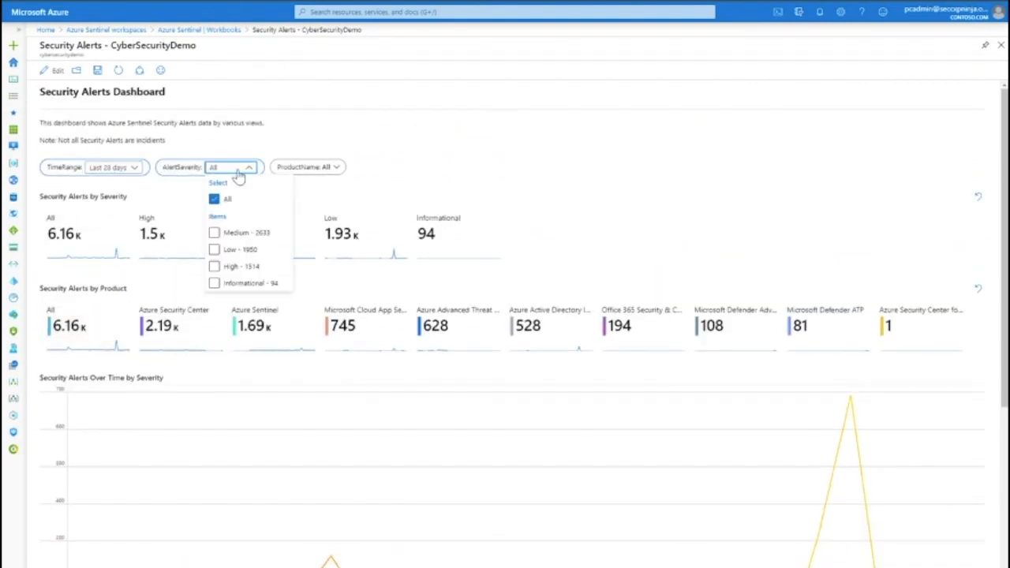
left_click(339, 172)
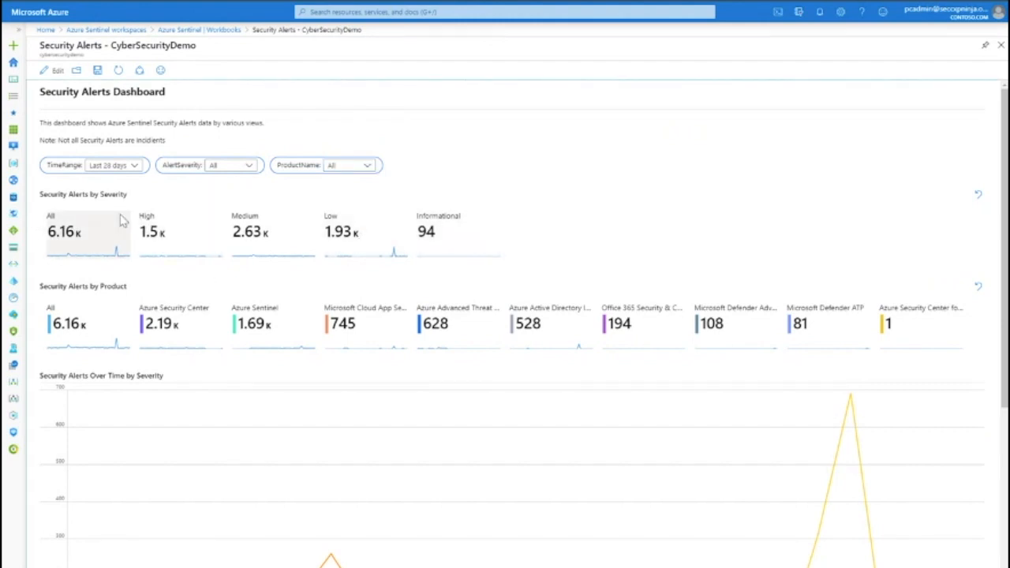
left_click(150, 223)
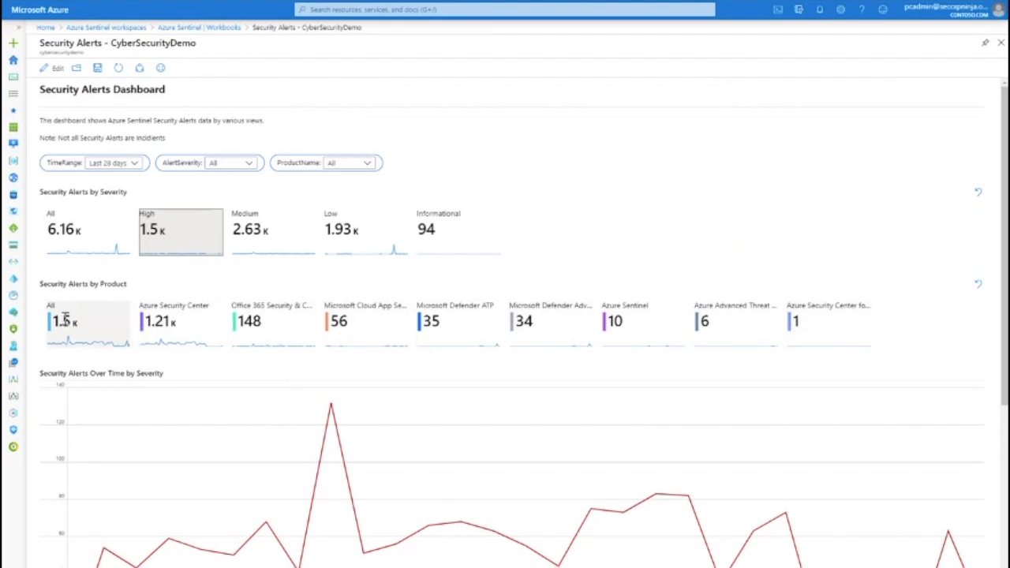
scroll(110, 339, "down", 3)
scroll(608, 375, "down", 5)
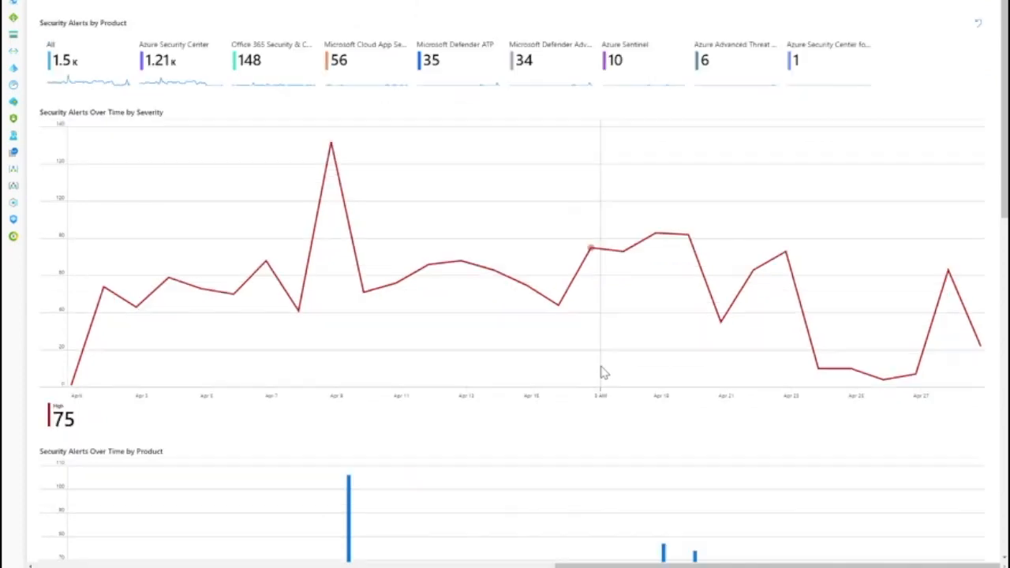
scroll(513, 487, "down", 2)
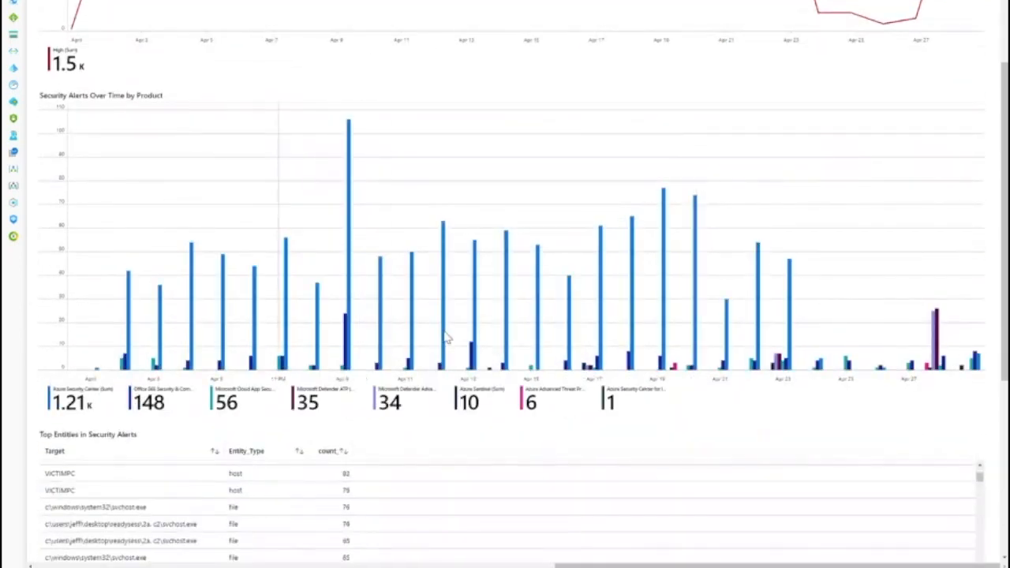
scroll(978, 406, "down", 5)
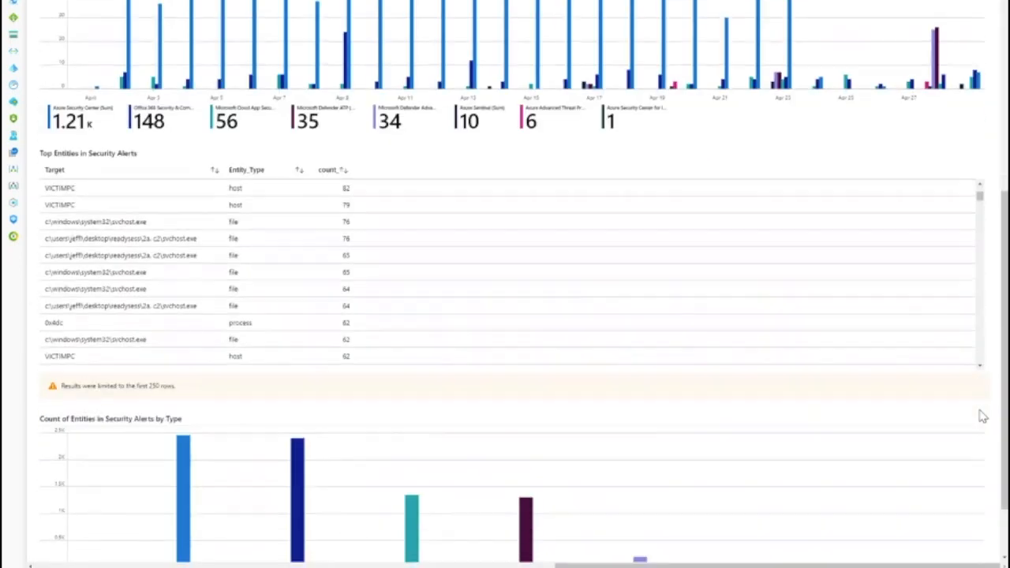
scroll(417, 300, "up", 12)
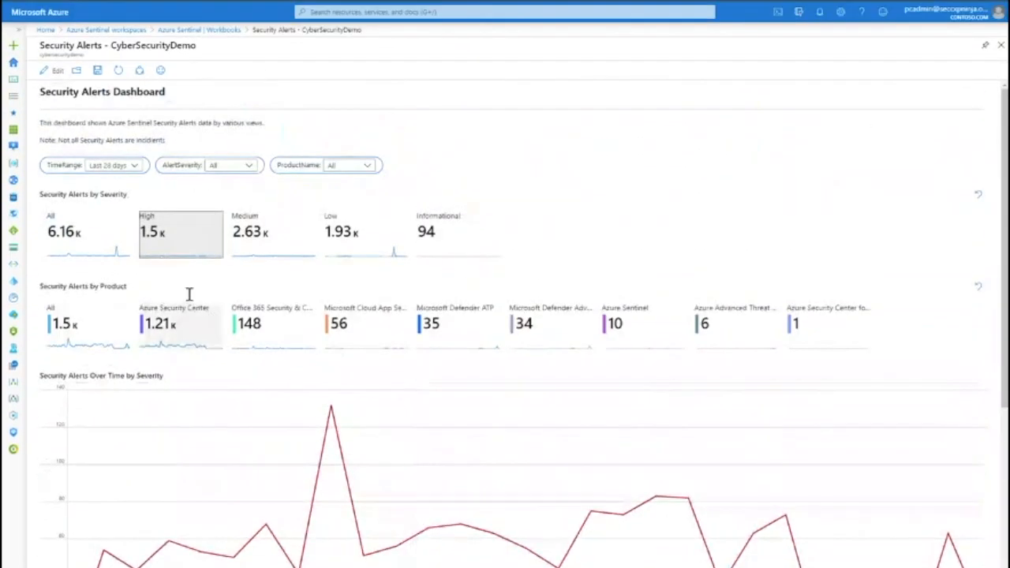
- Clear the High severity filter and filter the Security Alerts dashboard to Azure Sentinel product alerts
left_click(169, 233)
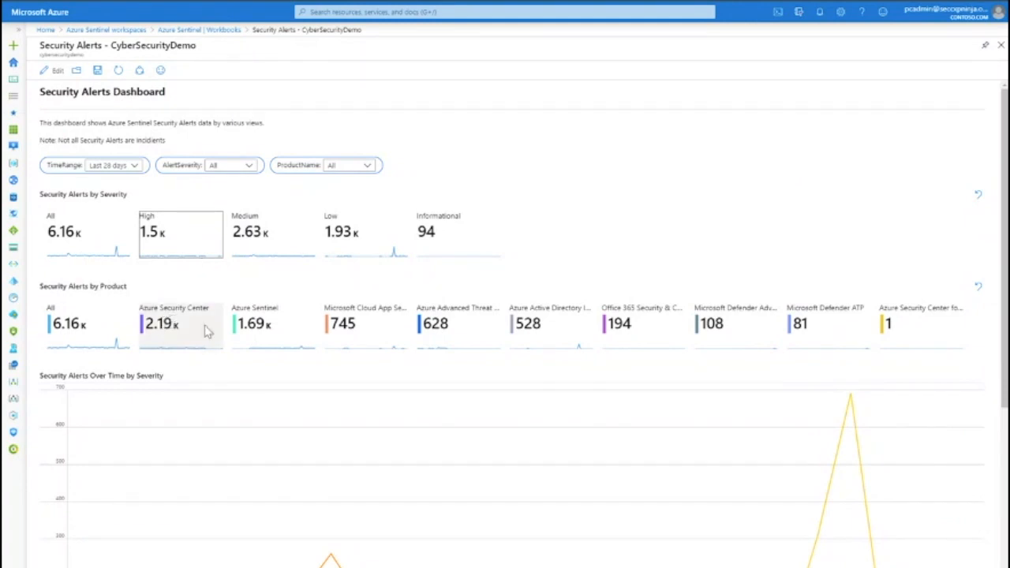
left_click(277, 332)
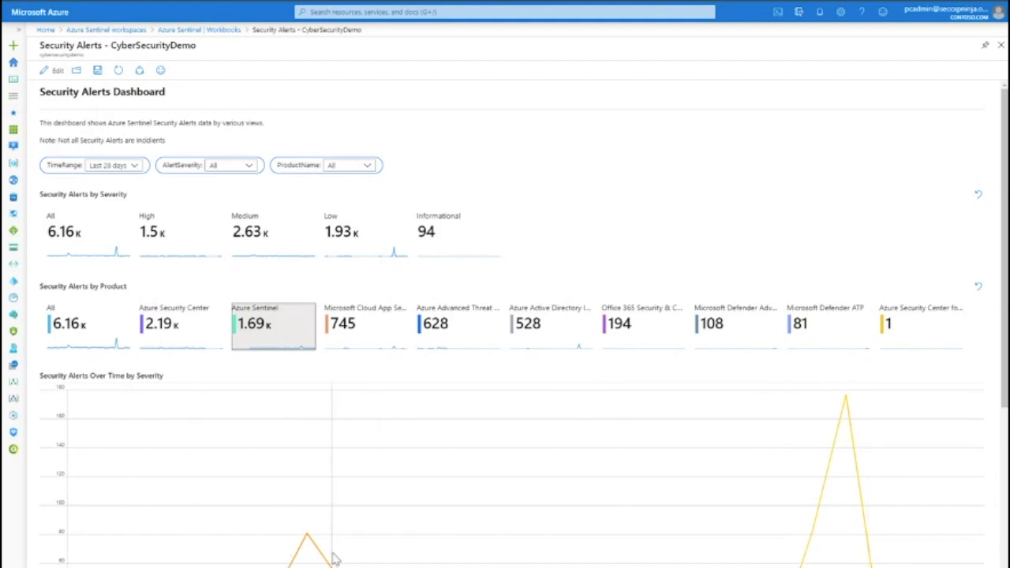
- Scroll through the Azure Sentinel-filtered charts, top entities table and entity-type counts
scroll(335, 558, "down", 5)
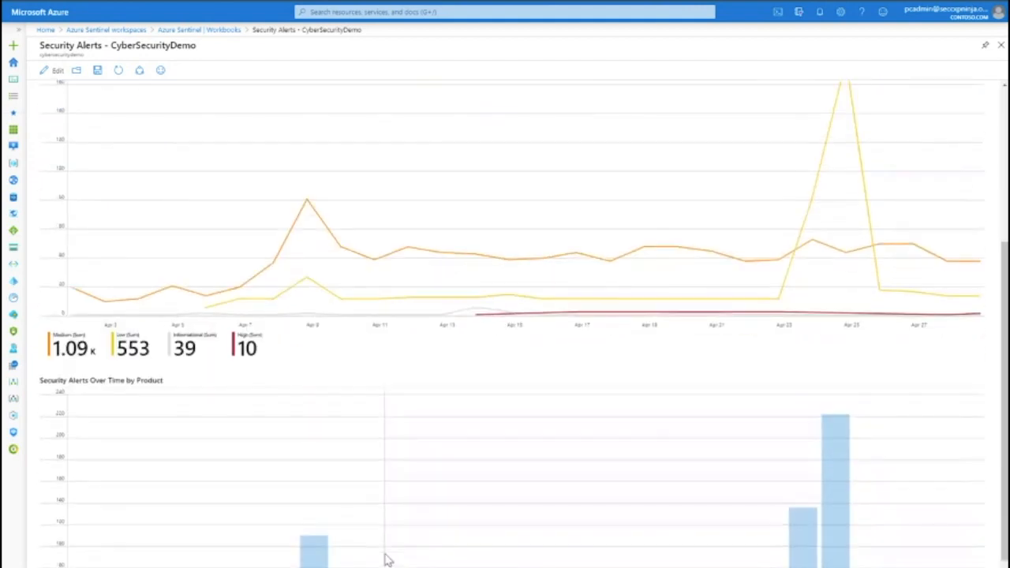
scroll(387, 560, "down", 2)
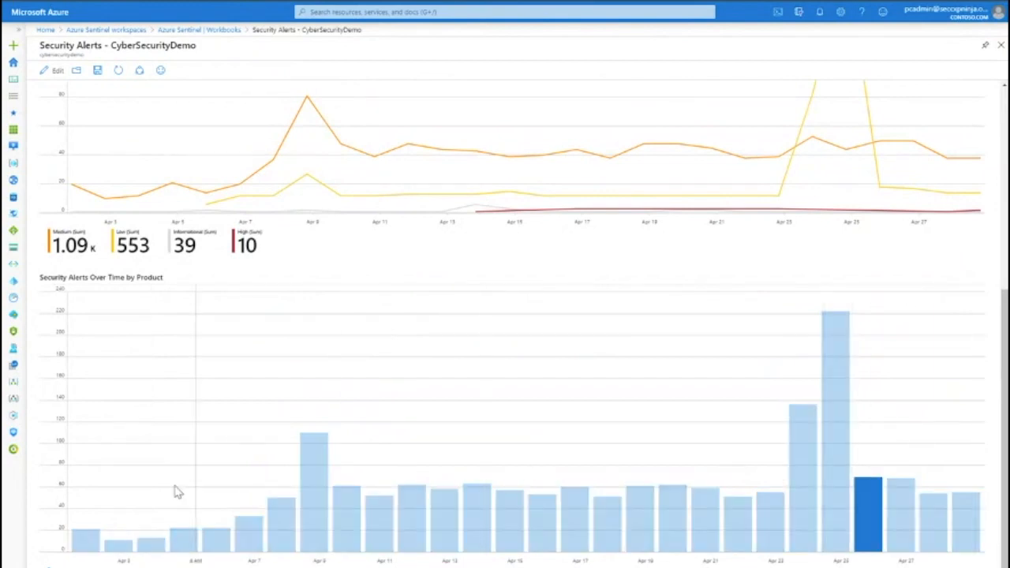
scroll(467, 302, "down", 3)
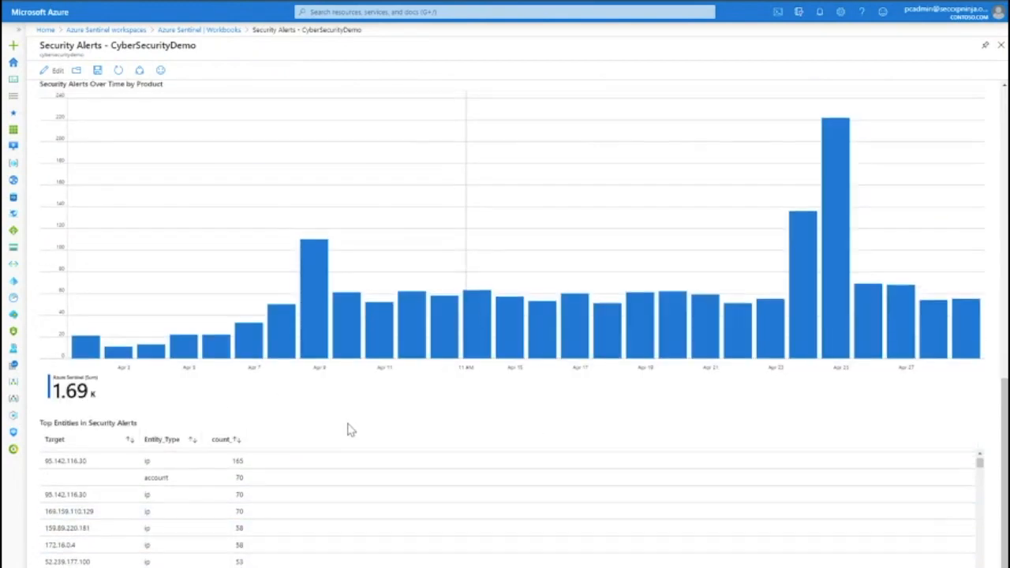
scroll(350, 428, "down", 3)
scroll(210, 401, "down", 1)
scroll(202, 411, "down", 10)
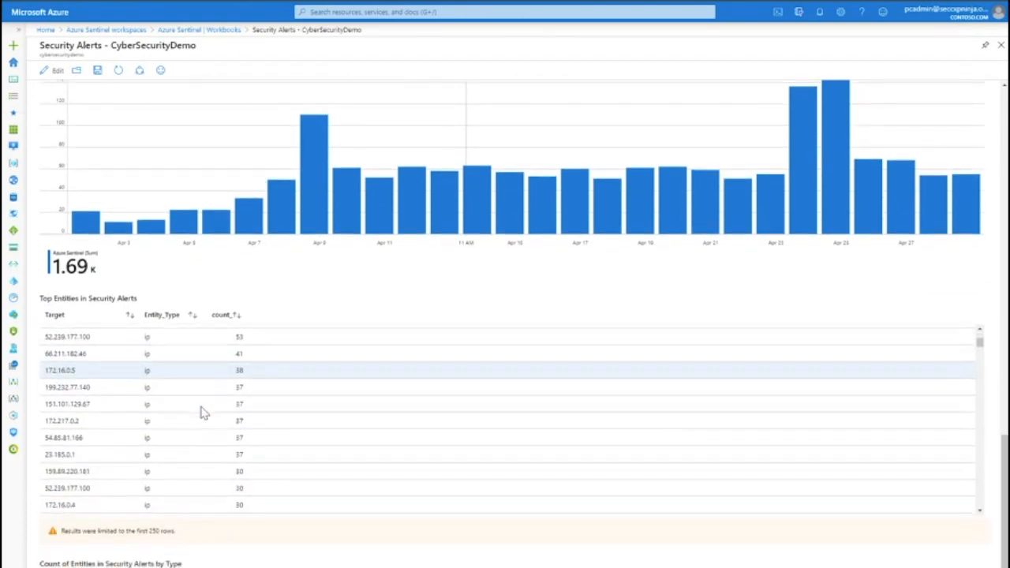
scroll(249, 564, "down", 4)
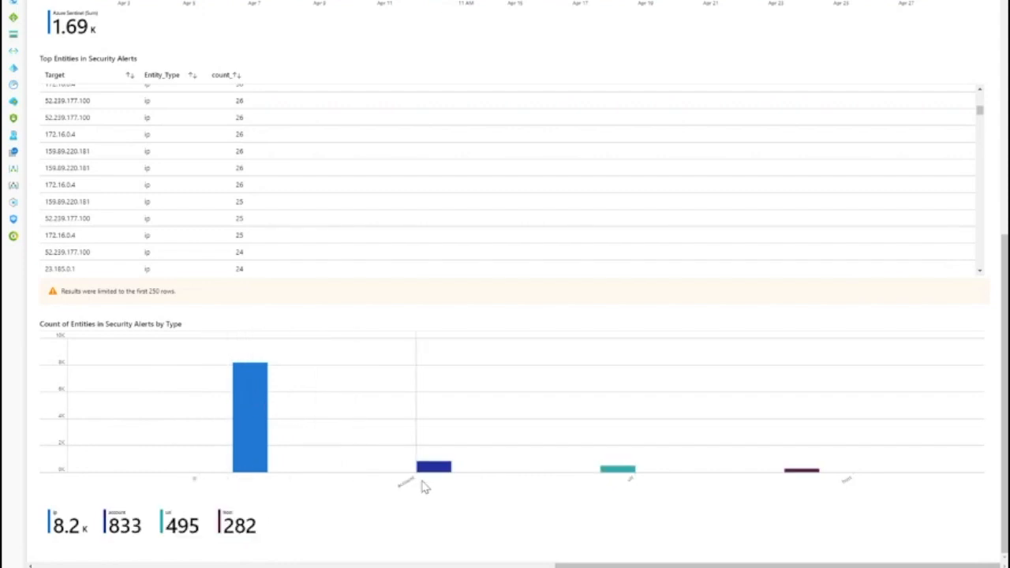
scroll(248, 108, "up", 10)
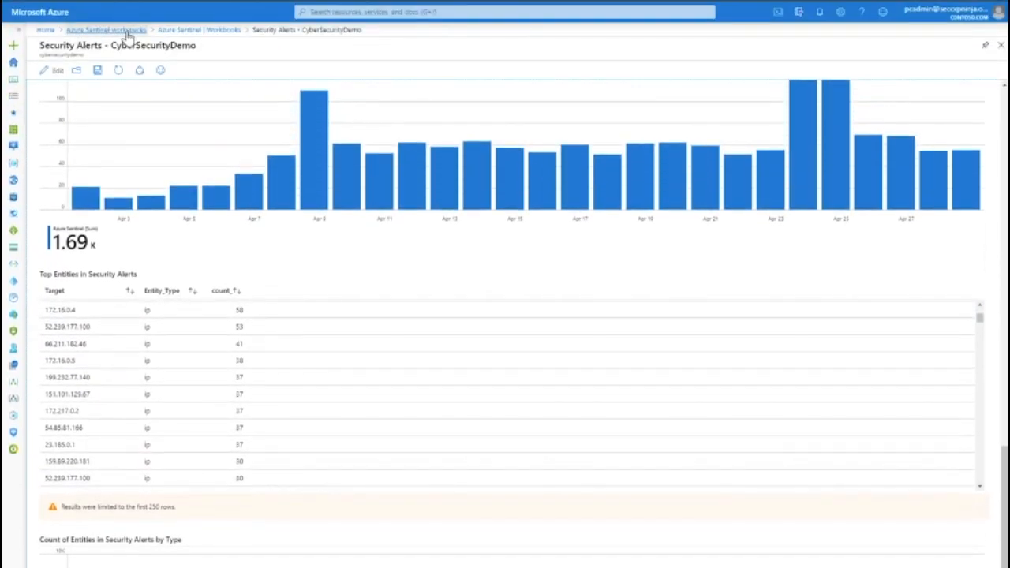
- Return to the CyberSecurityDemo Sentinel workspace and open its Community page
left_click(122, 32)
left_click(91, 212)
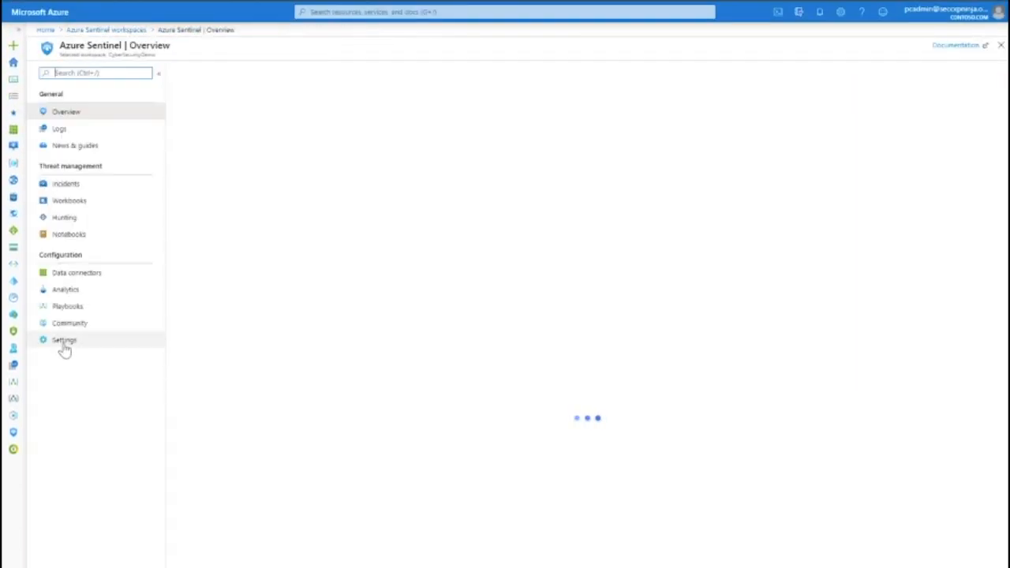
left_click(63, 341)
left_click(85, 326)
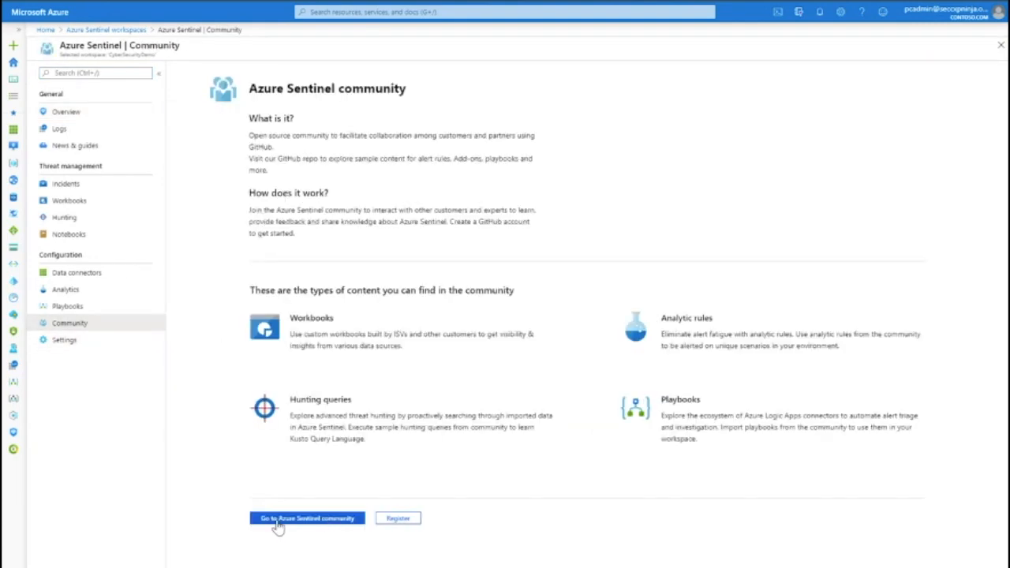
- Open the Azure Sentinel community site from the Community page
left_click(316, 521)
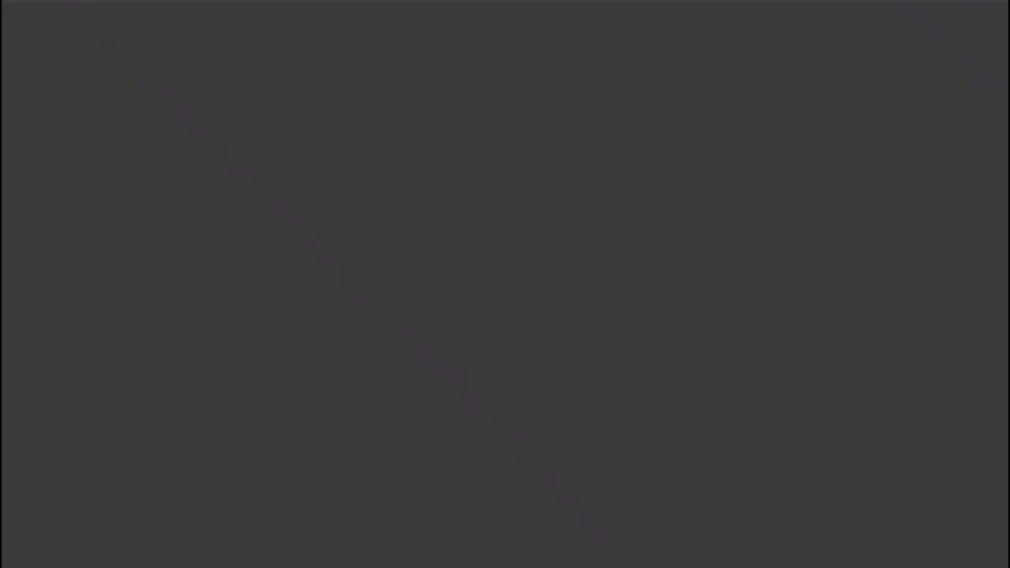
scroll(343, 435, "down", 3)
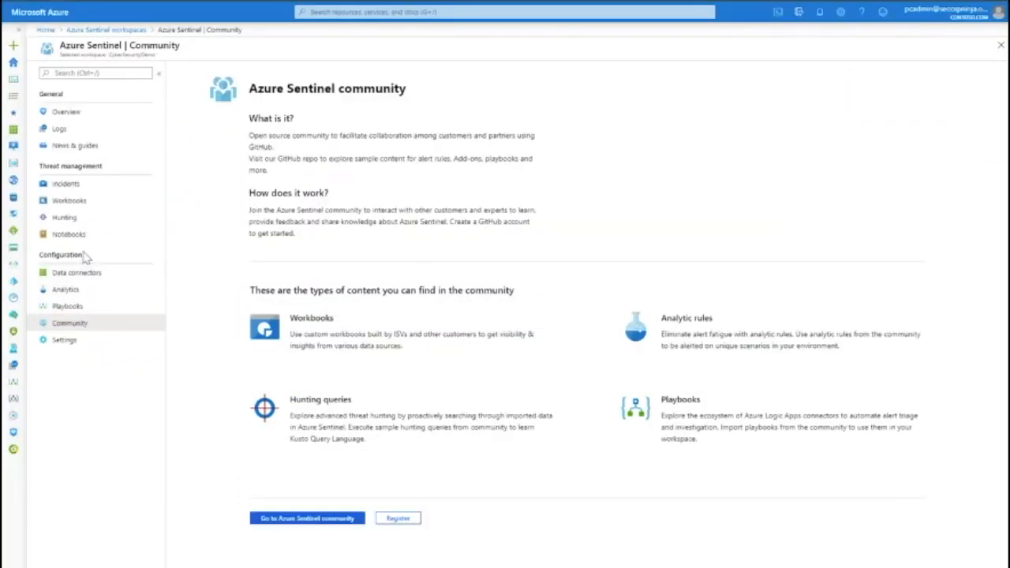
- Open Playbooks and search the playbook list for "block"
left_click(71, 306)
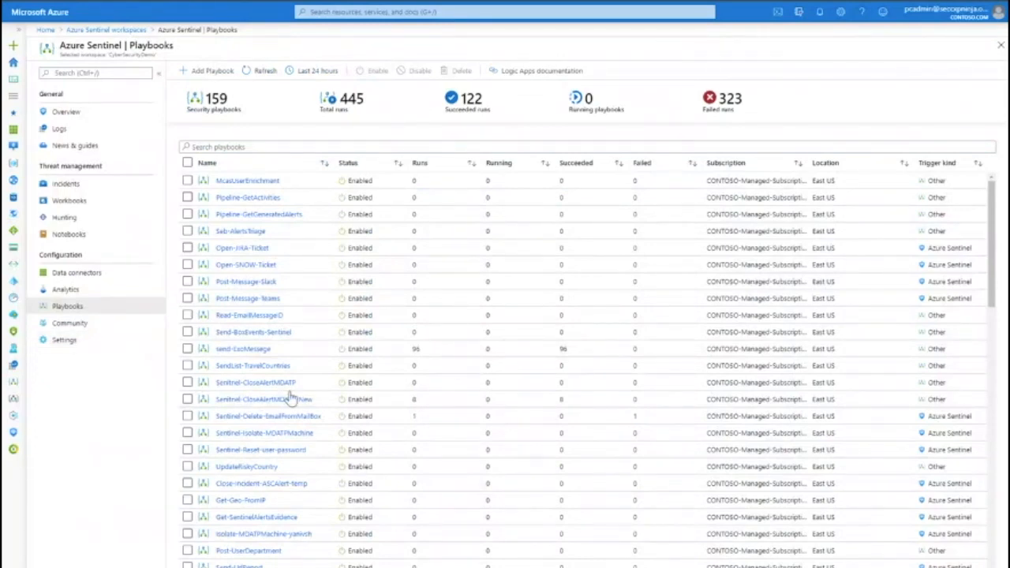
scroll(292, 410, "down", 3)
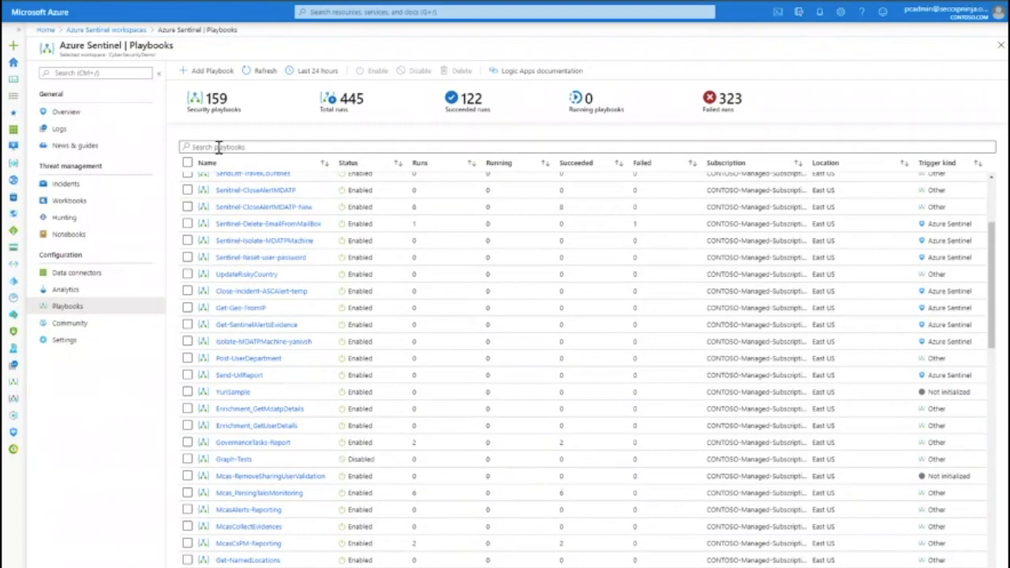
left_click(265, 148)
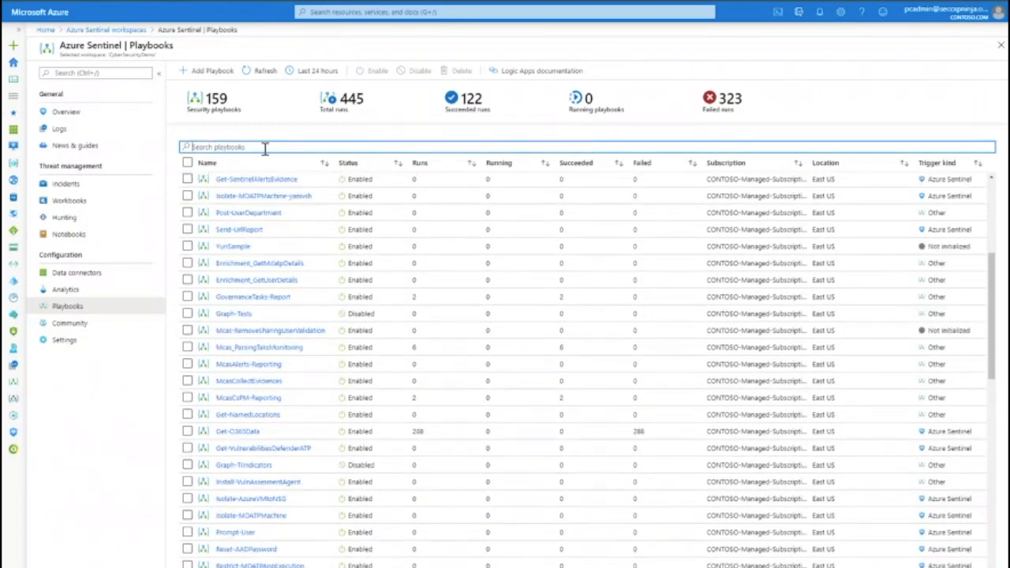
type("block")
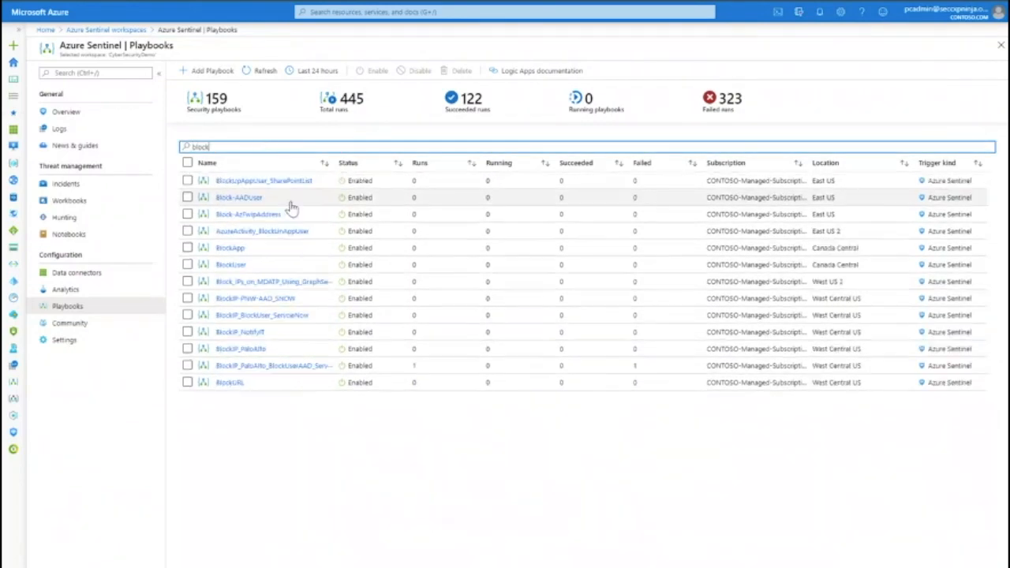
- Open the BlockIP_PaloAlto_BlockUserAAD_ServiceNow playbook and edit it in the Logic Apps Designer
left_click(254, 367)
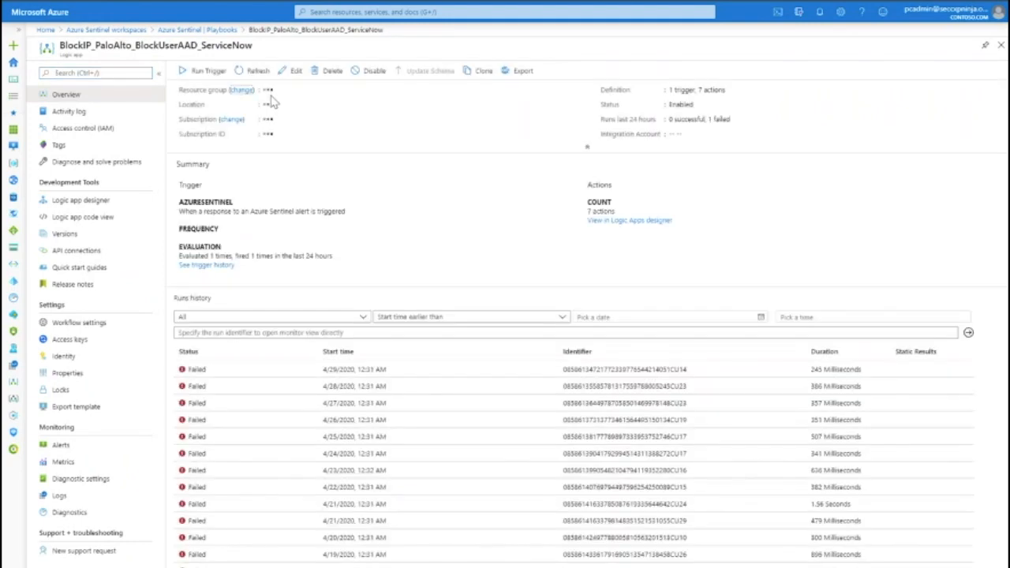
left_click(293, 70)
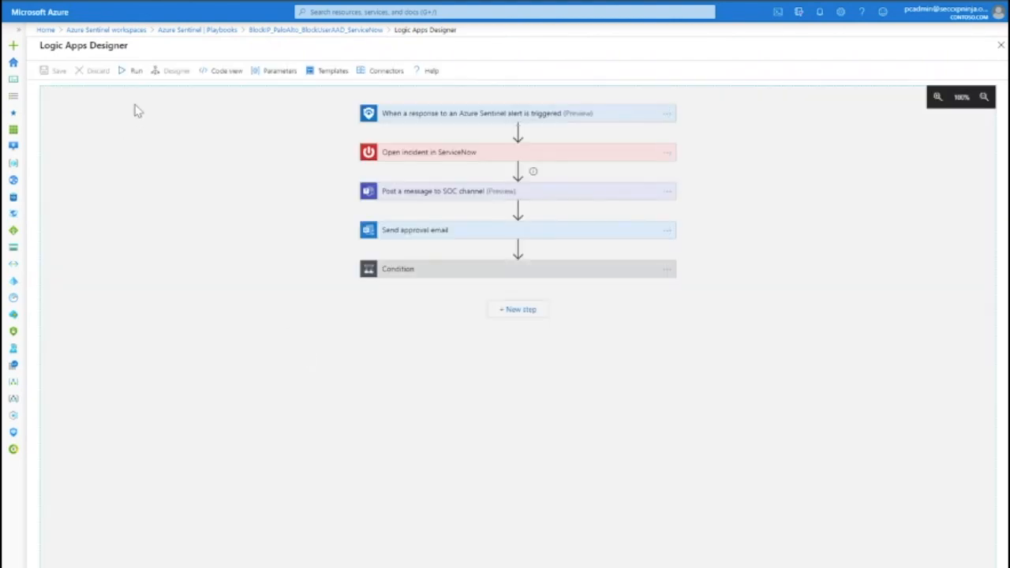
- Inspect the playbook's new-step action options, then its JSON definition in code view
left_click(535, 316)
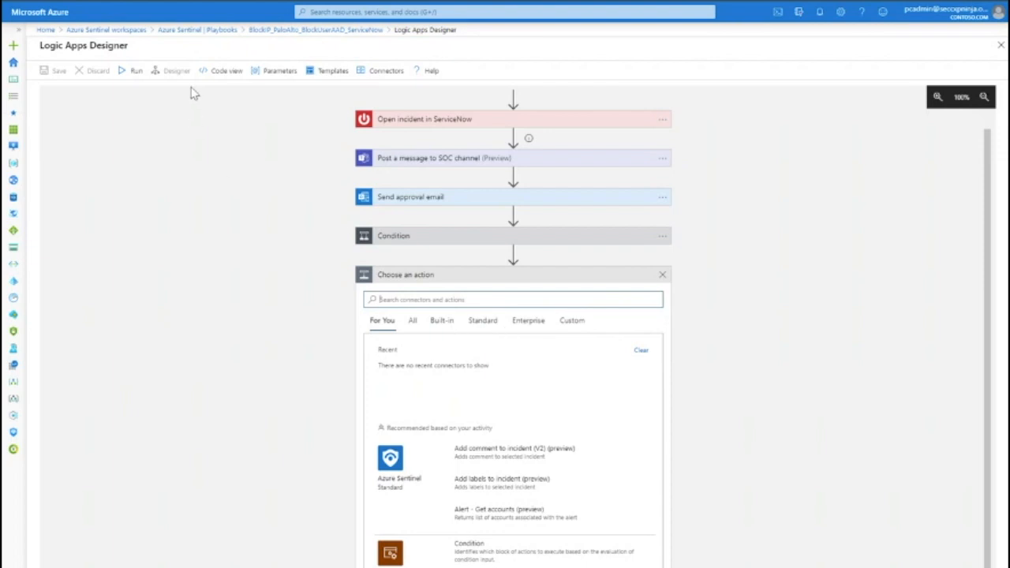
left_click(224, 70)
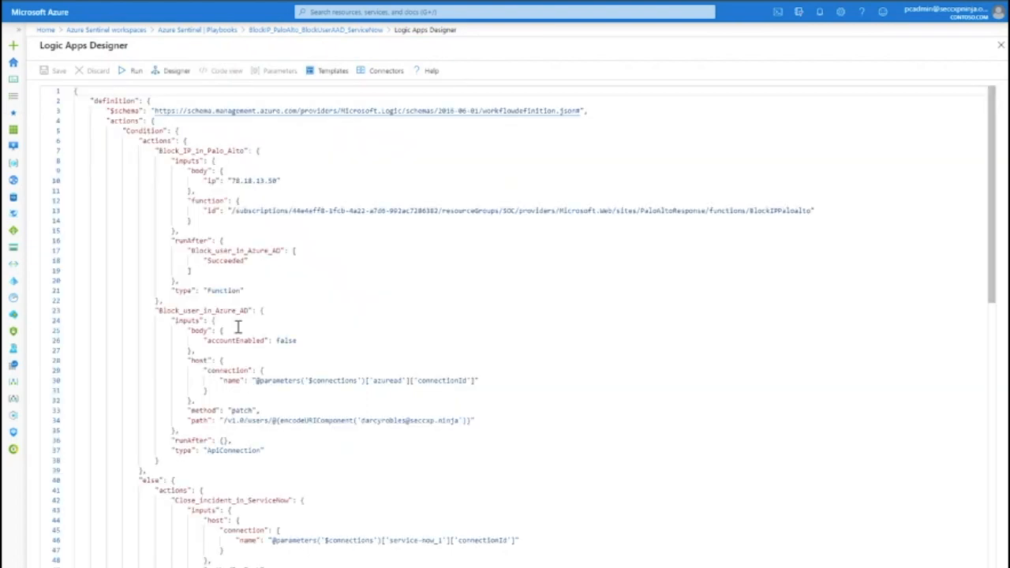
scroll(326, 316, "down", 8)
scroll(329, 339, "down", 20)
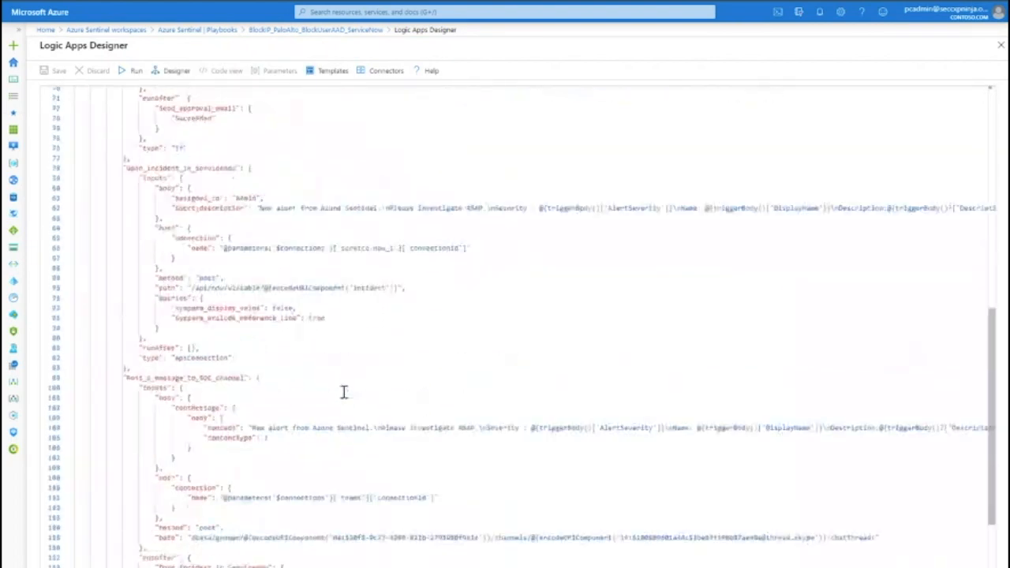
scroll(263, 183, "down", 2)
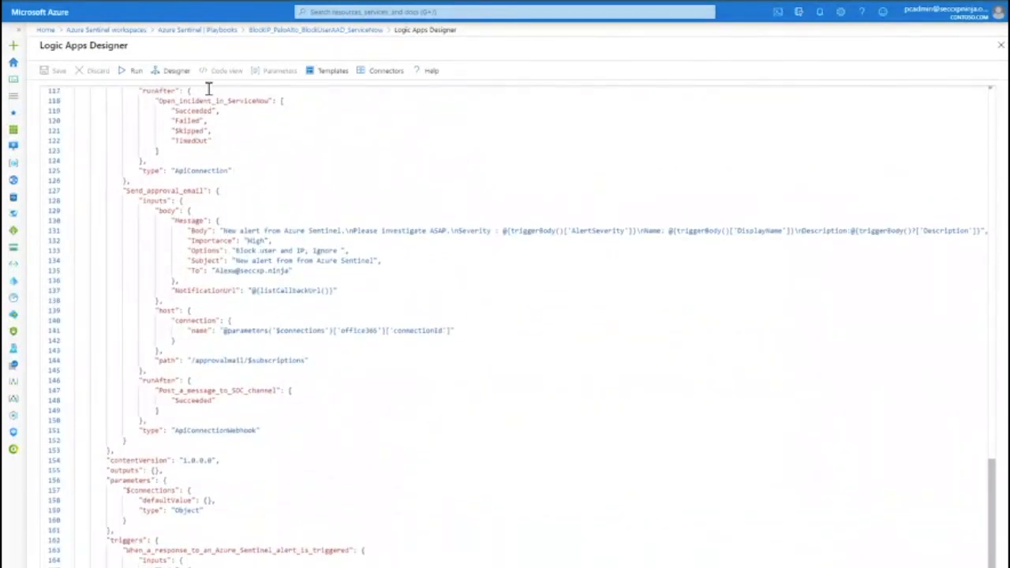
- Return to the designer and expand the trigger, ServiceNow incident, SOC channel message and approval email actions
left_click(174, 71)
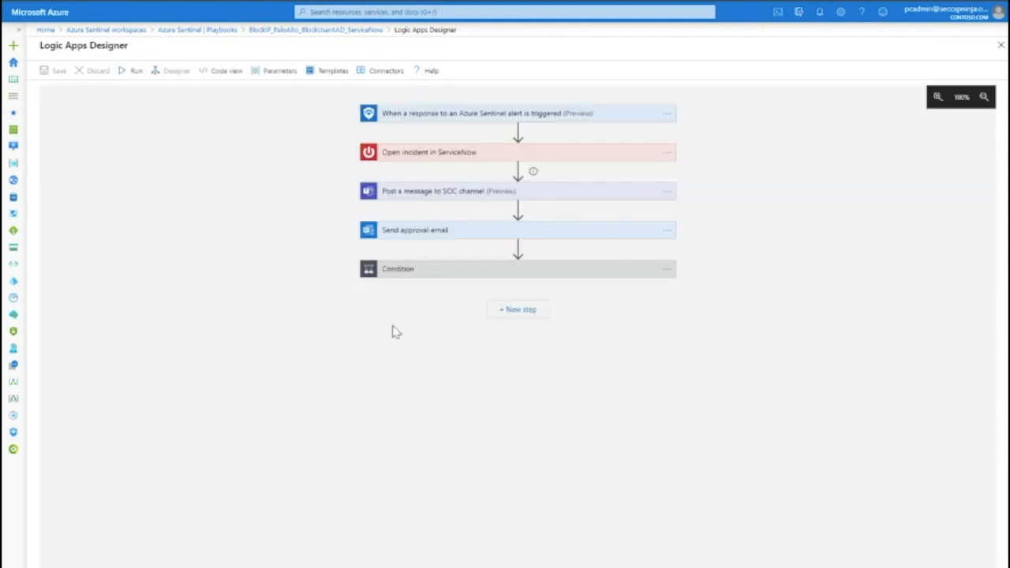
left_click(489, 118)
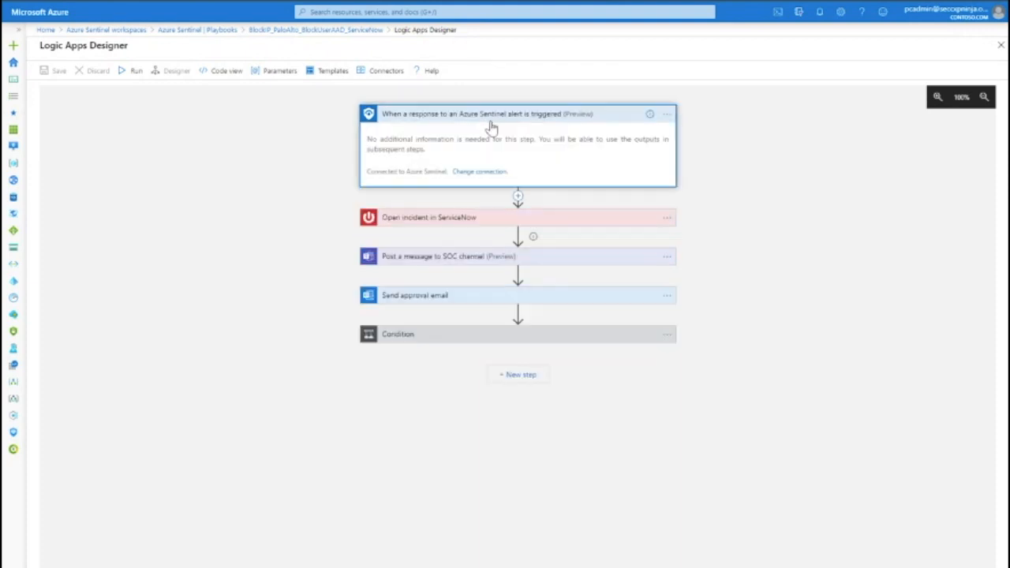
left_click(495, 221)
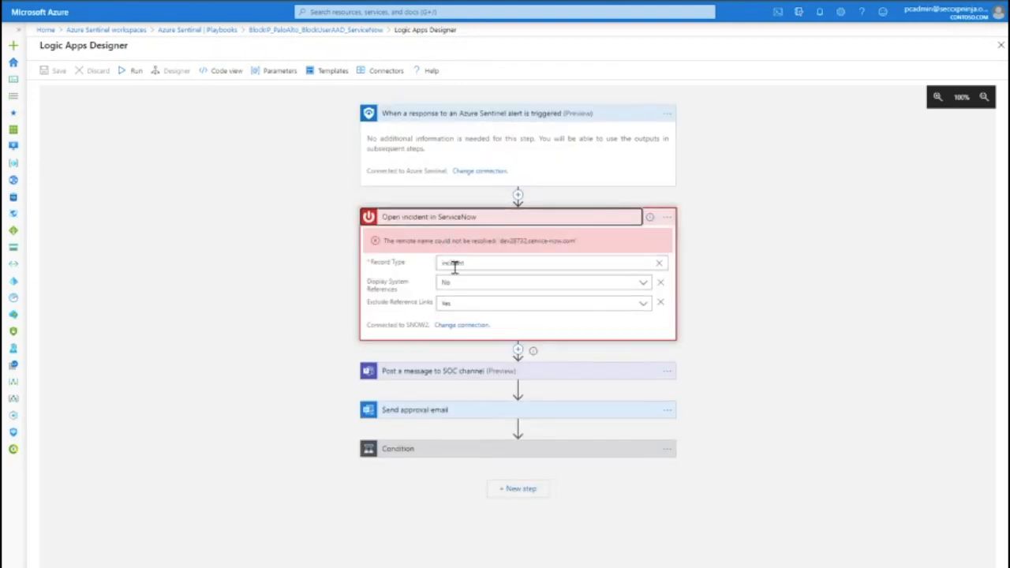
left_click(450, 371)
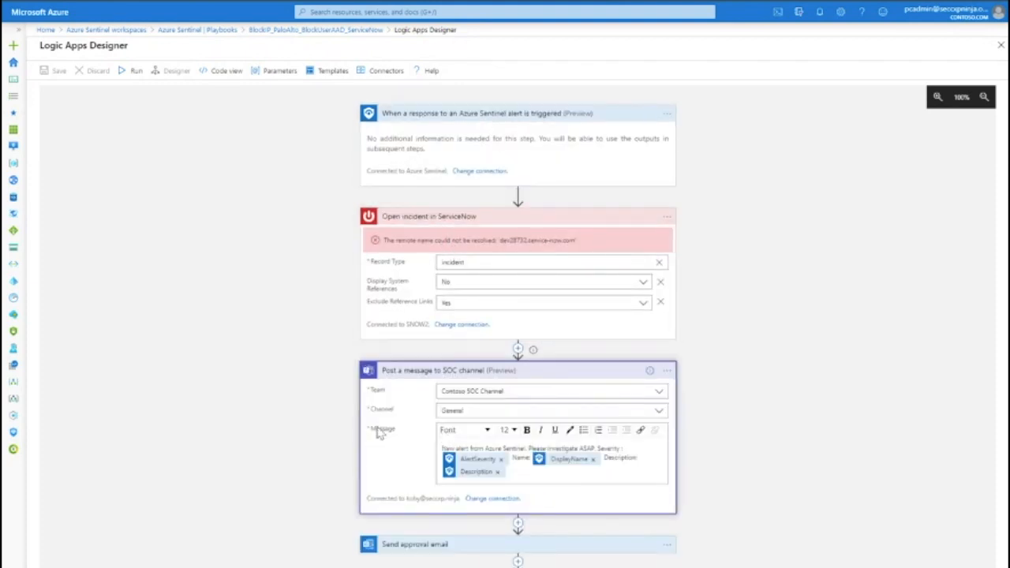
left_click(415, 545)
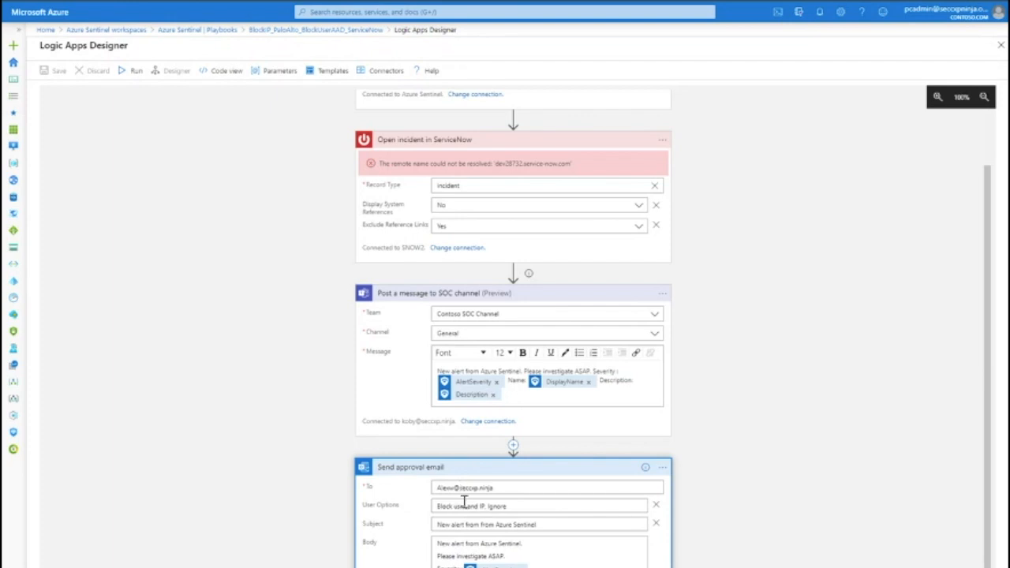
- Review the approval email's User Options and the Condition's comparison value "Block user and IP"
left_click_drag(438, 506, 482, 507)
left_click(505, 506)
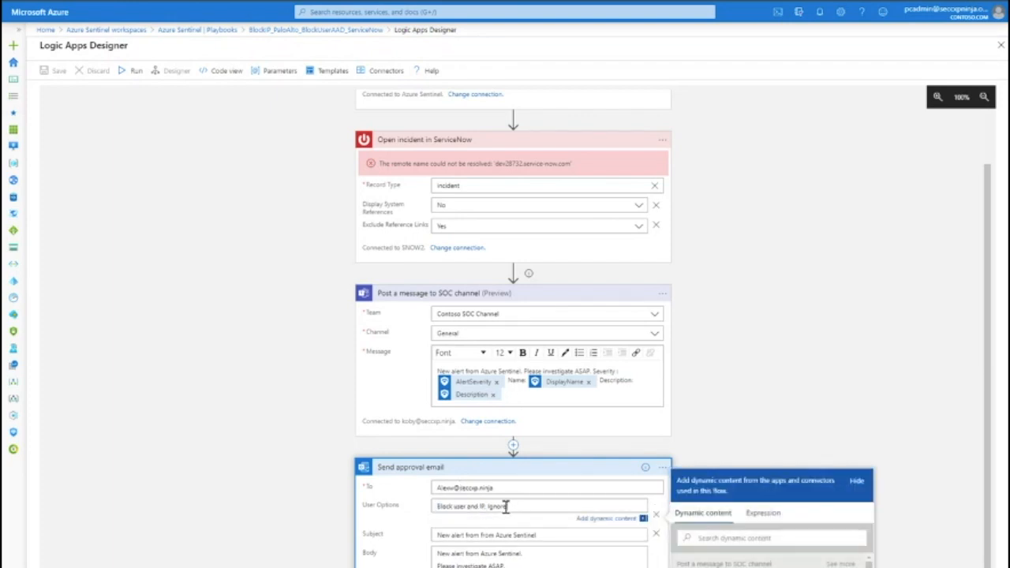
scroll(476, 564, "down", 1)
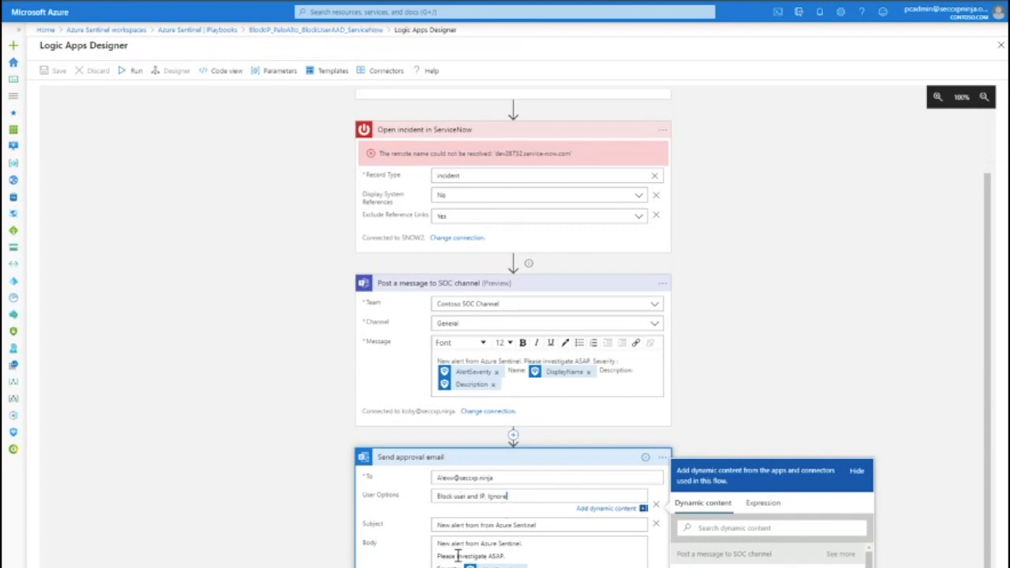
left_click(203, 492)
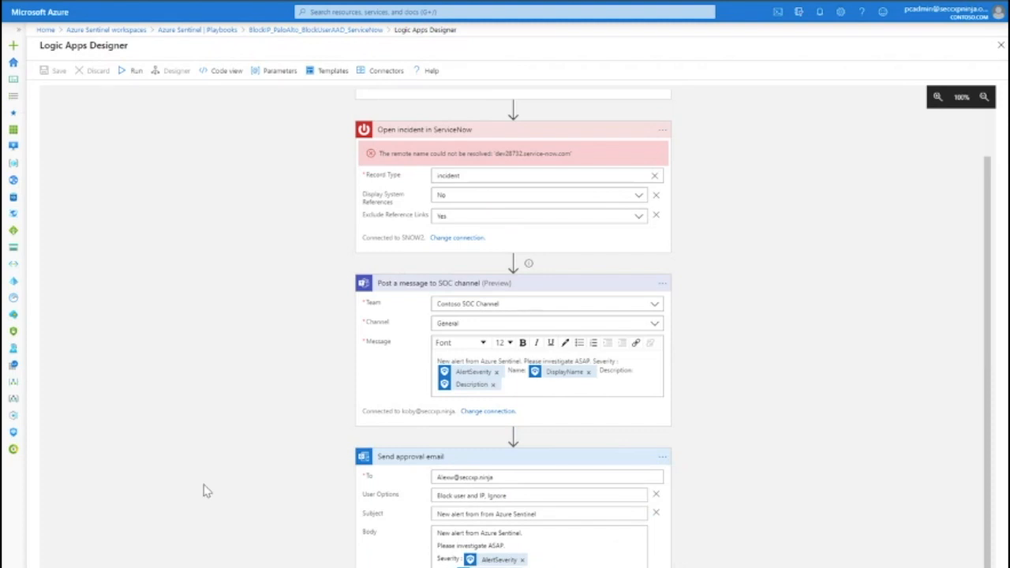
scroll(205, 492, "down", 3)
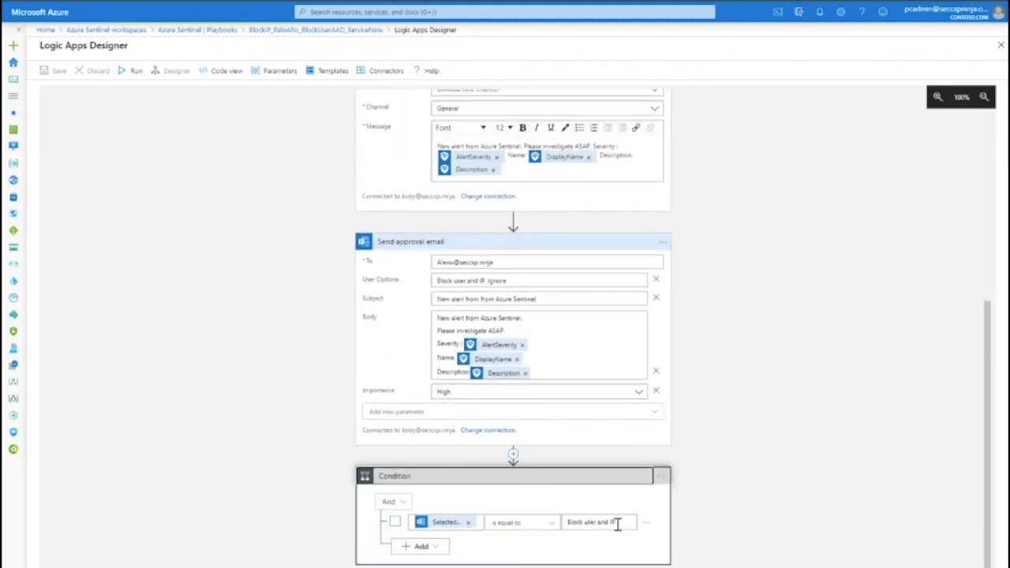
left_click_drag(618, 525, 569, 524)
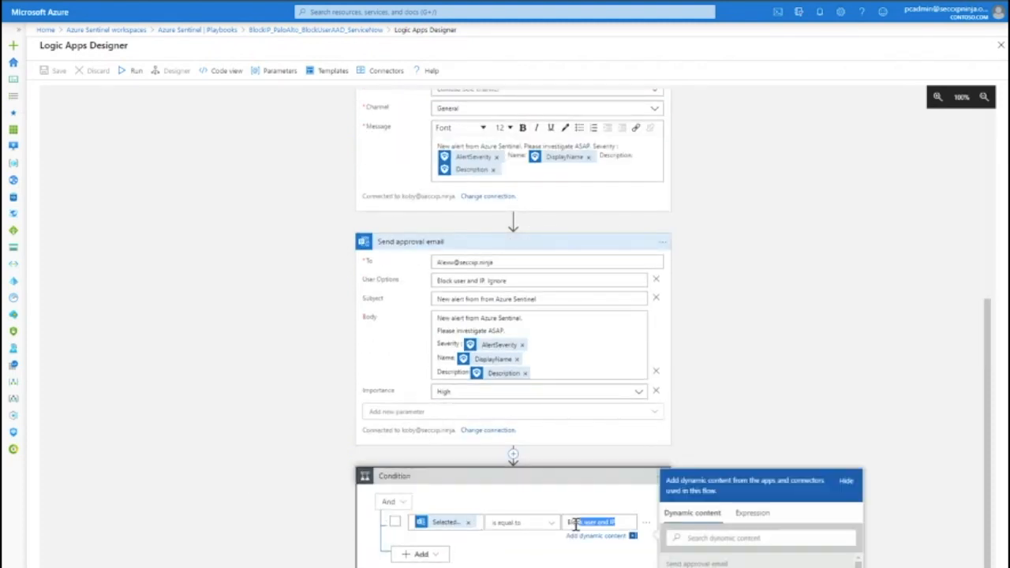
left_click(304, 564)
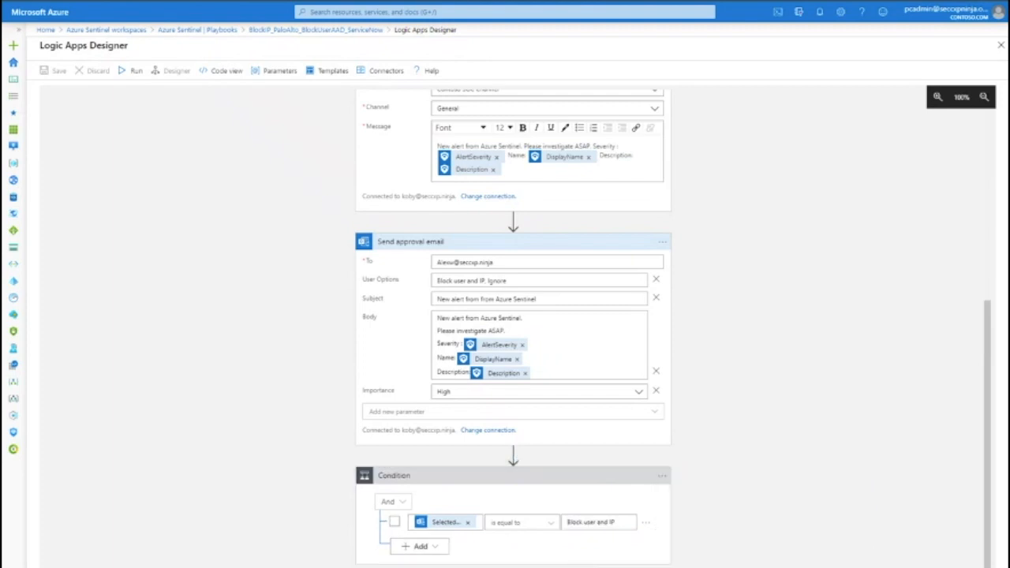
- Select the existing Azure AD connection for the If true branch's invalid connection
scroll(305, 553, "down", 2)
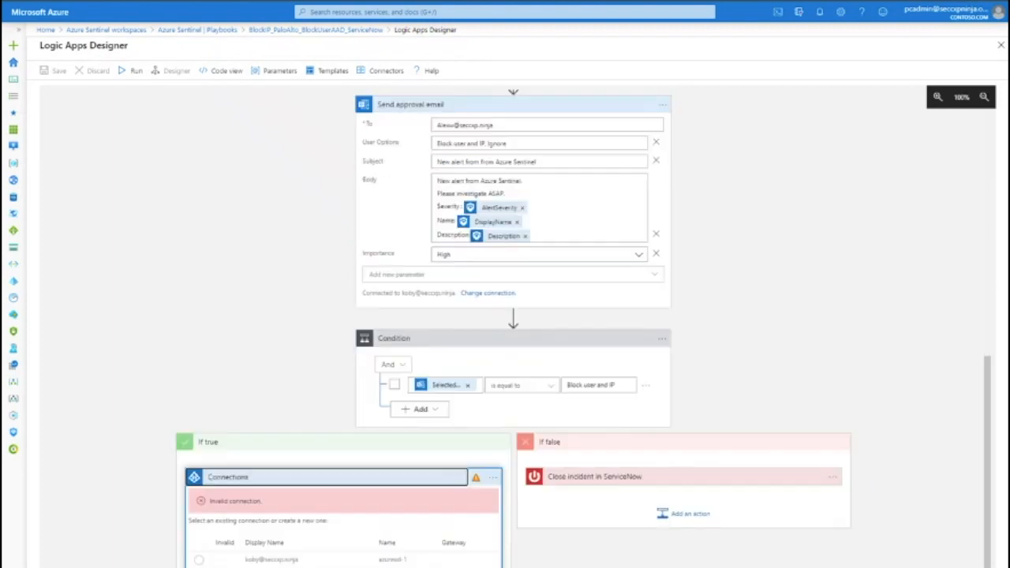
left_click(264, 559)
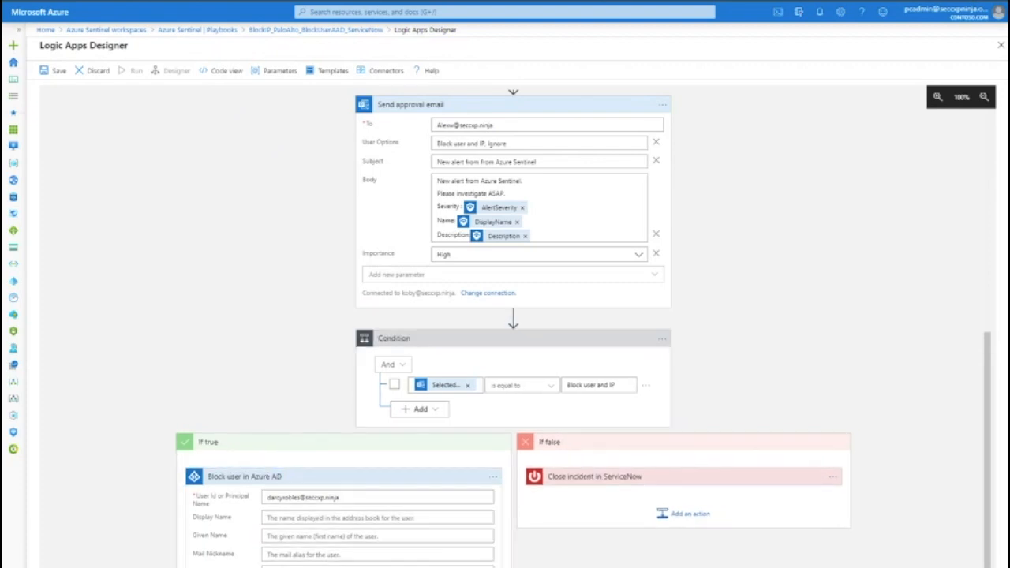
- Review the BlockIP playbook's actions from the trigger down to the Condition branches, including the If false ServiceNow close-incident action
scroll(513, 315, "down", 2)
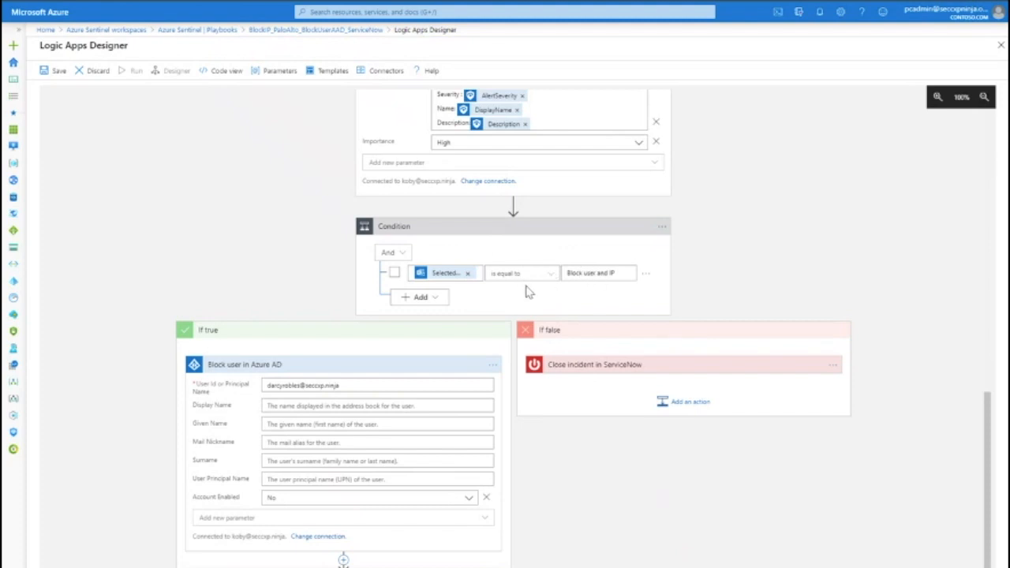
scroll(500, 176, "up", 3)
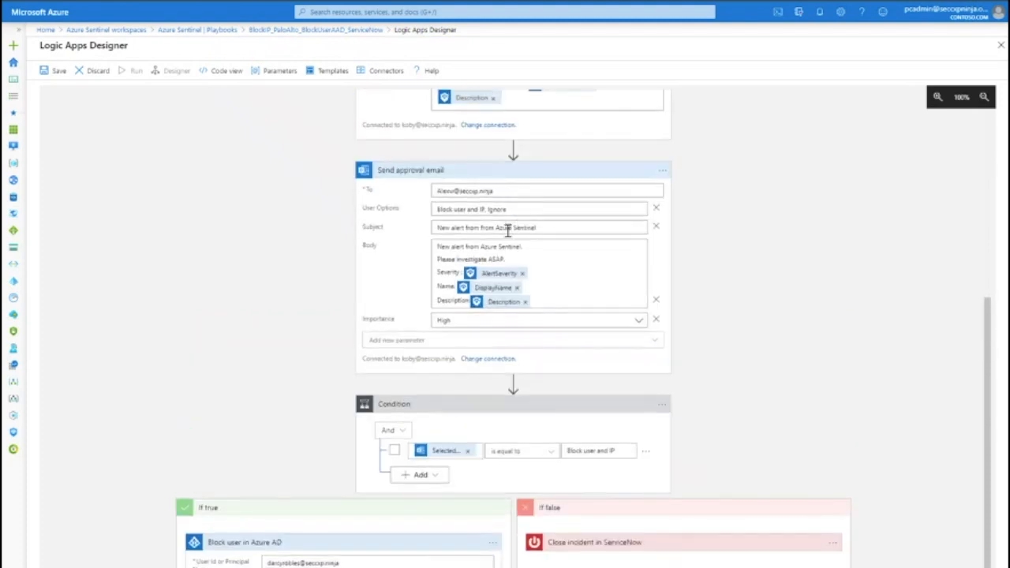
left_click(619, 543)
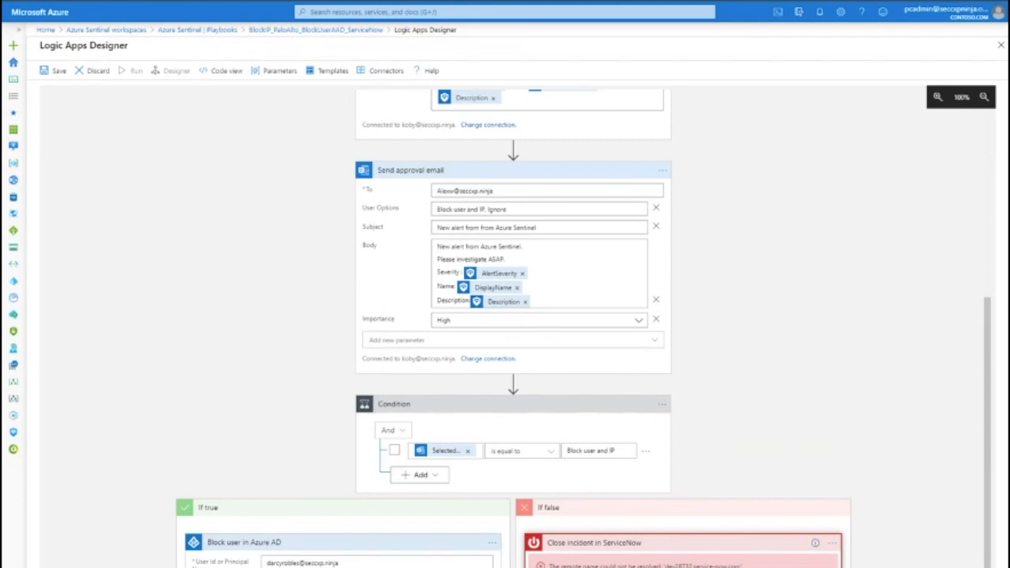
scroll(253, 445, "down", 1)
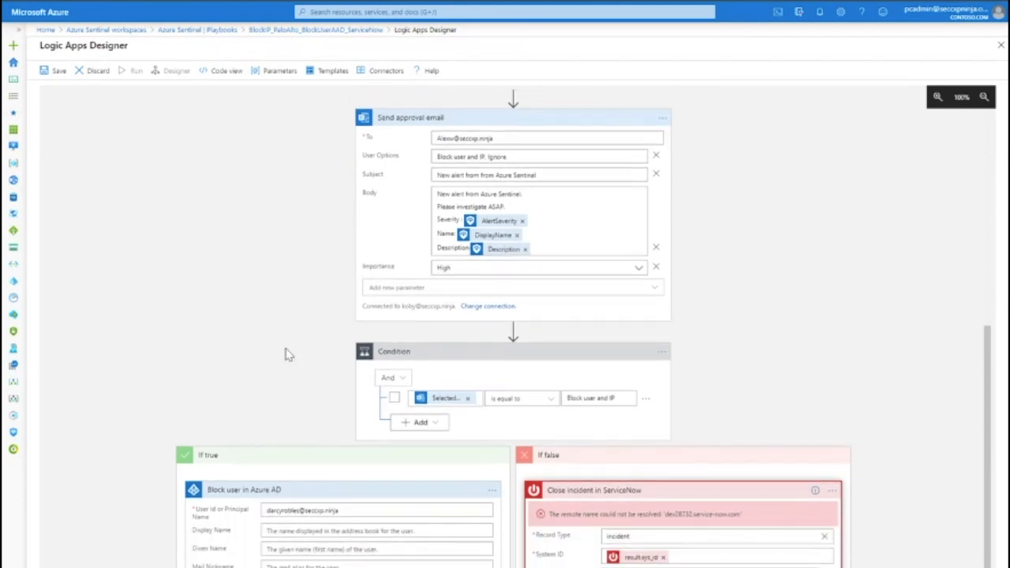
scroll(398, 315, "up", 2)
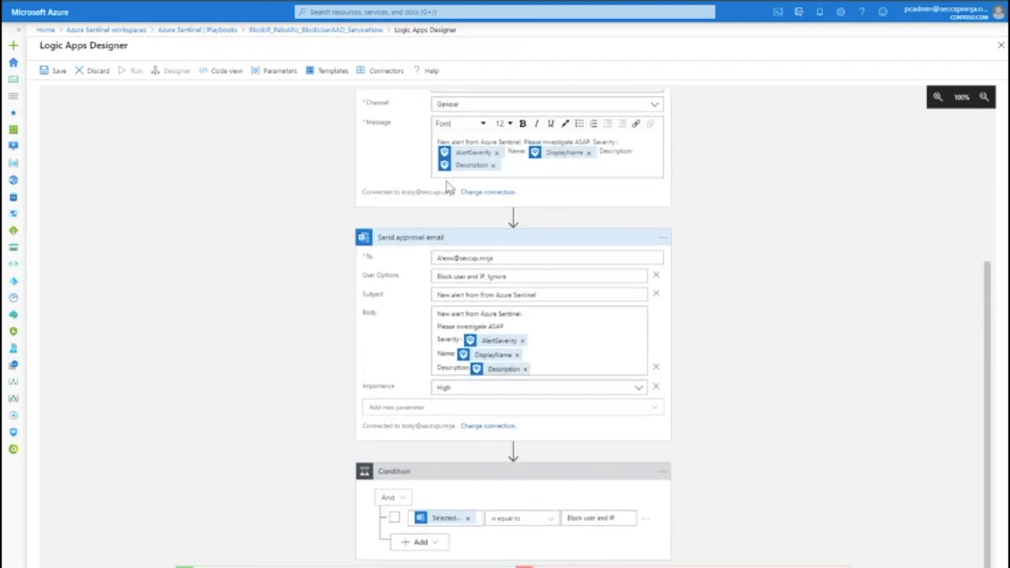
scroll(458, 205, "up", 5)
scroll(438, 213, "up", 1)
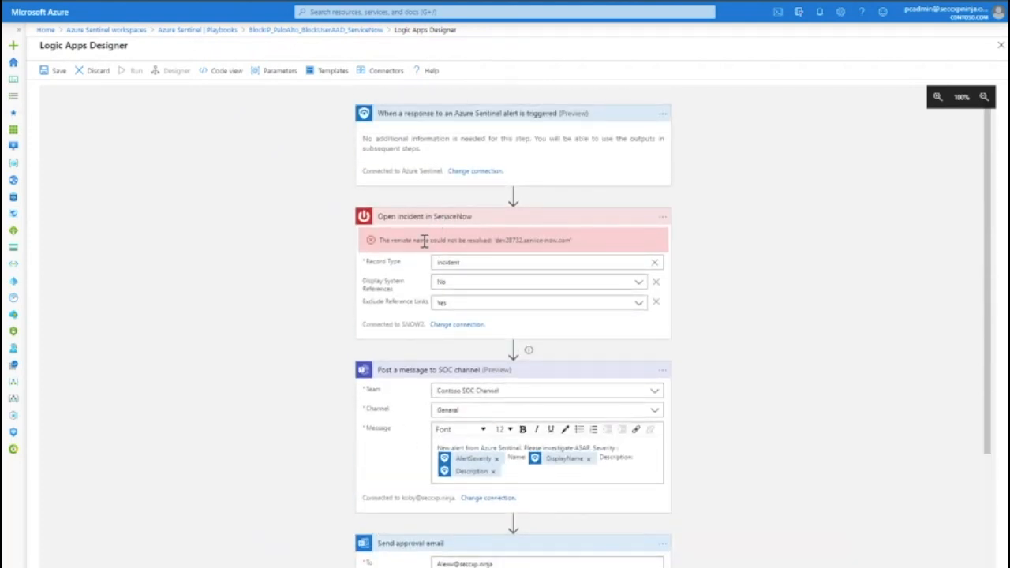
scroll(394, 371, "down", 6)
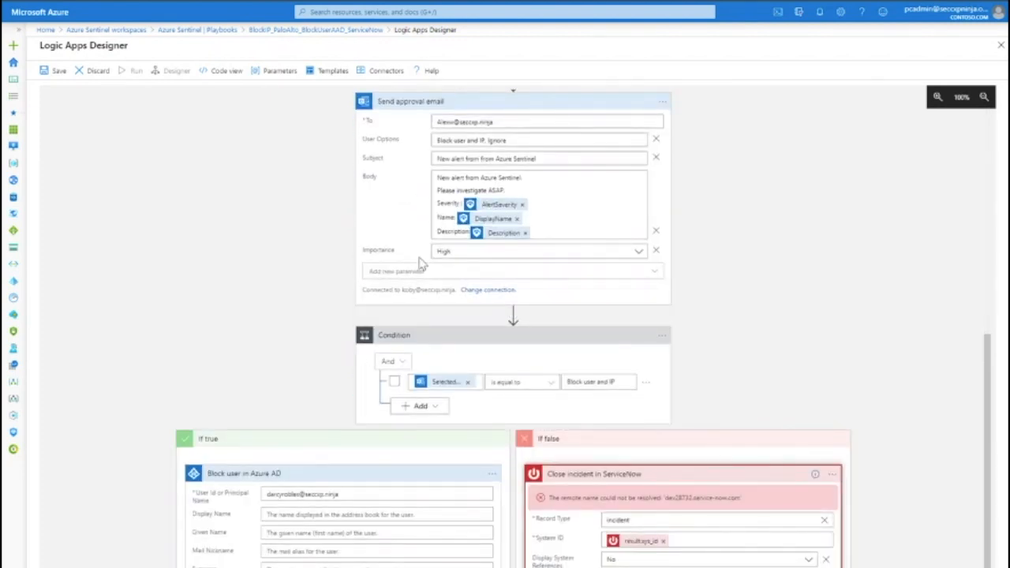
scroll(389, 463, "down", 1)
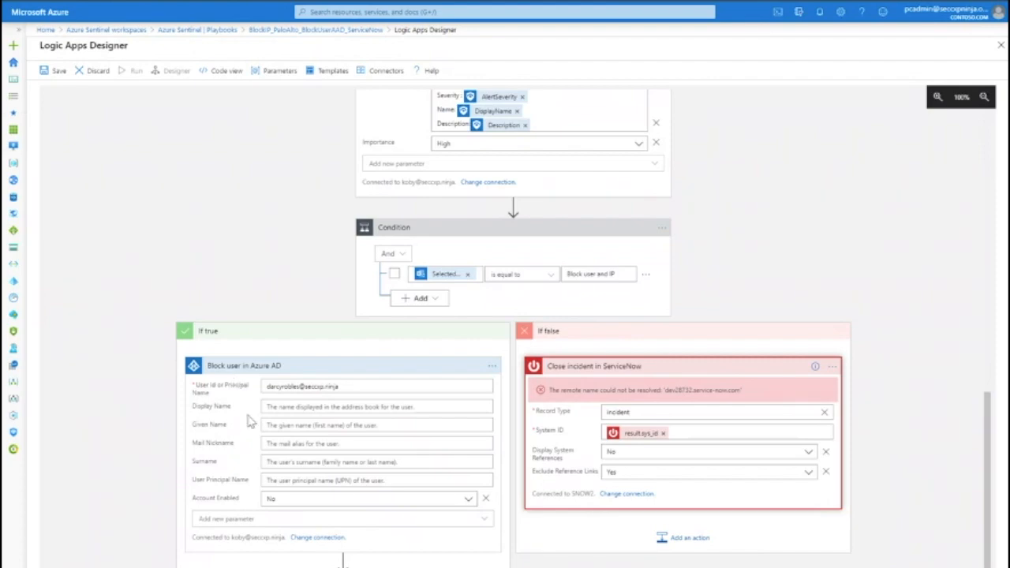
scroll(449, 356, "up", 2)
scroll(449, 356, "up", 5)
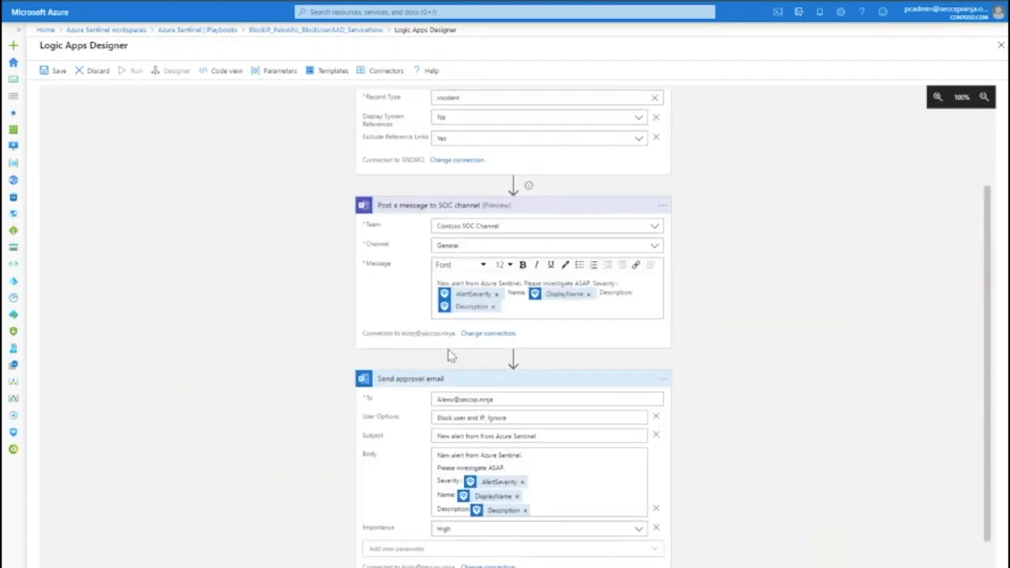
scroll(448, 359, "down", 1)
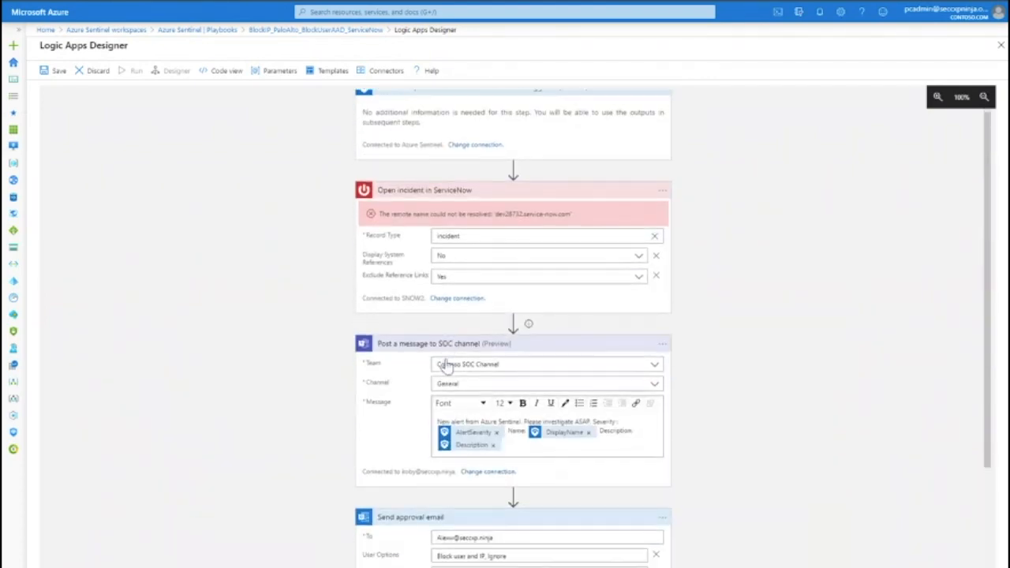
scroll(446, 363, "down", 4)
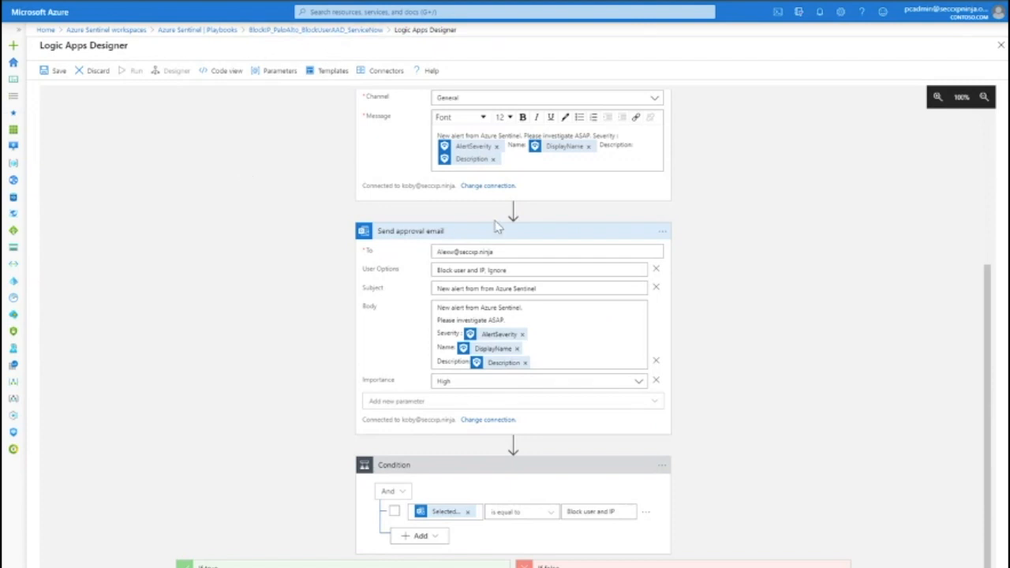
- Leave the designer discarding unsaved edits and return to the Playbooks list
left_click(345, 30)
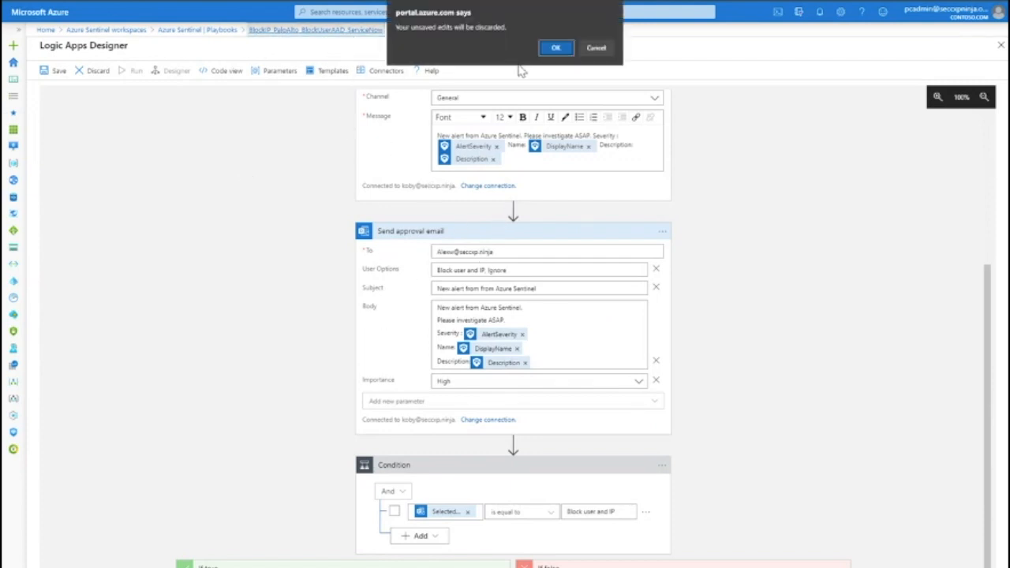
left_click(558, 51)
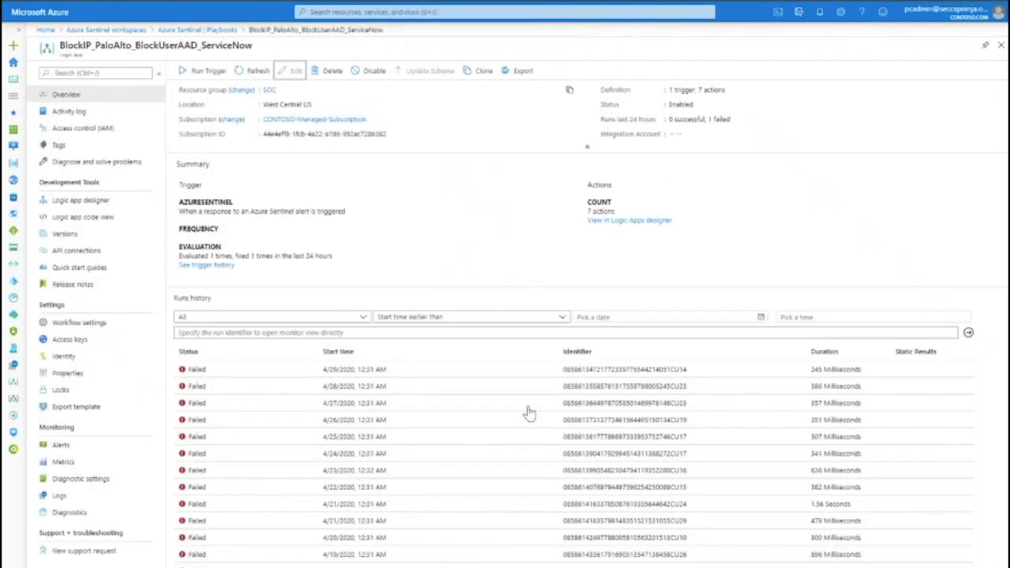
left_click(191, 30)
- Search the playbooks for iprep and open the Get-IPReputation playbook
left_click(242, 143)
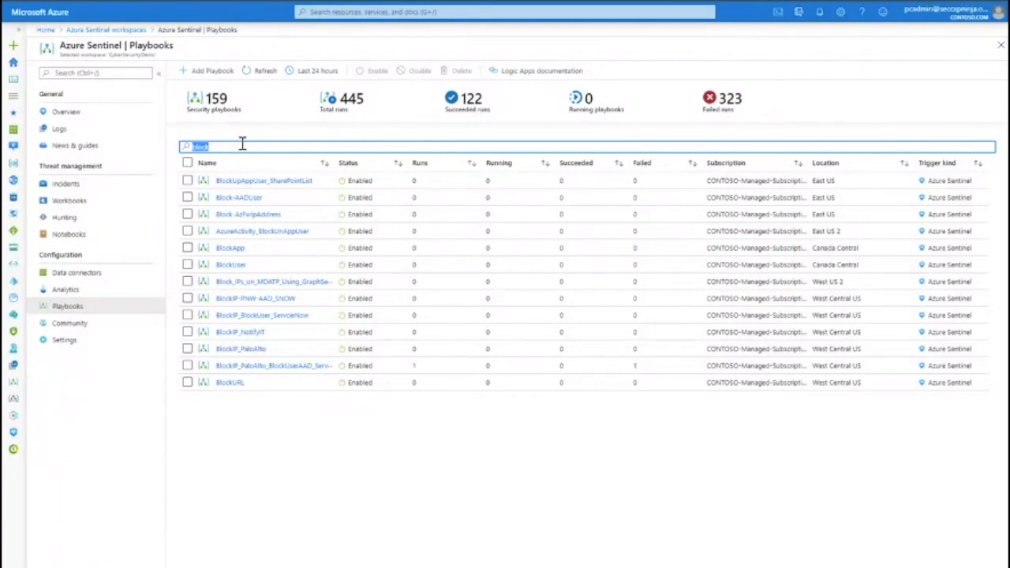
key("BackSpace")
type("iprep")
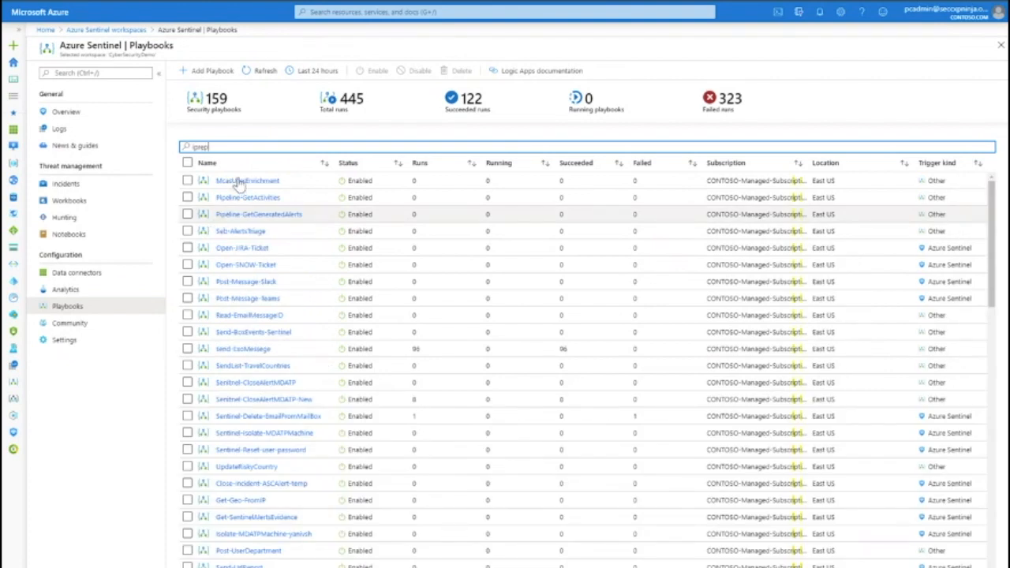
left_click(240, 198)
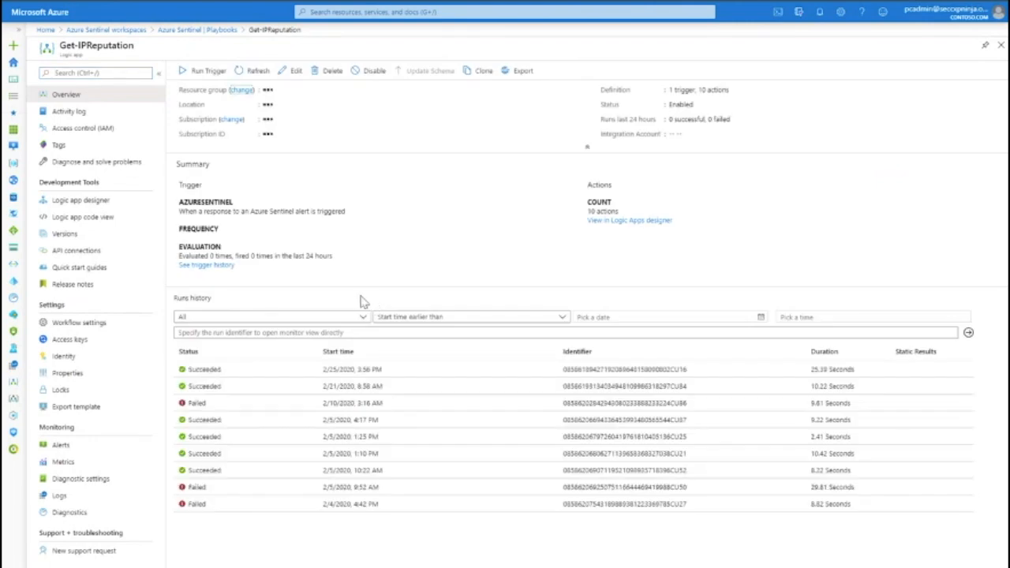
- Open the playbook in the designer and inspect the Get IPs action's Entities list dynamic content and the For each loop
left_click(292, 71)
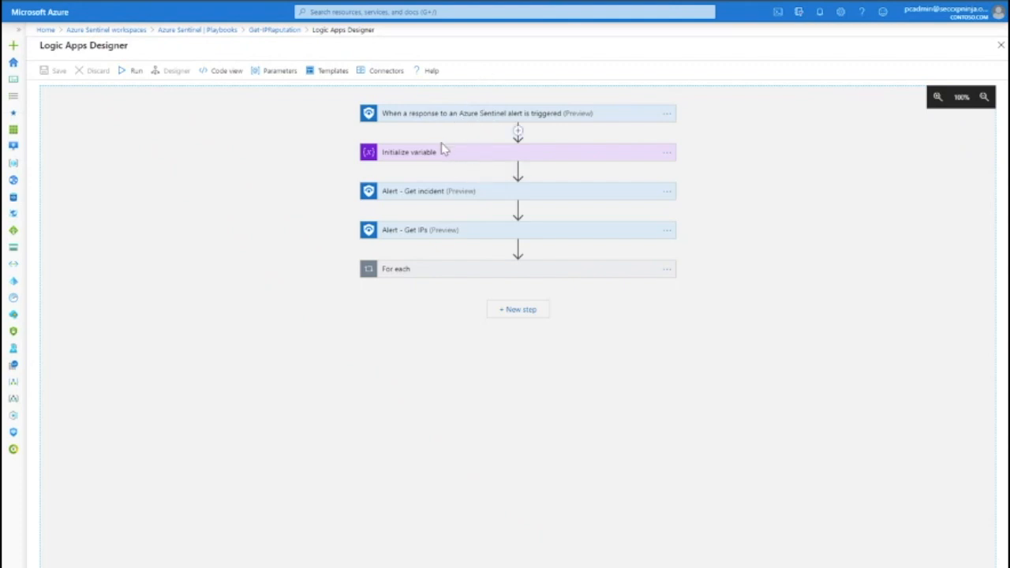
left_click(442, 233)
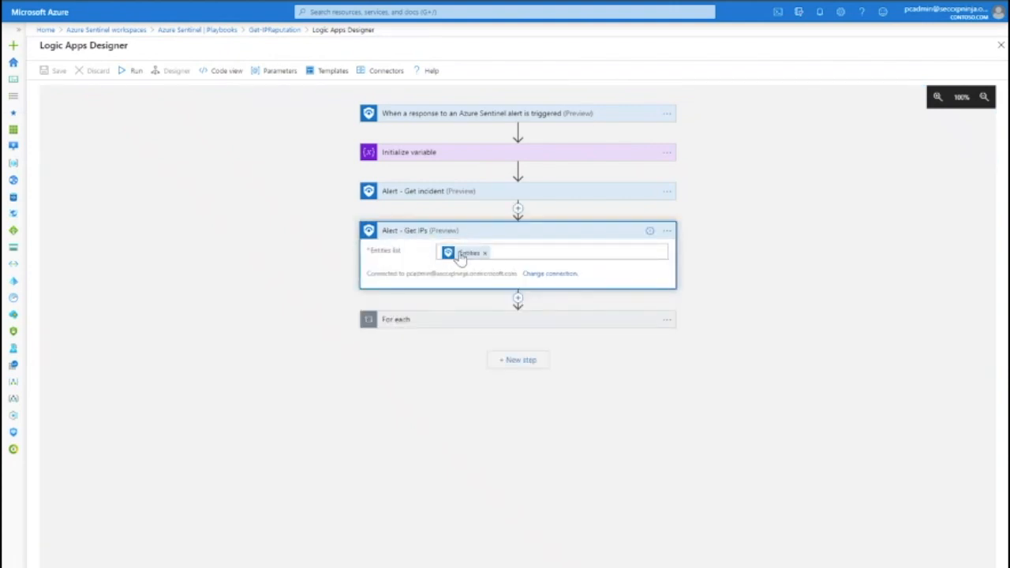
left_click(536, 252)
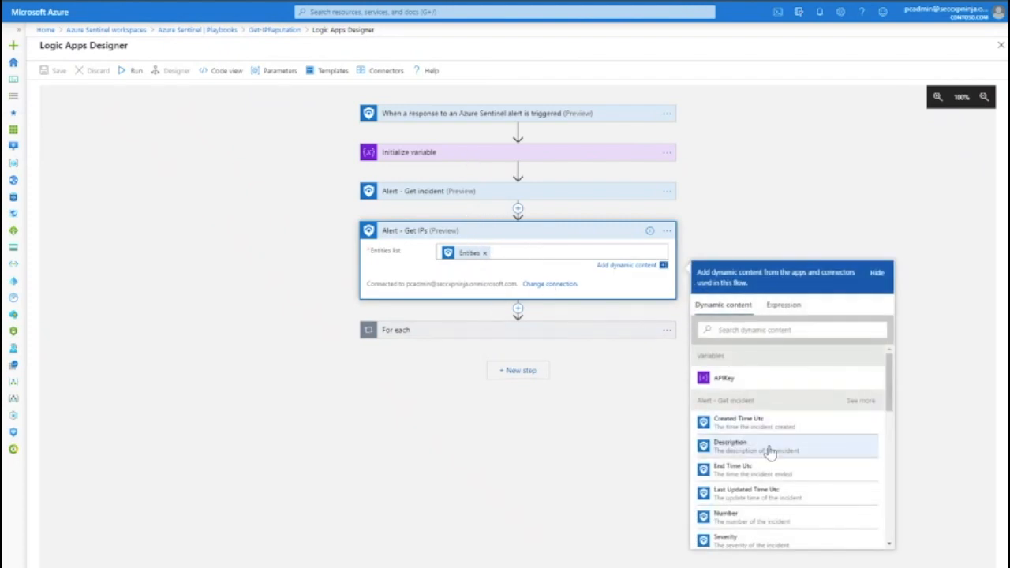
scroll(712, 456, "down", 5)
scroll(778, 503, "down", 5)
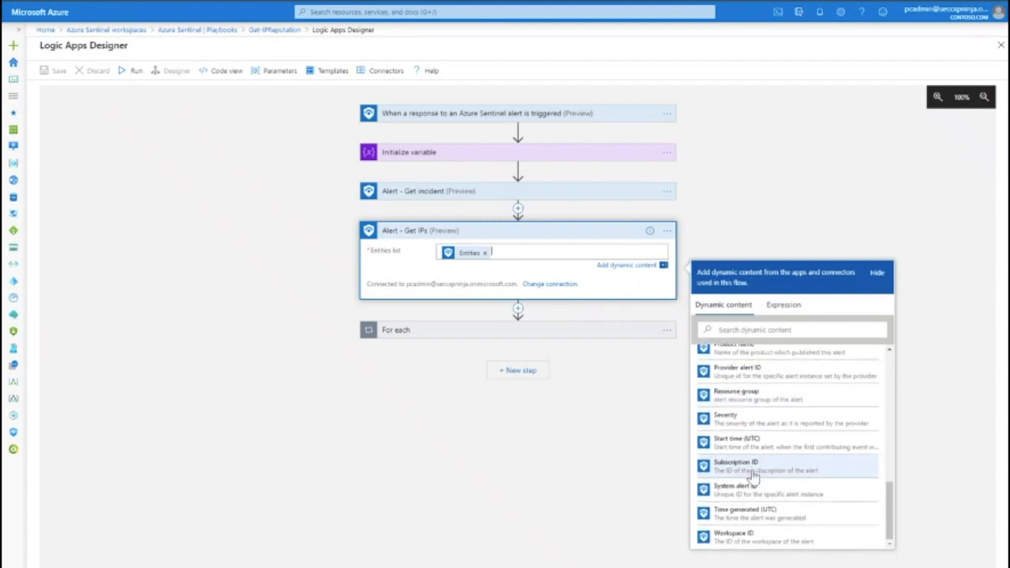
scroll(759, 418, "up", 5)
scroll(759, 424, "up", 3)
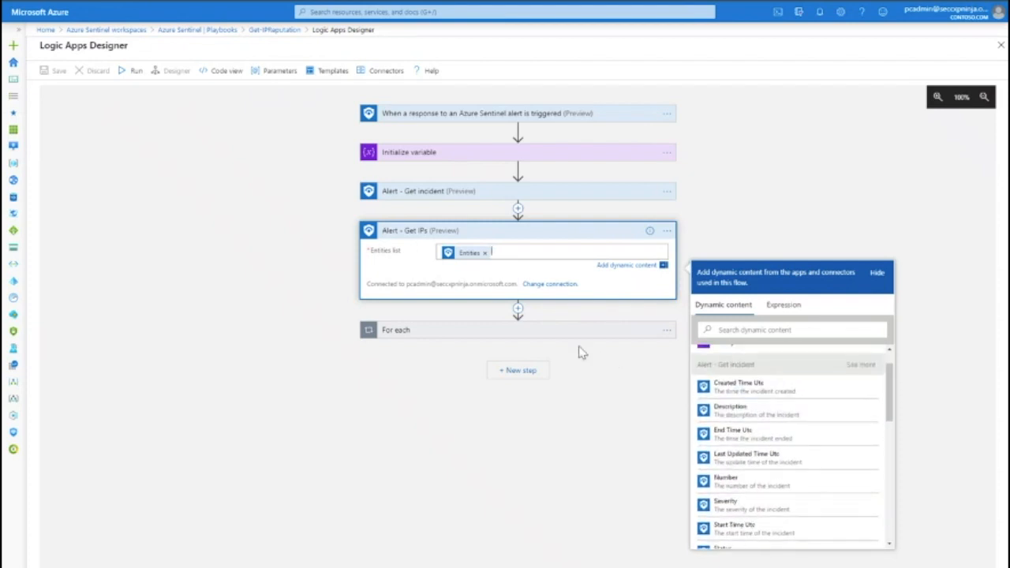
left_click(514, 332)
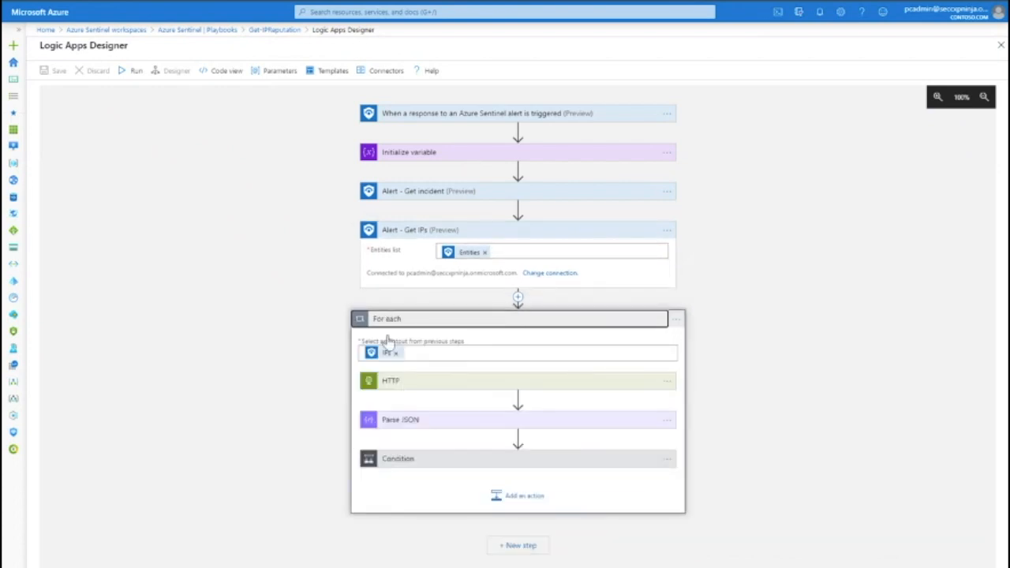
- Expand the HTTP action inside the loop and examine its VirusTotal URI with the APIKey and IPs Address values
left_click(408, 382)
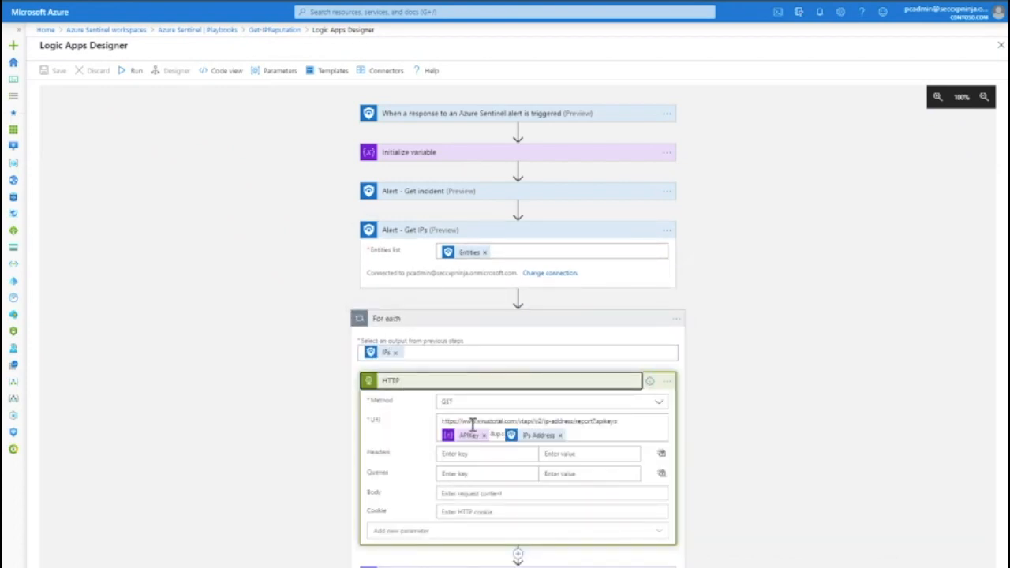
left_click_drag(455, 421, 624, 420)
left_click(624, 269)
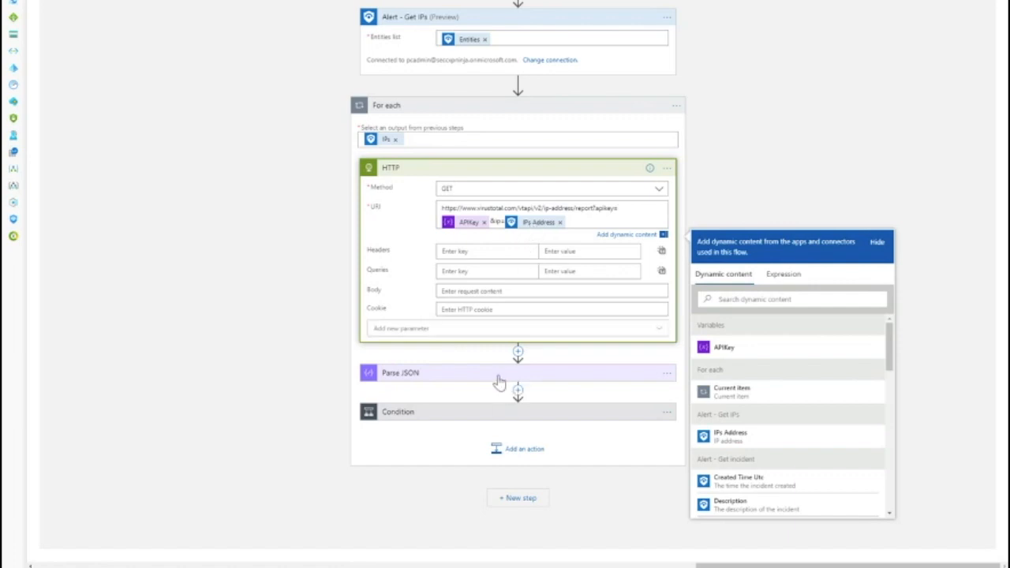
scroll(472, 336, "down", 5)
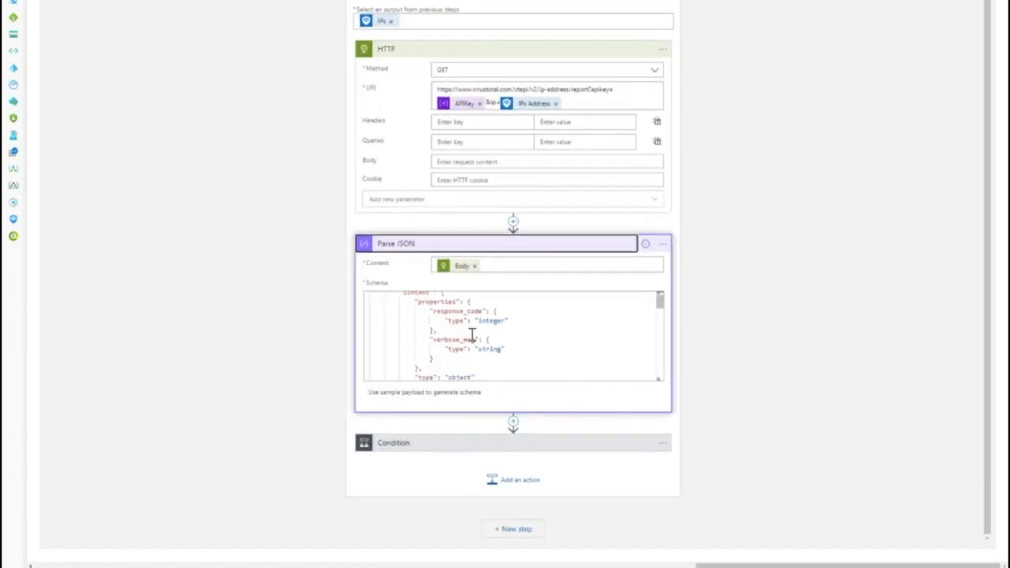
- Open the Parse JSON action's sample payload schema generator and close it
left_click(447, 394)
left_click(391, 195)
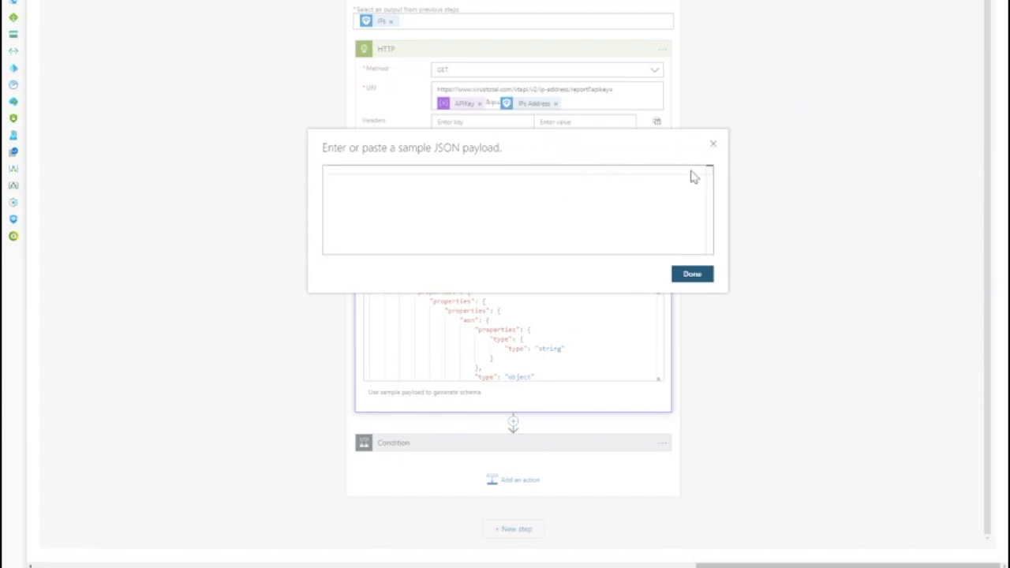
left_click(713, 144)
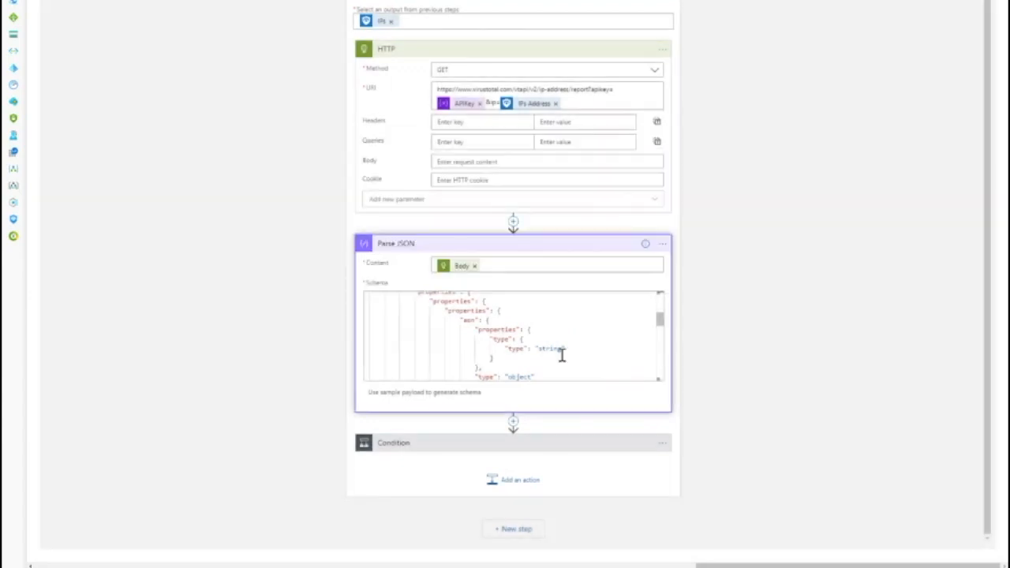
- Expand the Condition action and examine the Parse JSON schema text
left_click(594, 448)
scroll(753, 363, "down", 3)
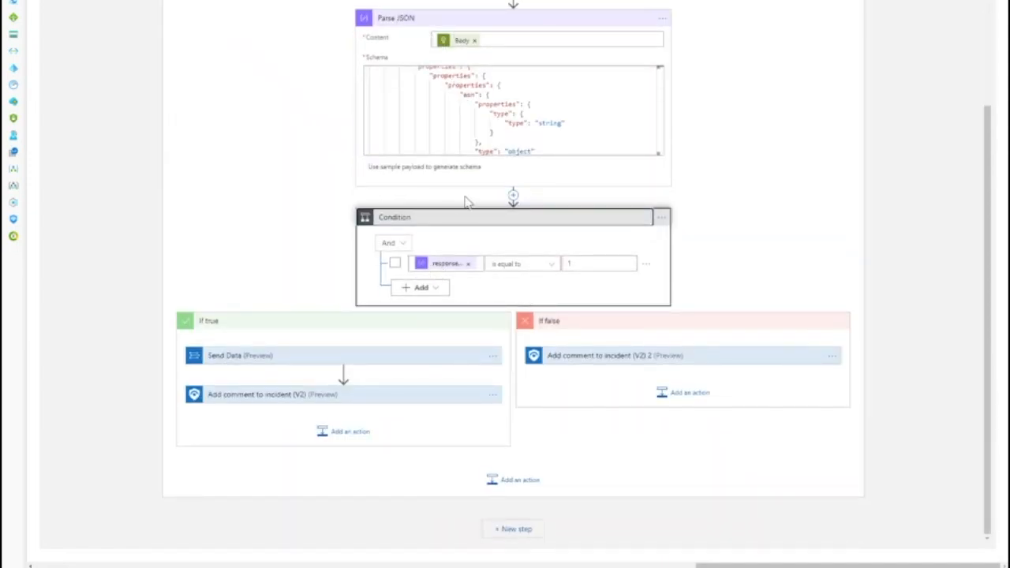
left_click_drag(432, 75, 491, 266)
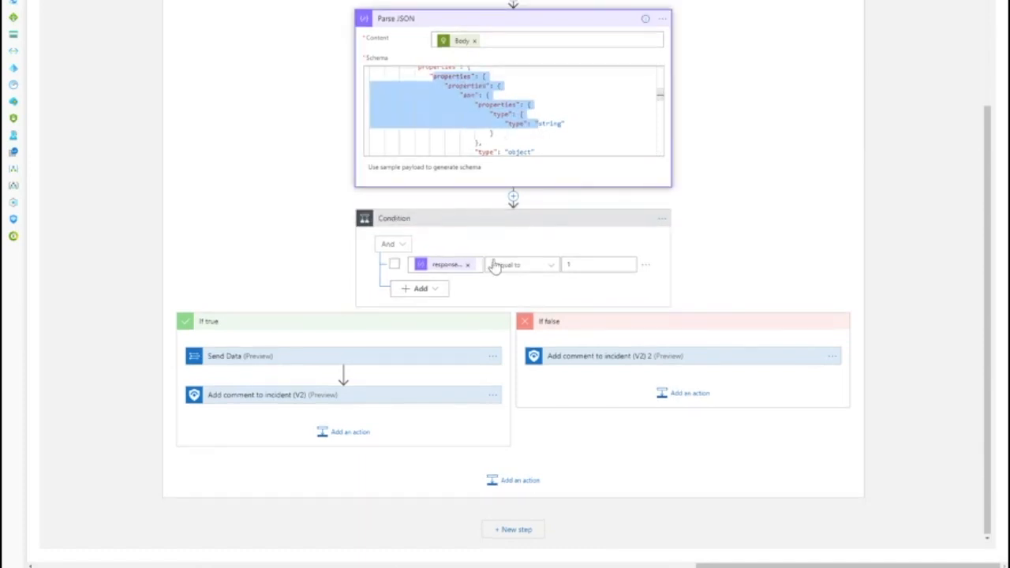
left_click(479, 266)
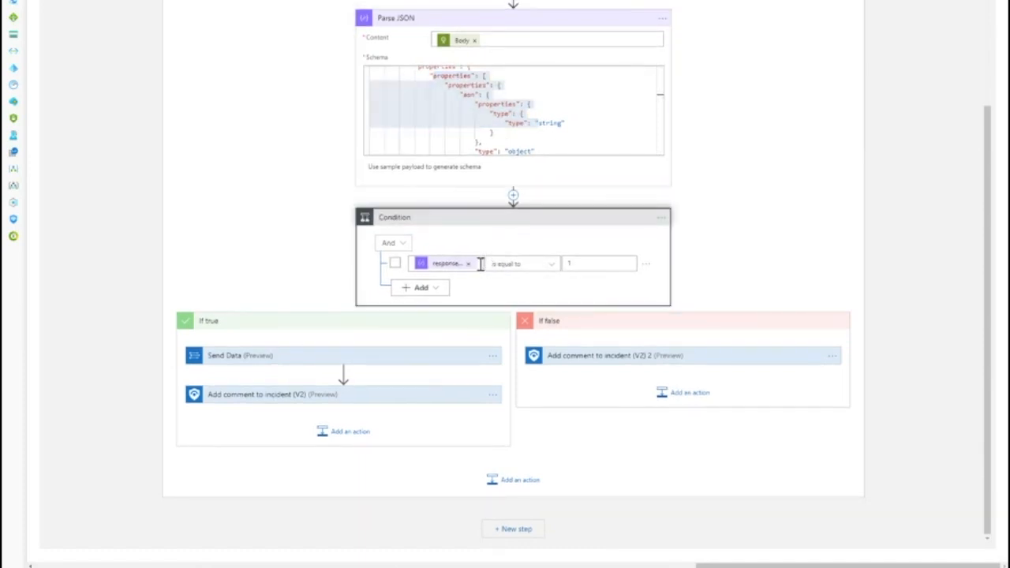
- Add a new row to the Condition and browse the dynamic content available for its value
left_click(435, 291)
left_click(464, 308)
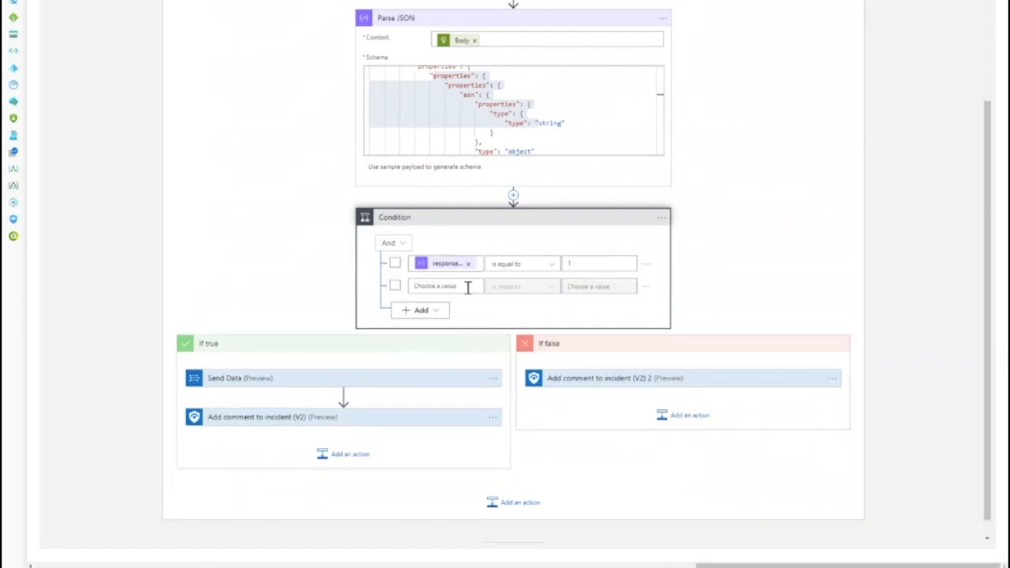
left_click(461, 287)
scroll(580, 414, "down", 3)
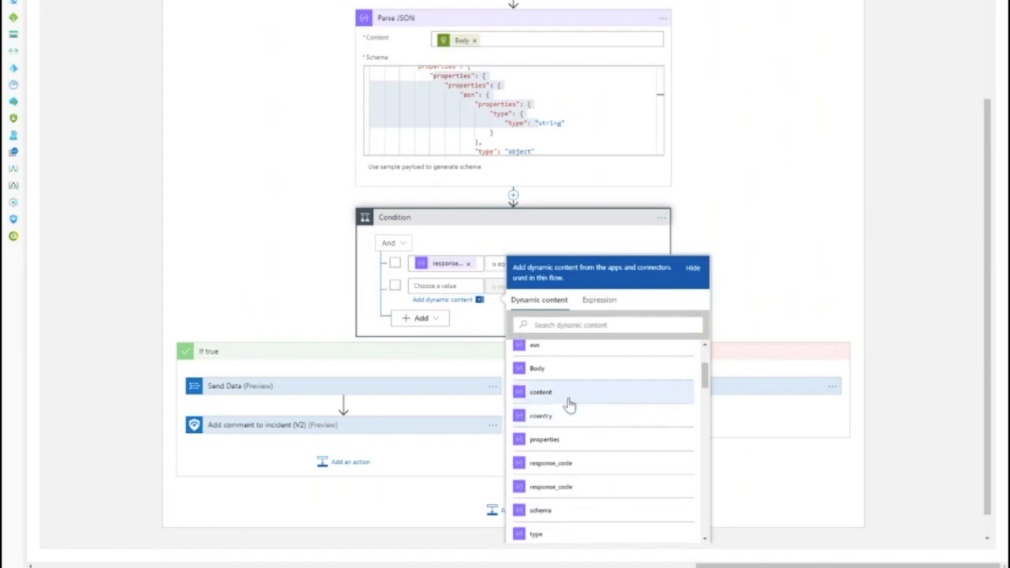
scroll(569, 407, "down", 1)
scroll(568, 412, "down", 1)
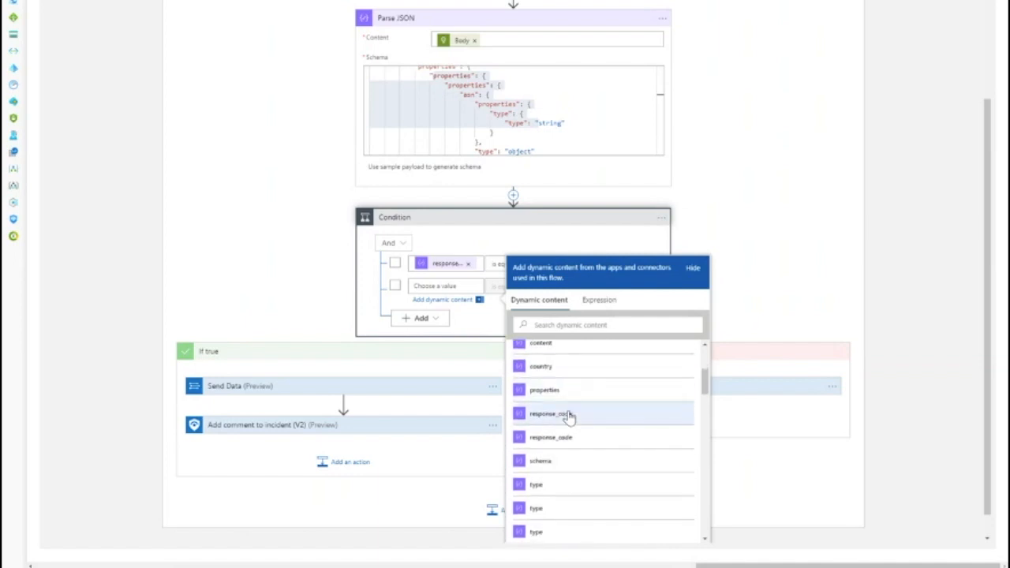
scroll(577, 460, "down", 5)
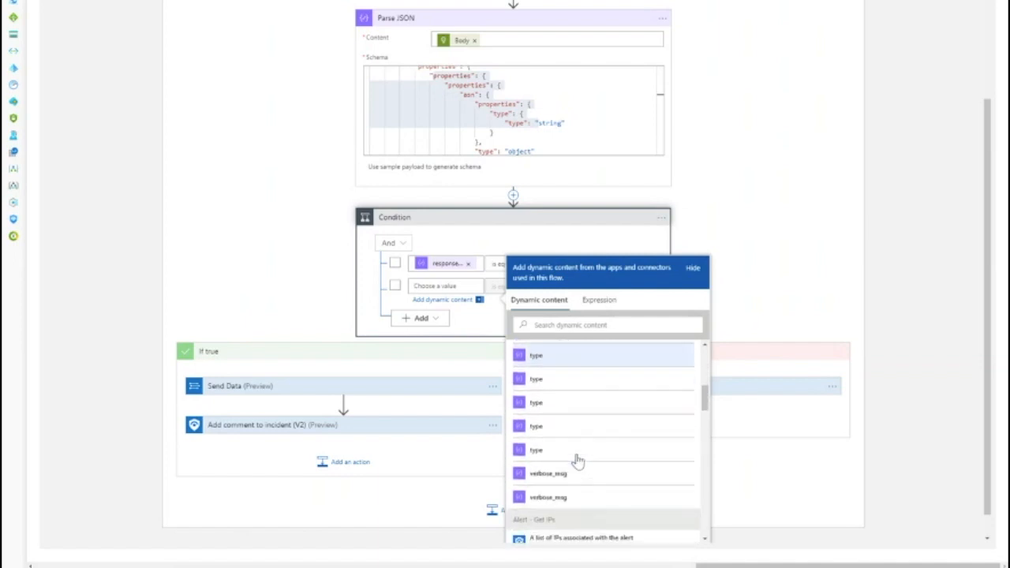
scroll(577, 461, "down", 1)
left_click(445, 266)
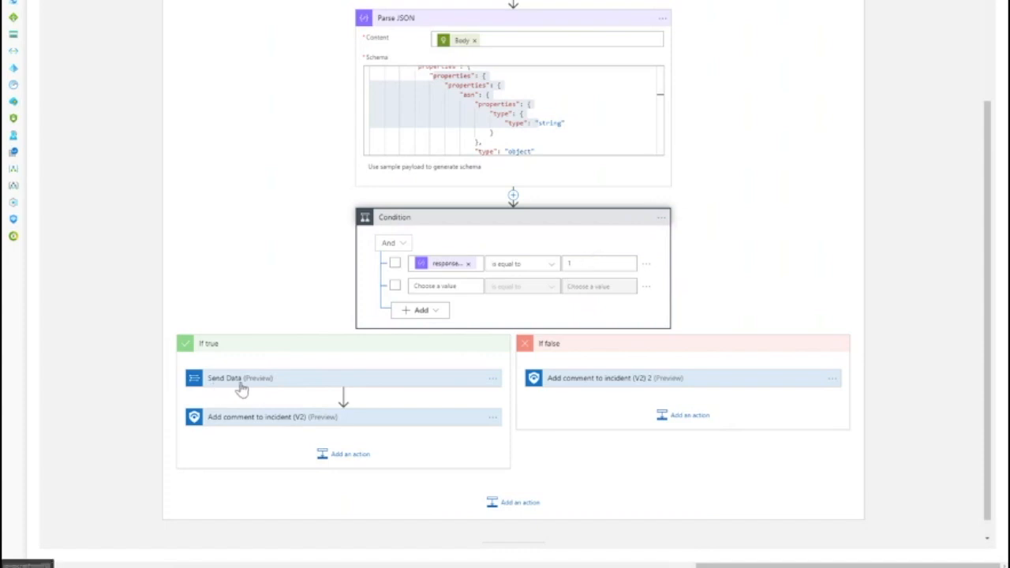
- Expand the If false branch's Add comment to incident action and examine its comment text with the IPs Address value
left_click(591, 380)
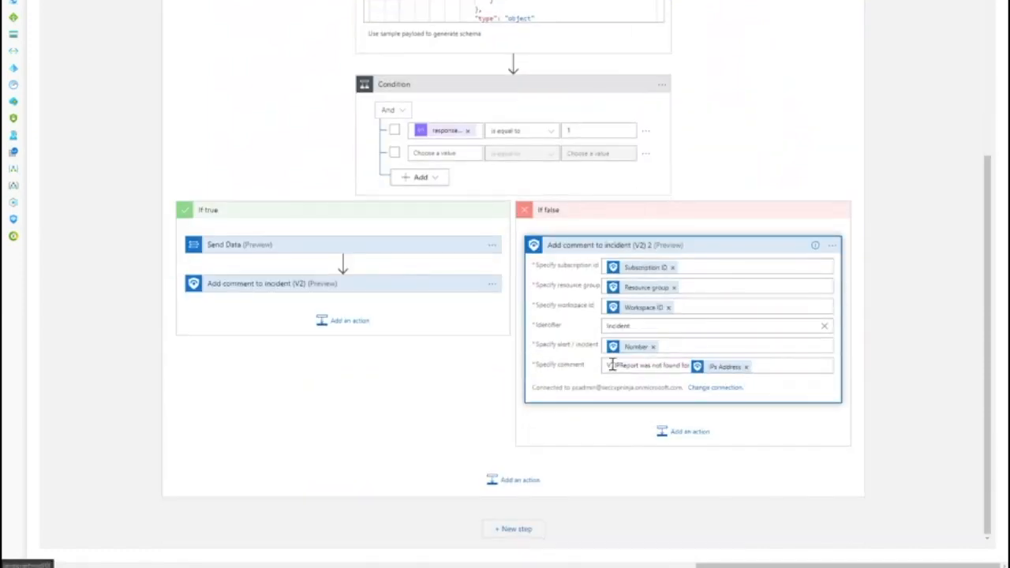
left_click_drag(612, 365, 762, 359)
left_click(771, 367)
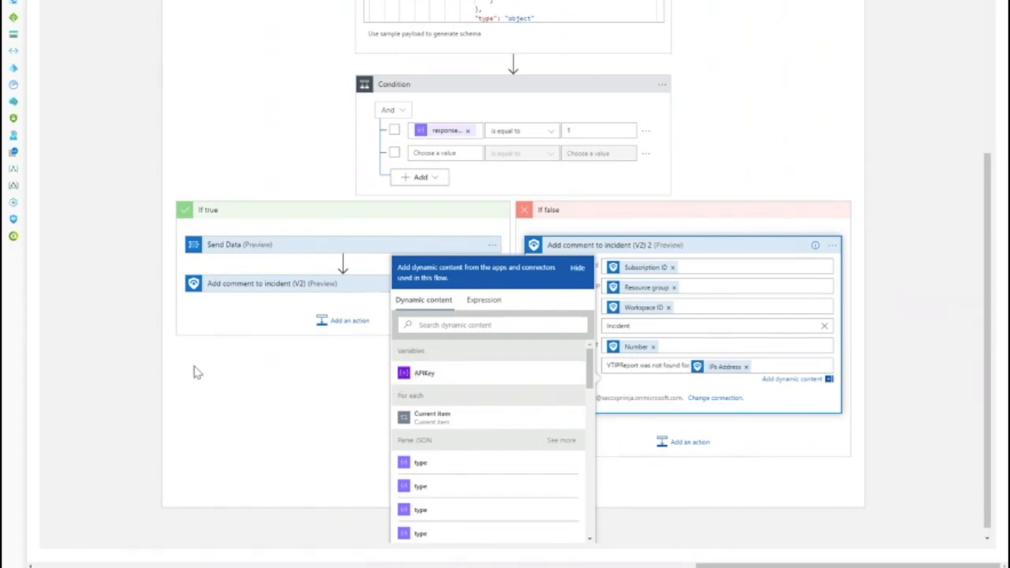
- Expand the If true branch's Send Data and Add comment to incident actions and examine the comment's VTIPReport_CL query
left_click(319, 219)
left_click(319, 249)
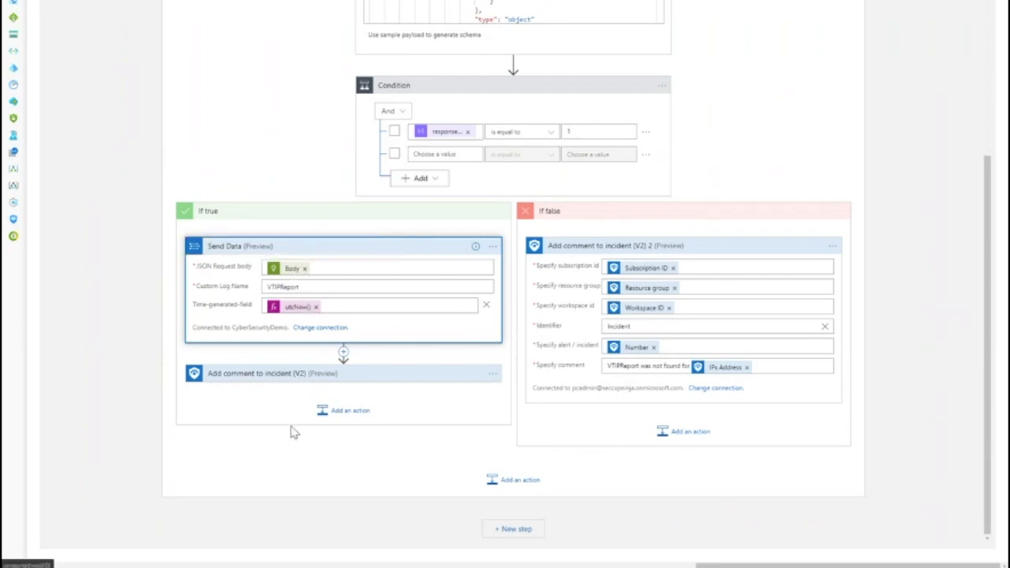
left_click(272, 373)
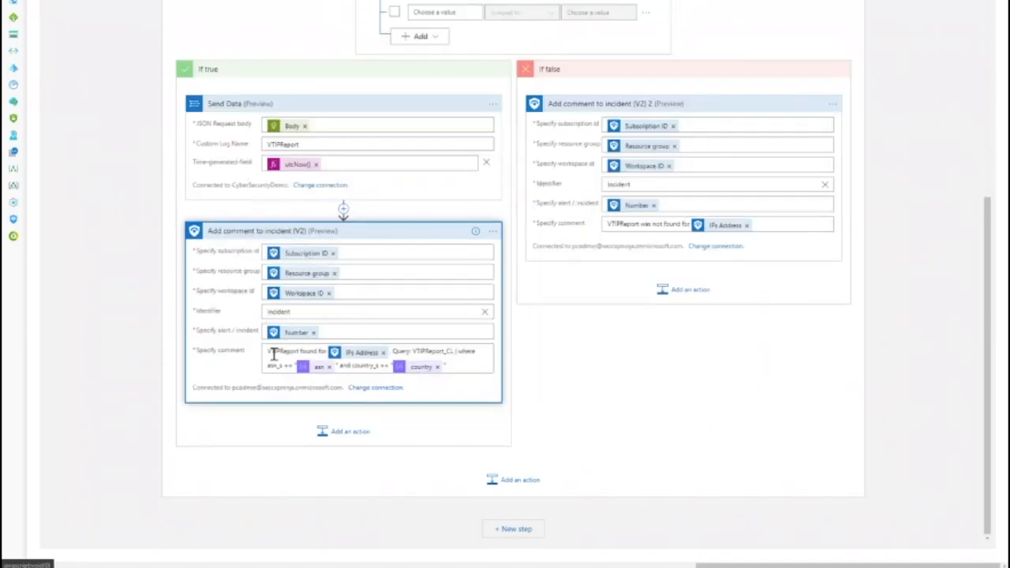
double_click(268, 353)
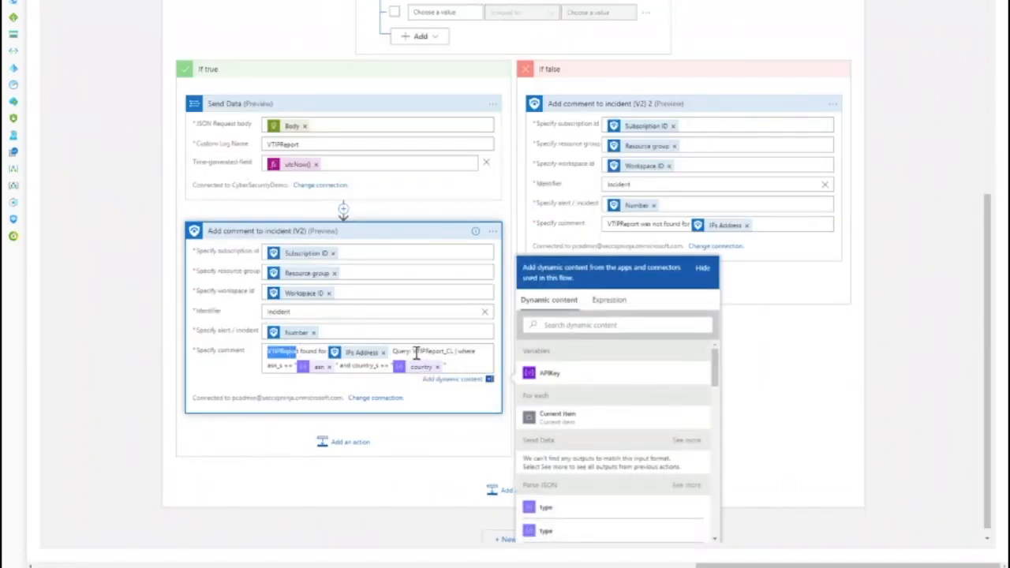
left_click(417, 353)
left_click_drag(417, 352, 453, 365)
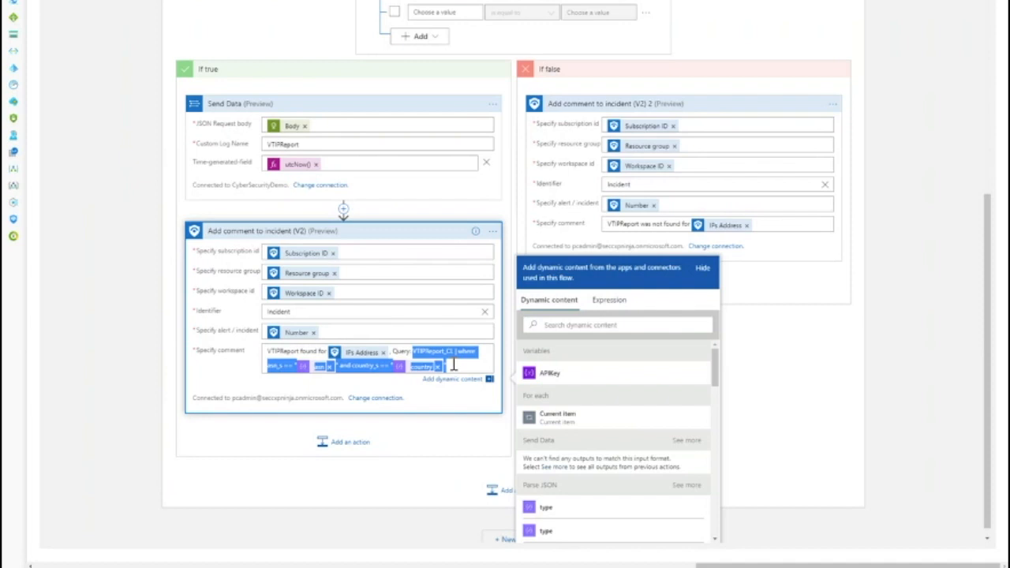